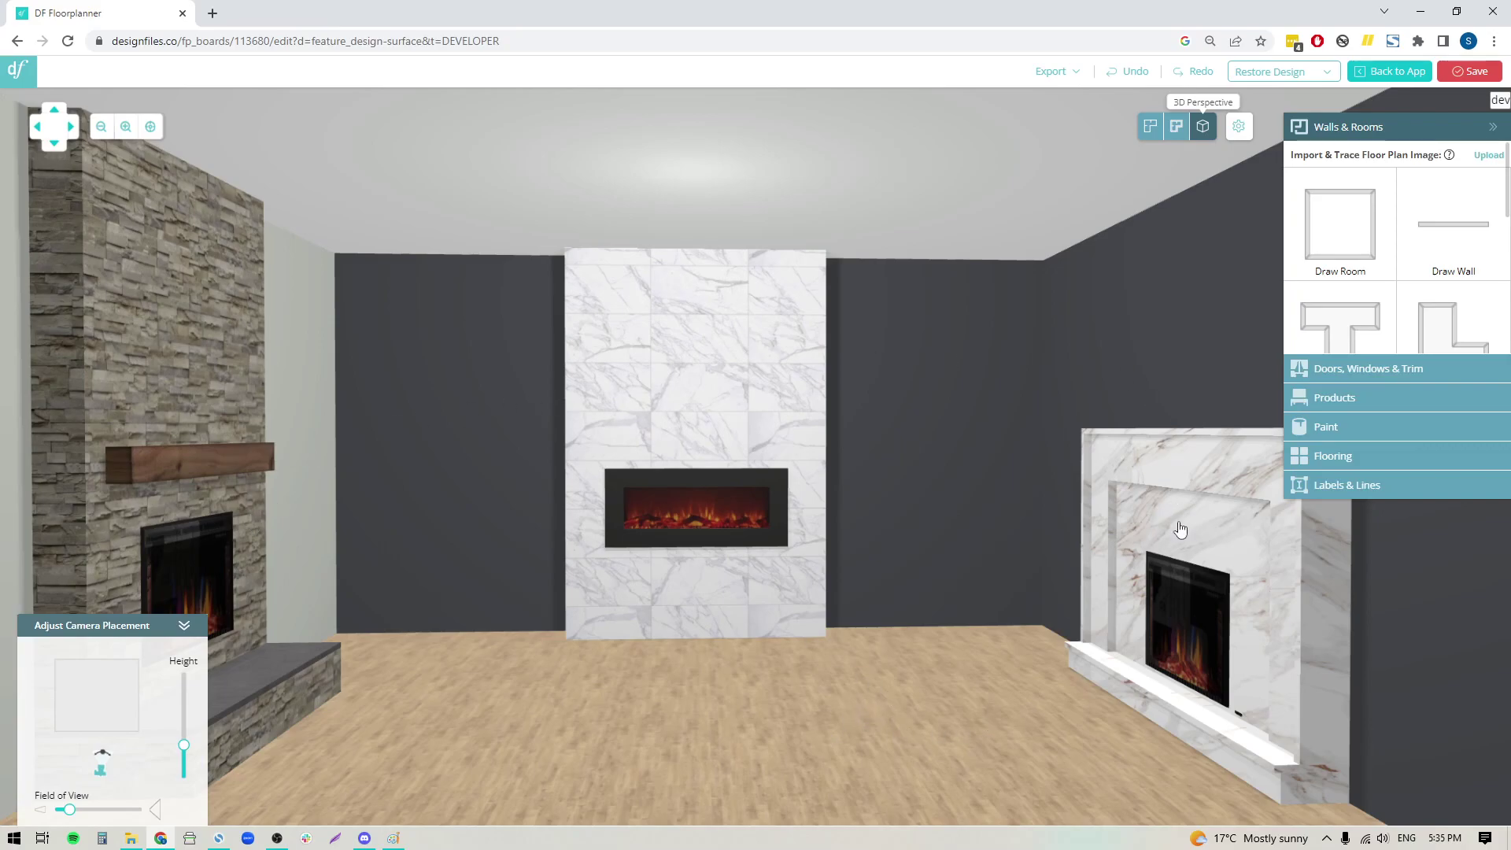
Open the blank white wall opposite the marble-tiled fireplace for editing in the wall editor.
click(785, 739)
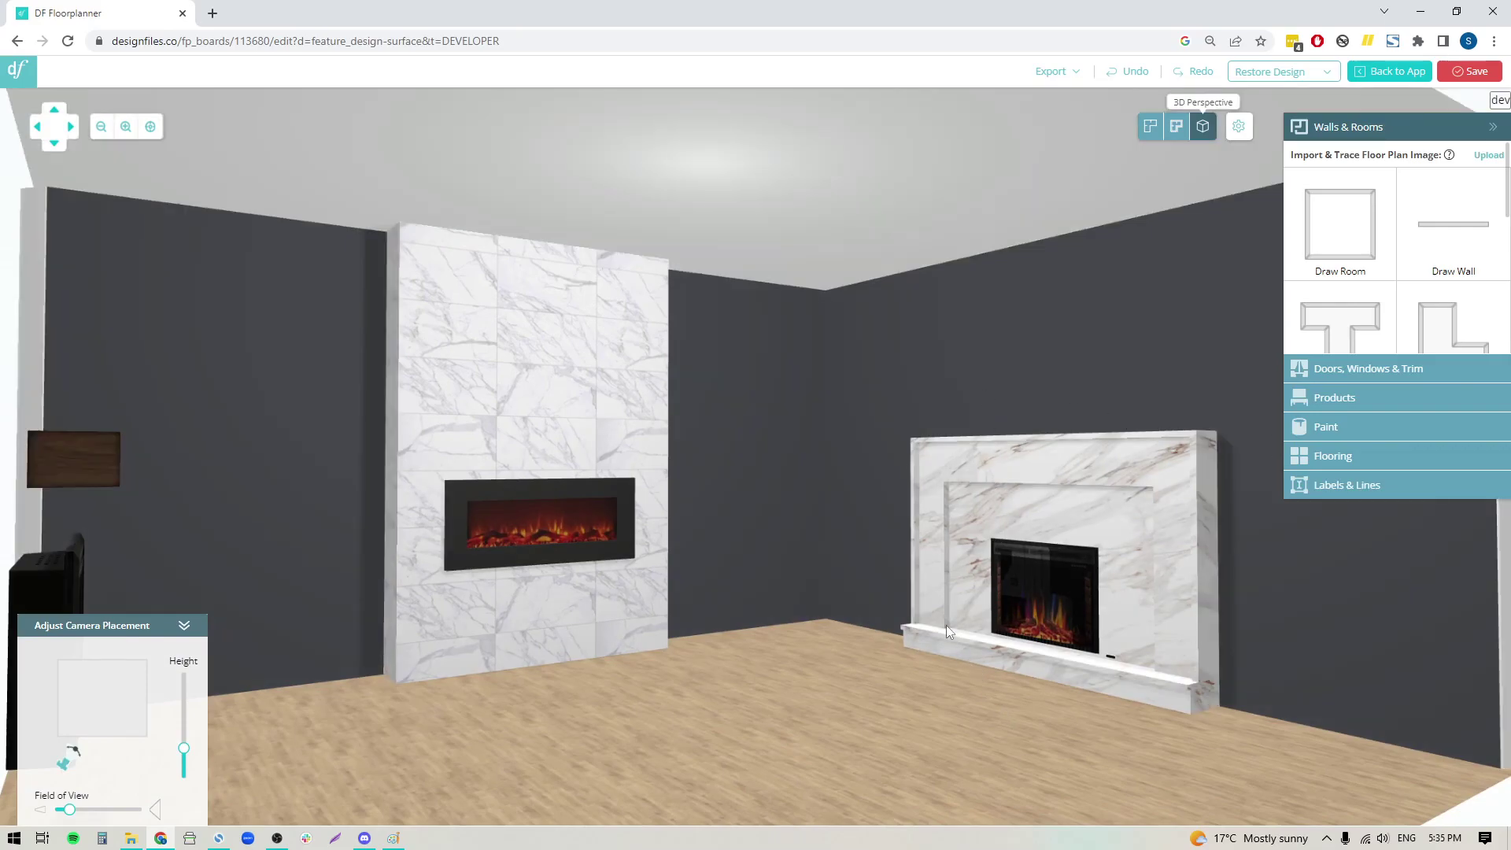
click(769, 754)
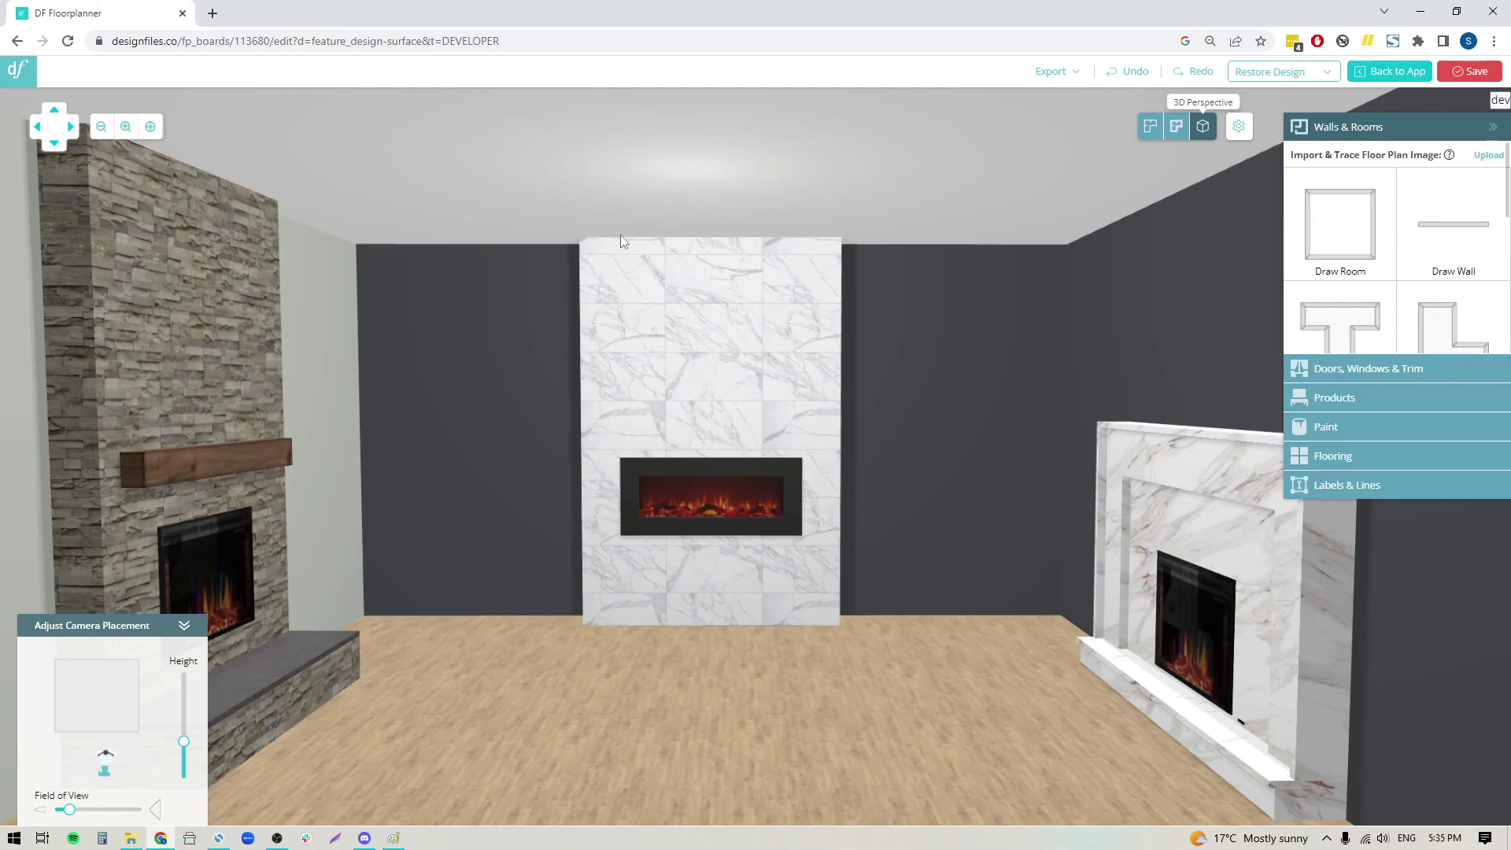
click(1148, 126)
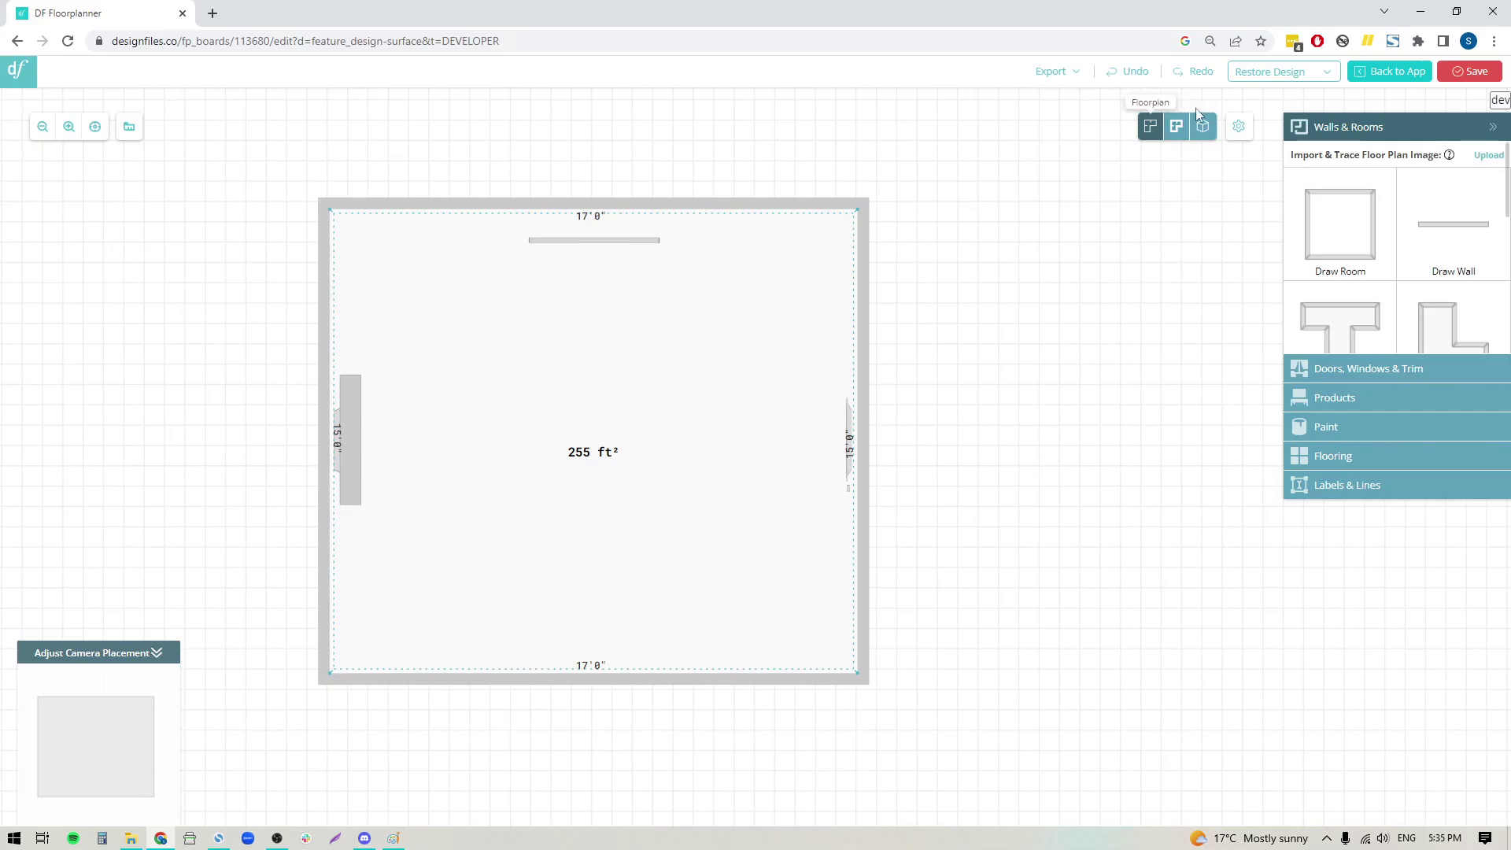
click(1205, 128)
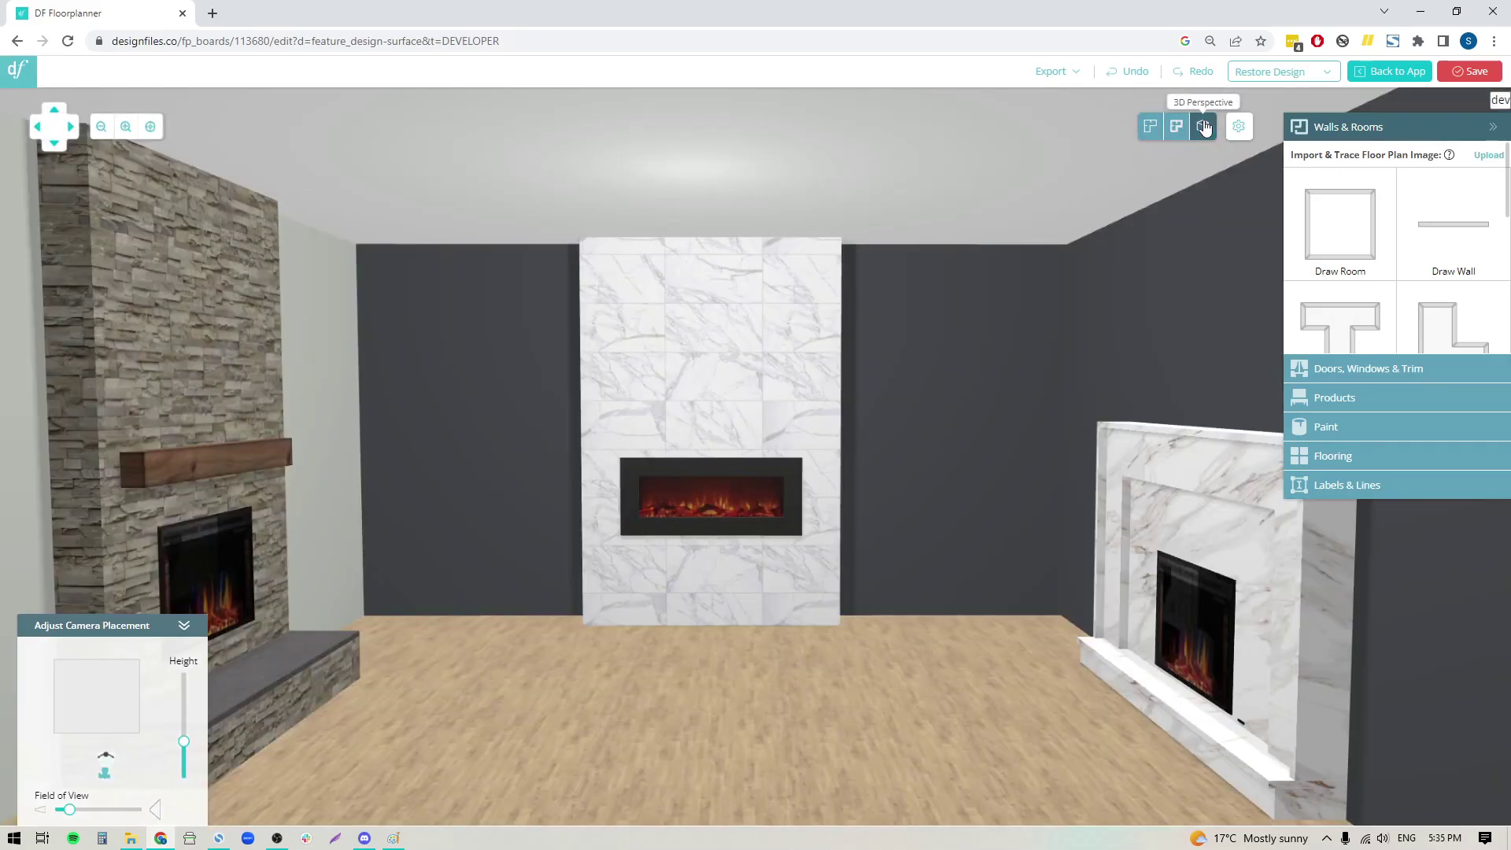
drag(776, 674, 1022, 494)
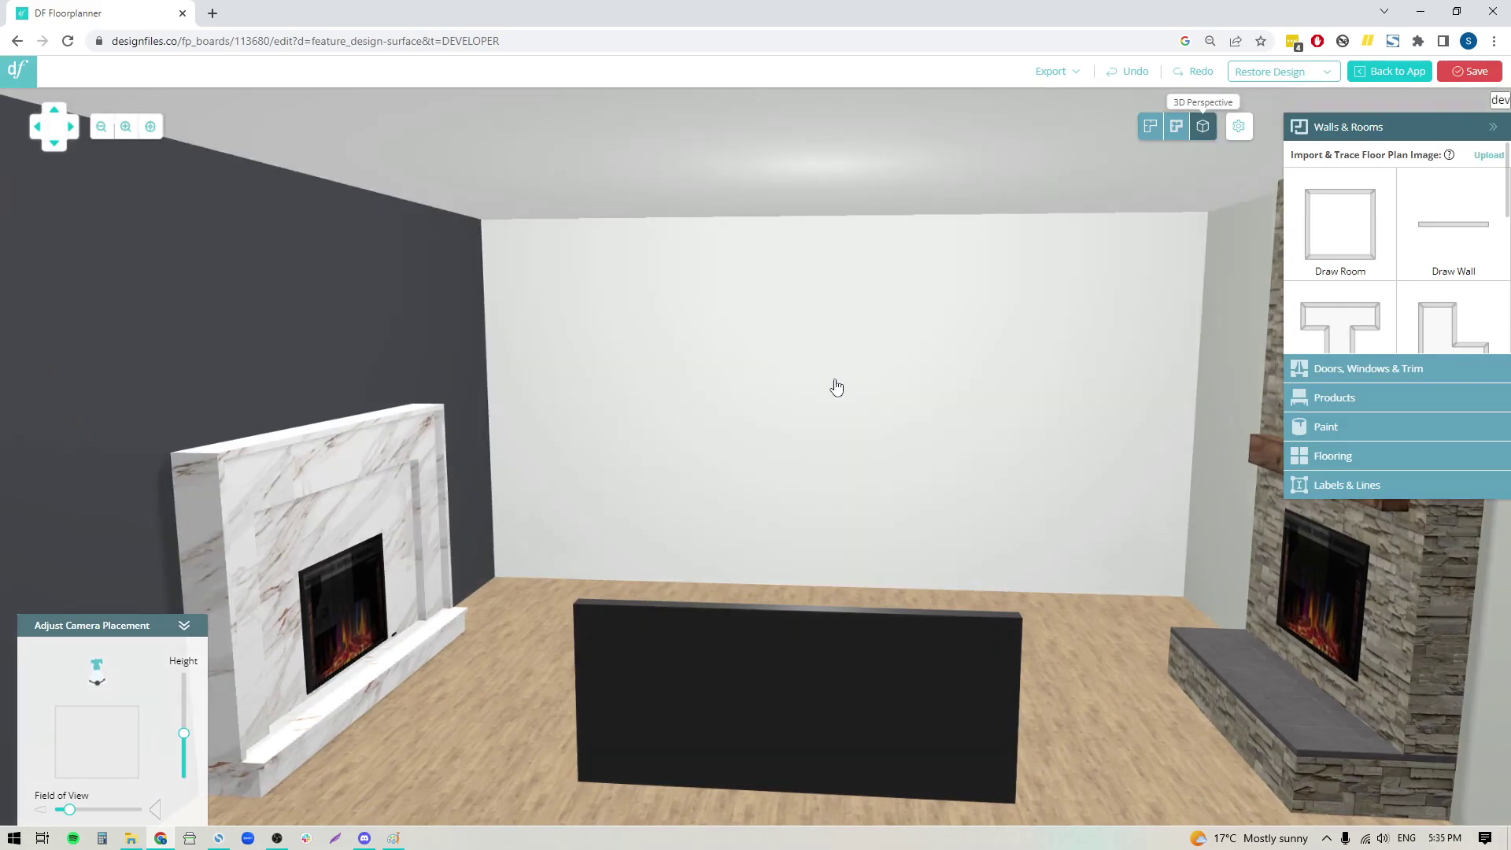
click(837, 386)
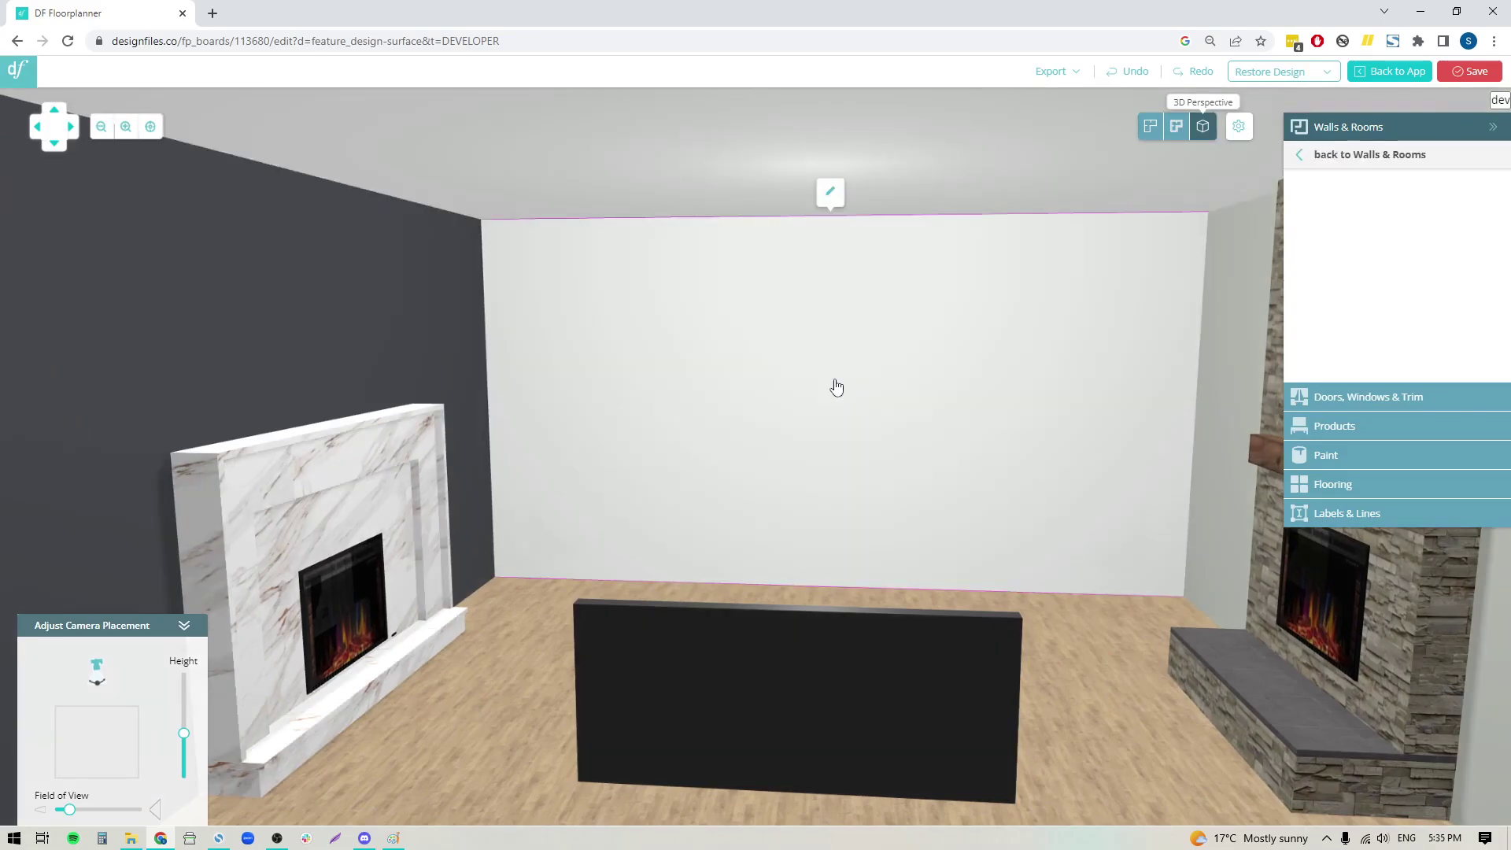
click(832, 195)
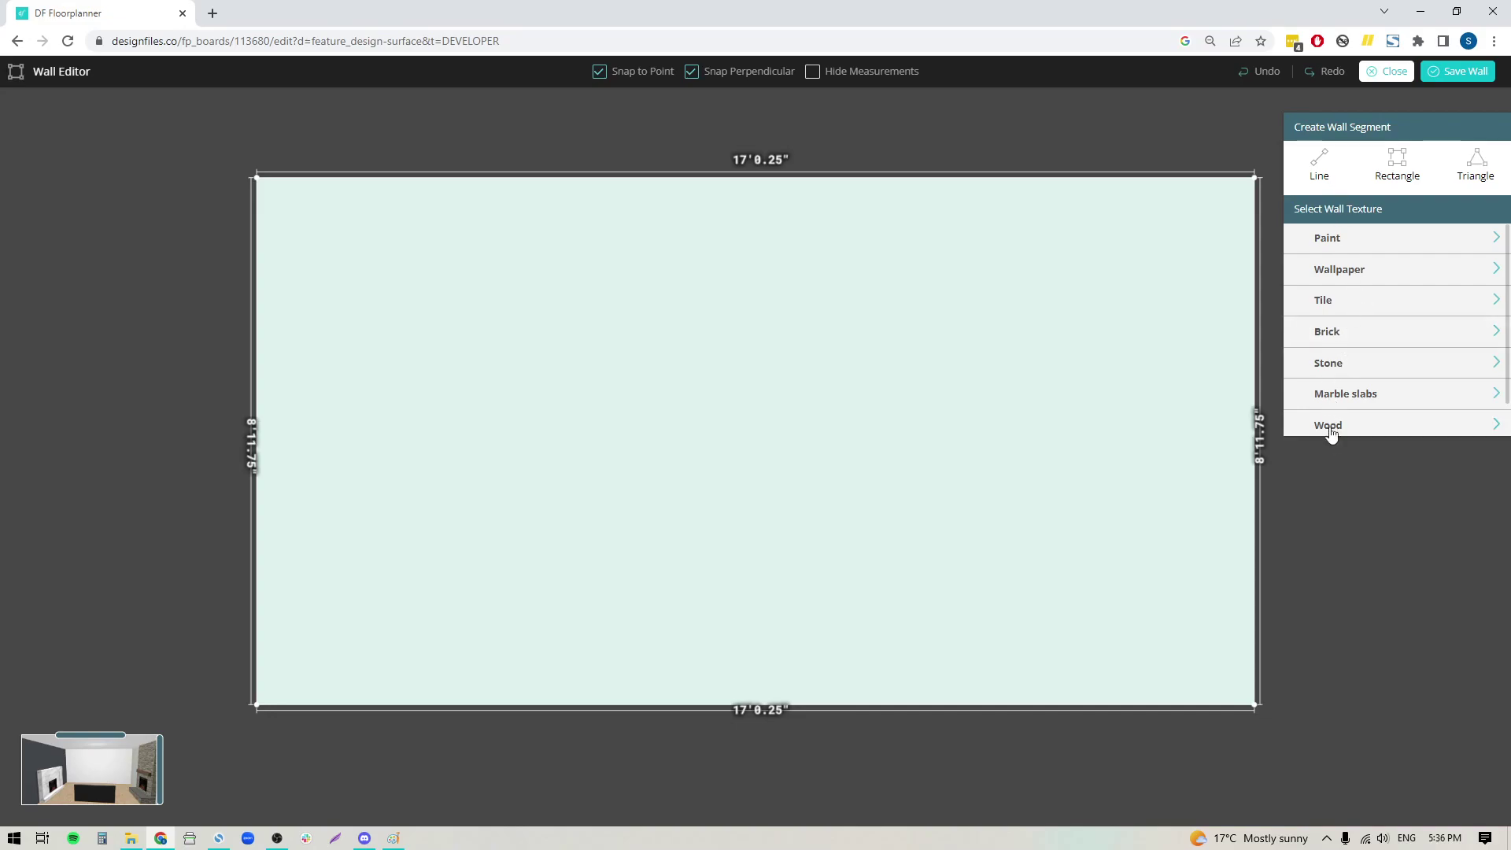
Paint the whole wall with Farrow & Ball colour 31, Railings.
click(1325, 244)
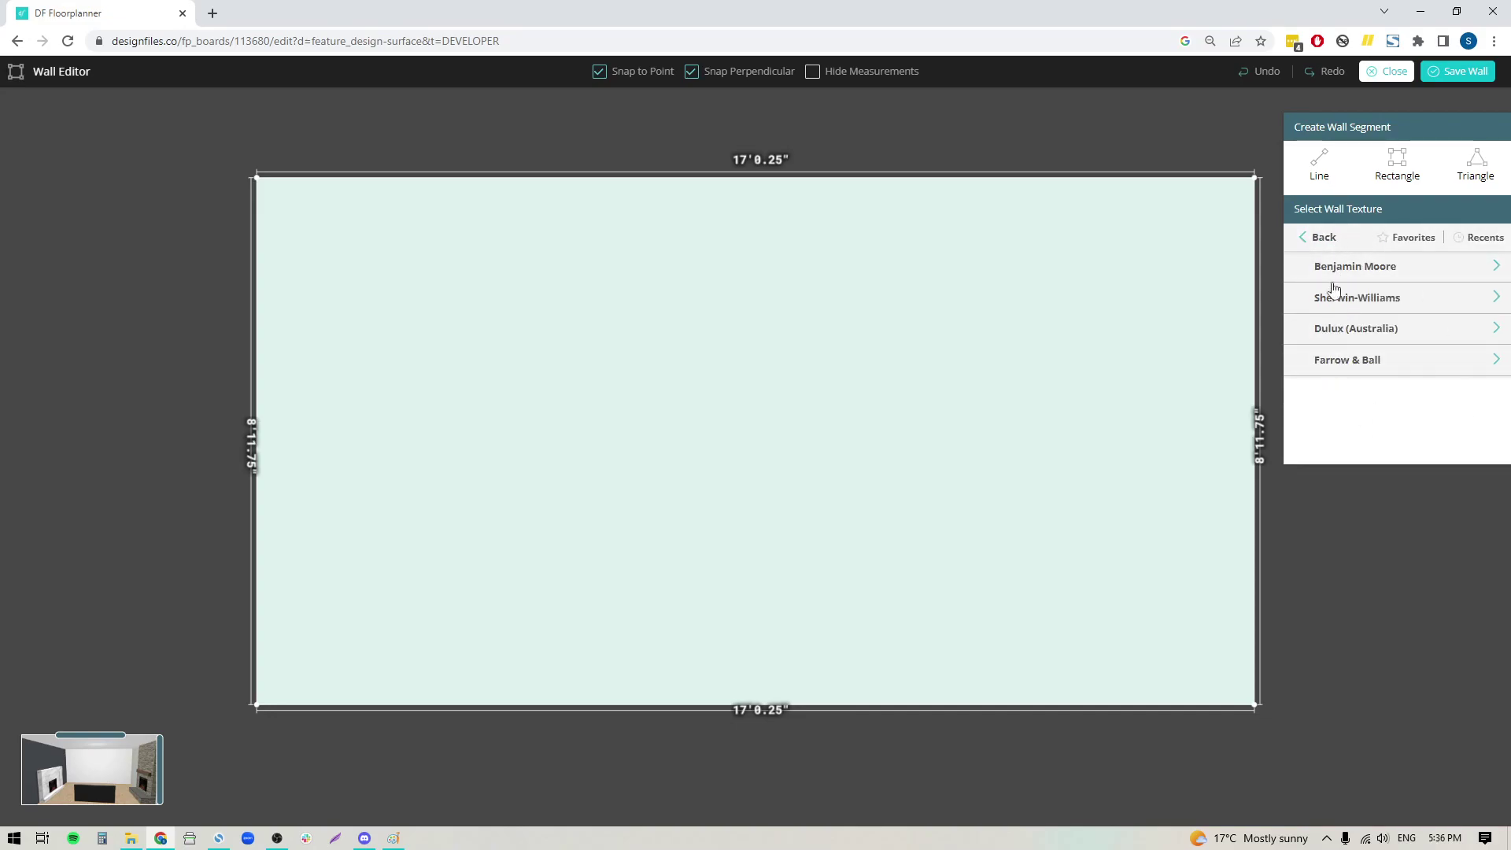
click(1336, 362)
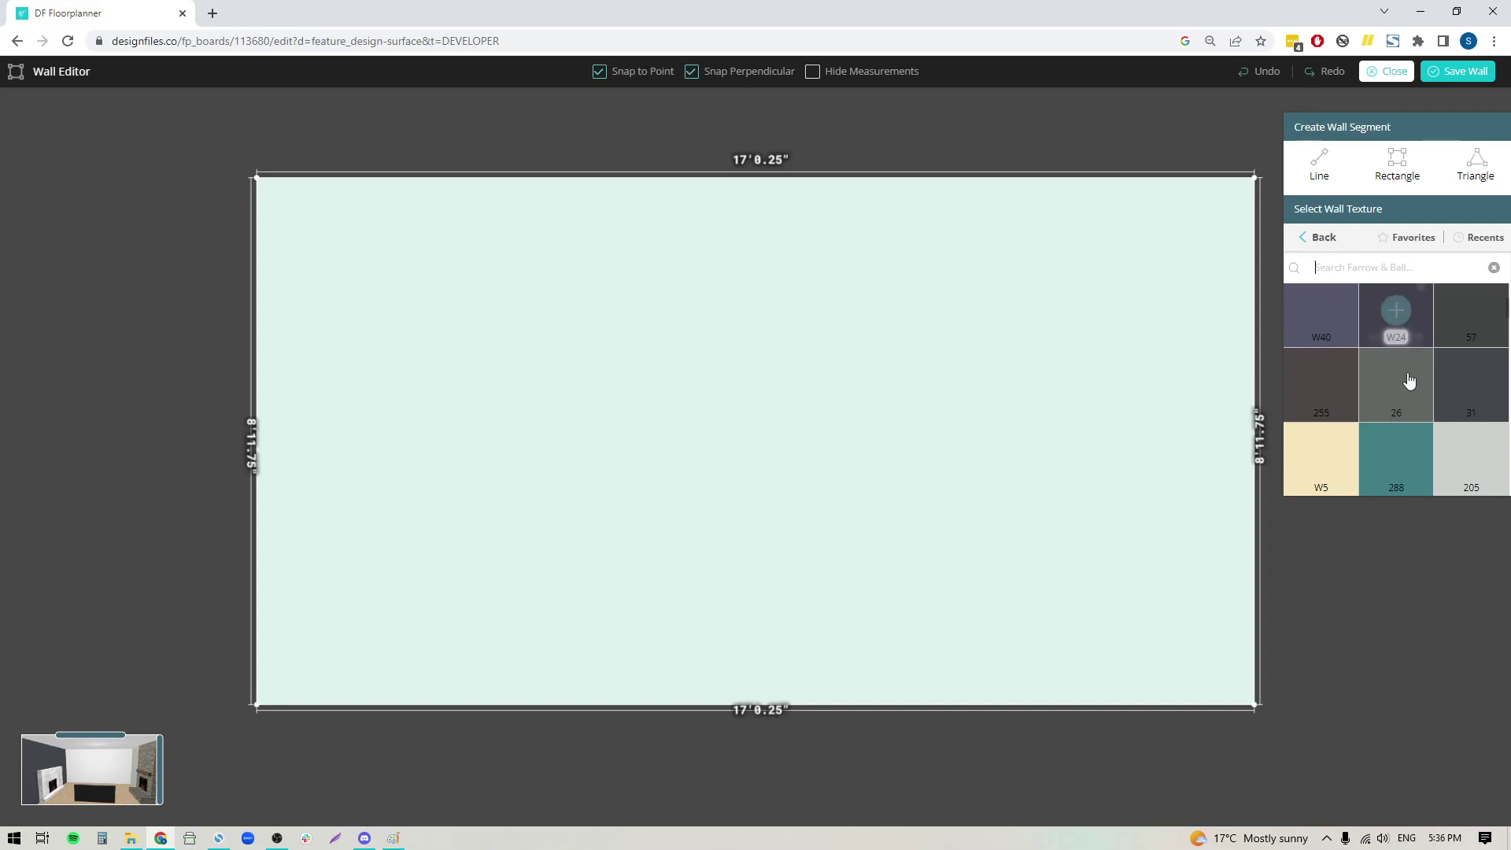
click(1460, 385)
click(707, 423)
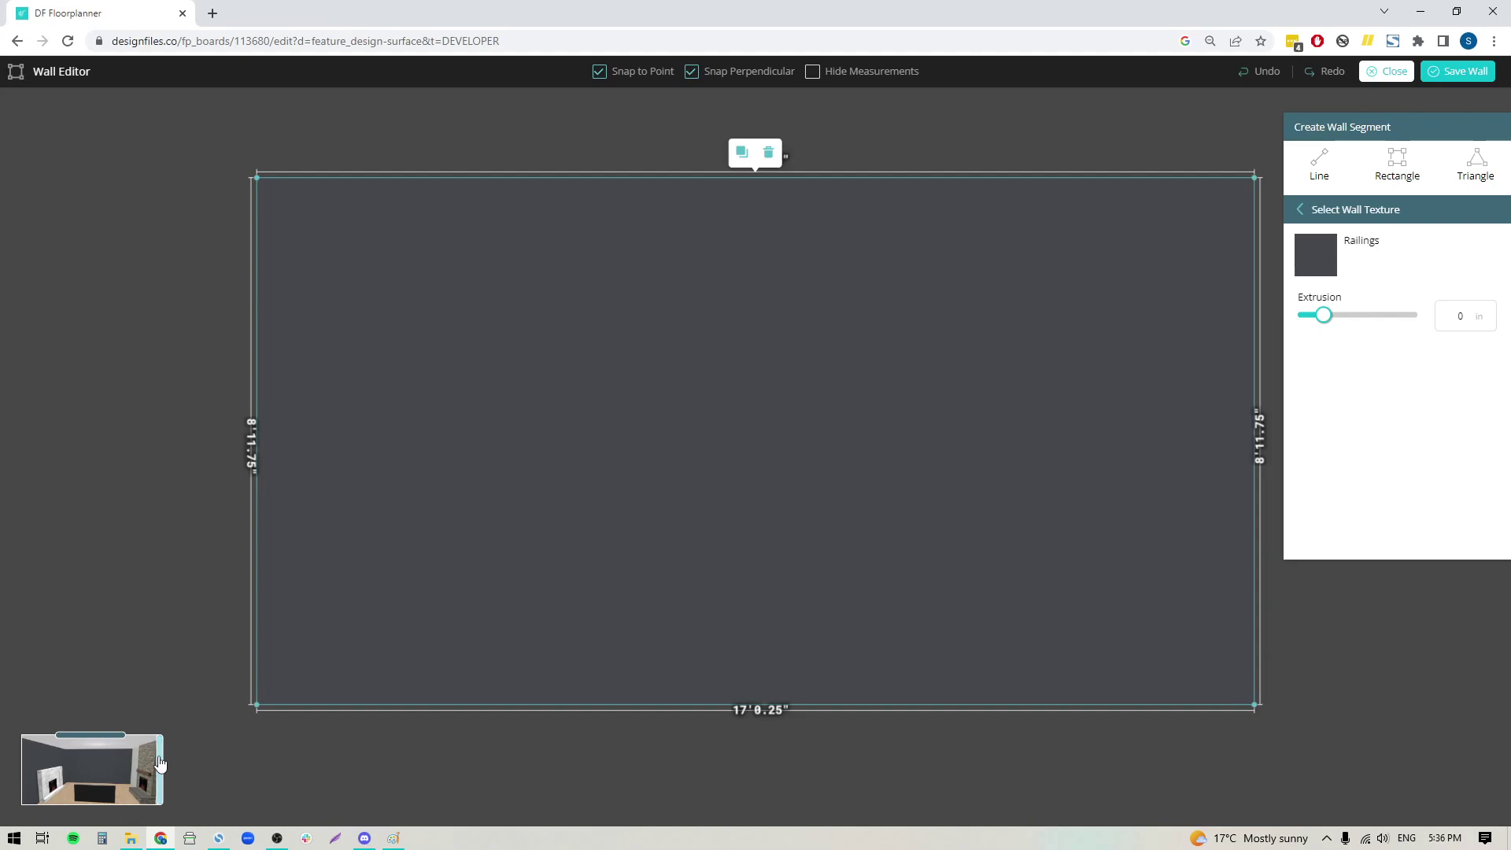
Enlarge the 3D preview to inspect the painted wall, and shrink it again.
click(159, 763)
click(702, 634)
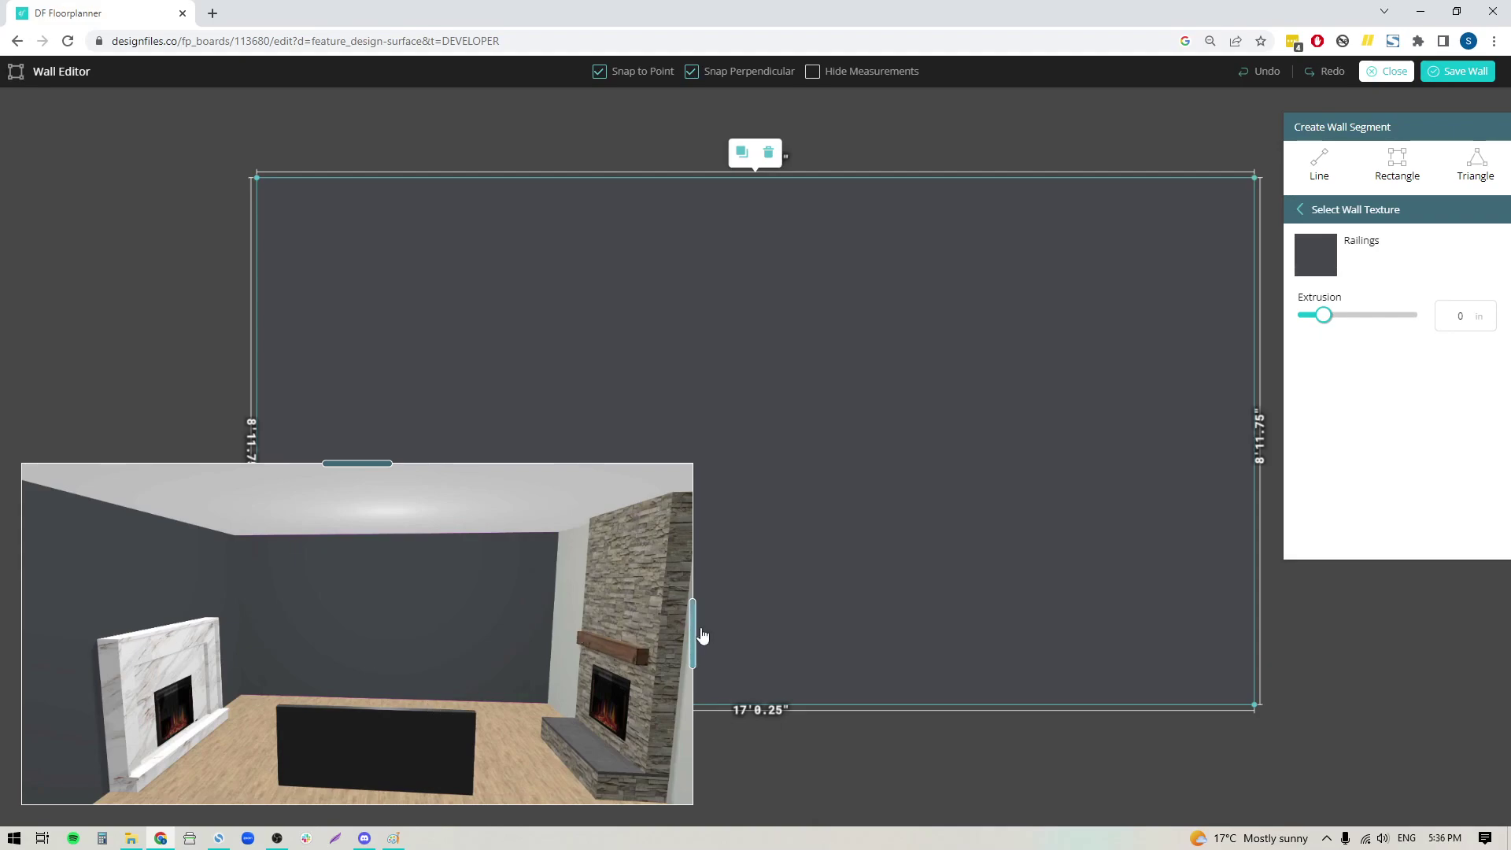
drag(696, 636, 825, 603)
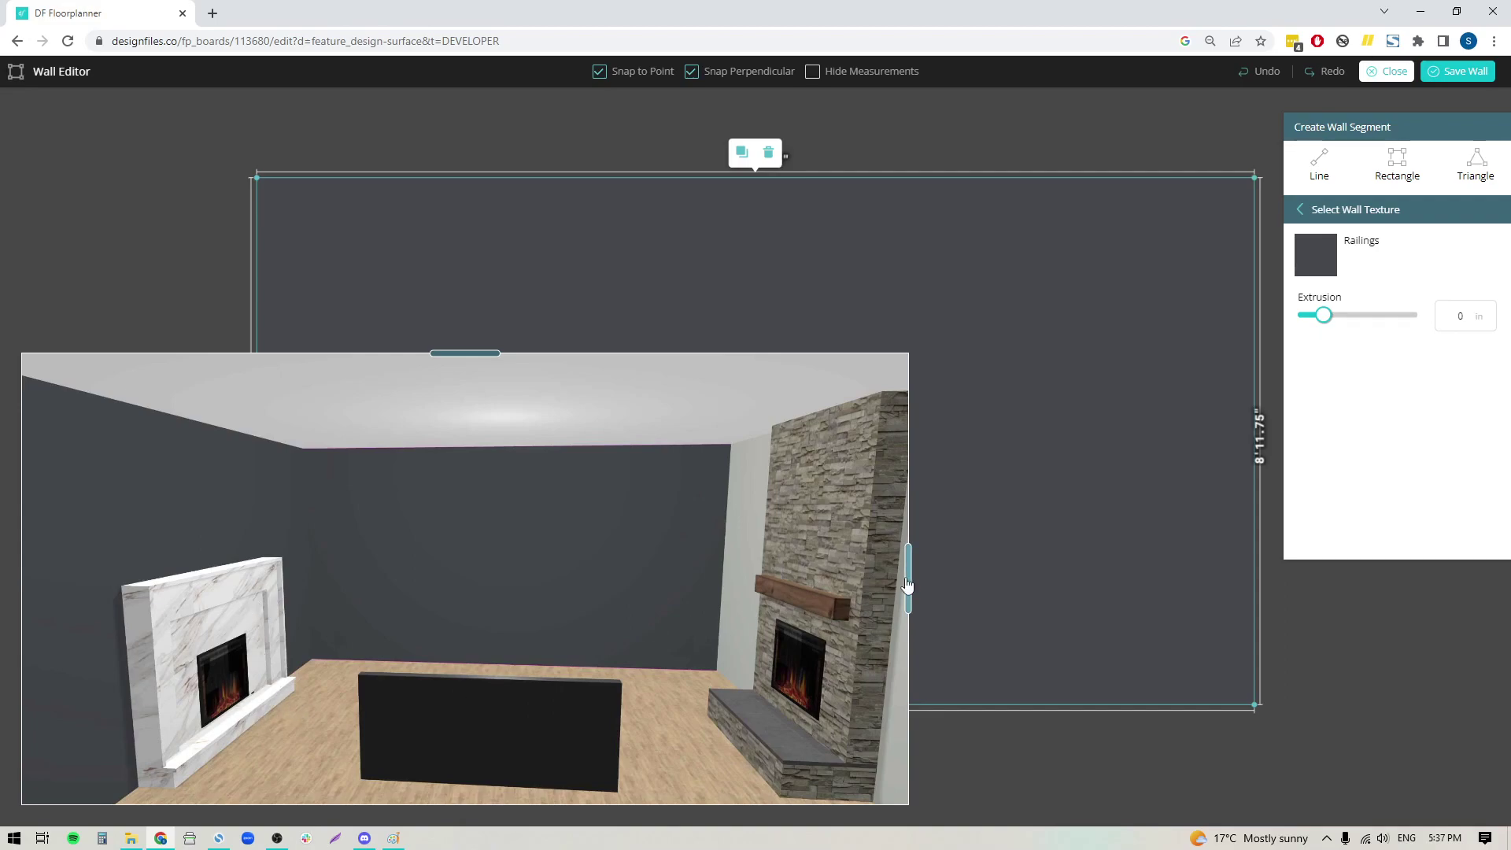
drag(909, 587, 569, 714)
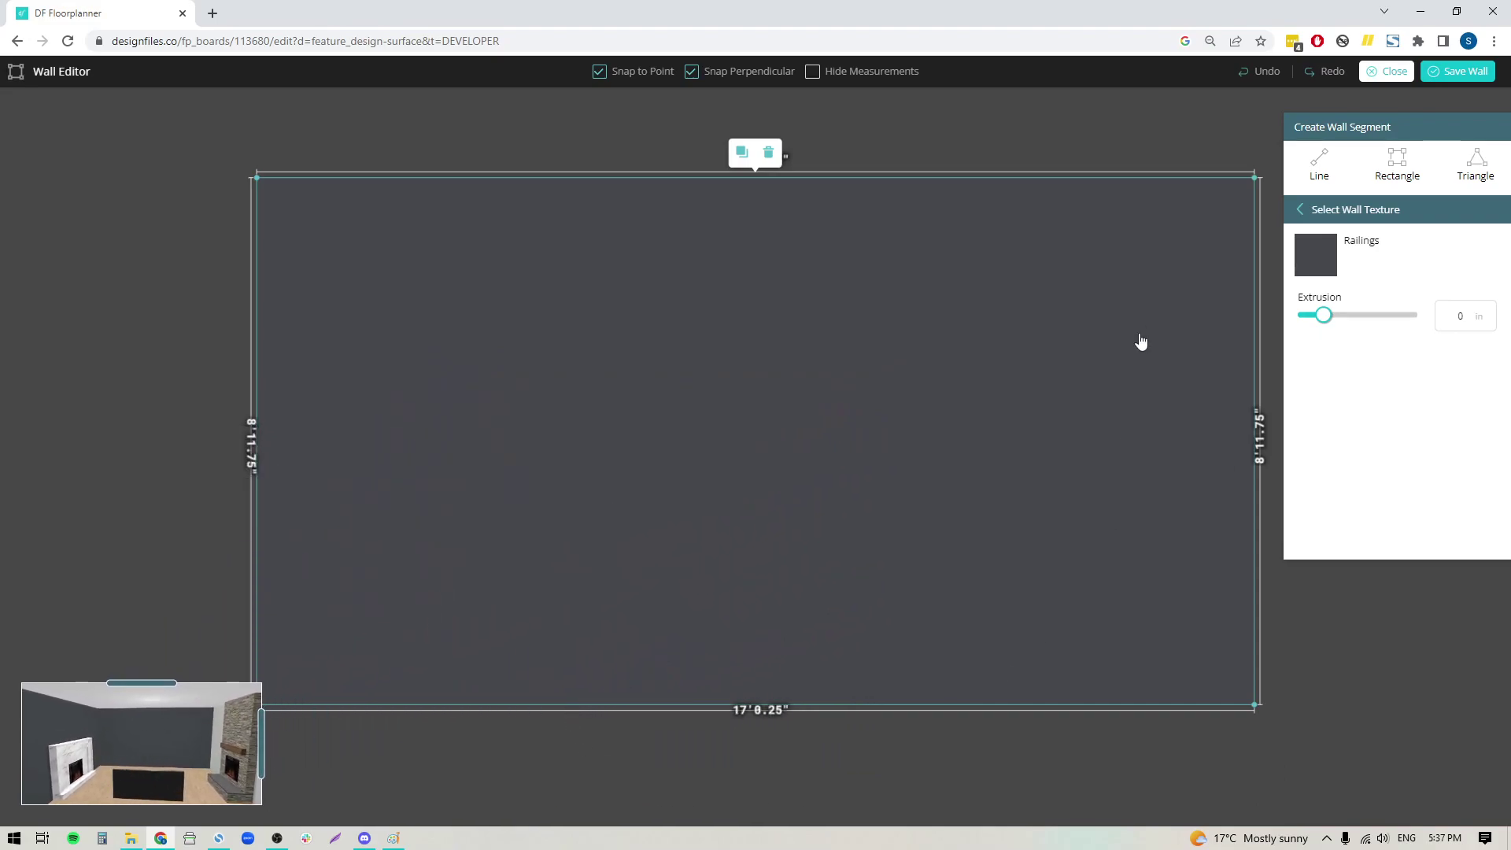
Draw a rectangular segment about 7'0.75" wide and 1'0.5" high along the wall's bottom edge.
drag(1003, 773, 932, 719)
scroll(863, 717, up, 1)
scroll(863, 716, up, 1)
mouse_move(846, 747)
mouse_down()
mouse_move(895, 726)
mouse_move(848, 719)
mouse_up()
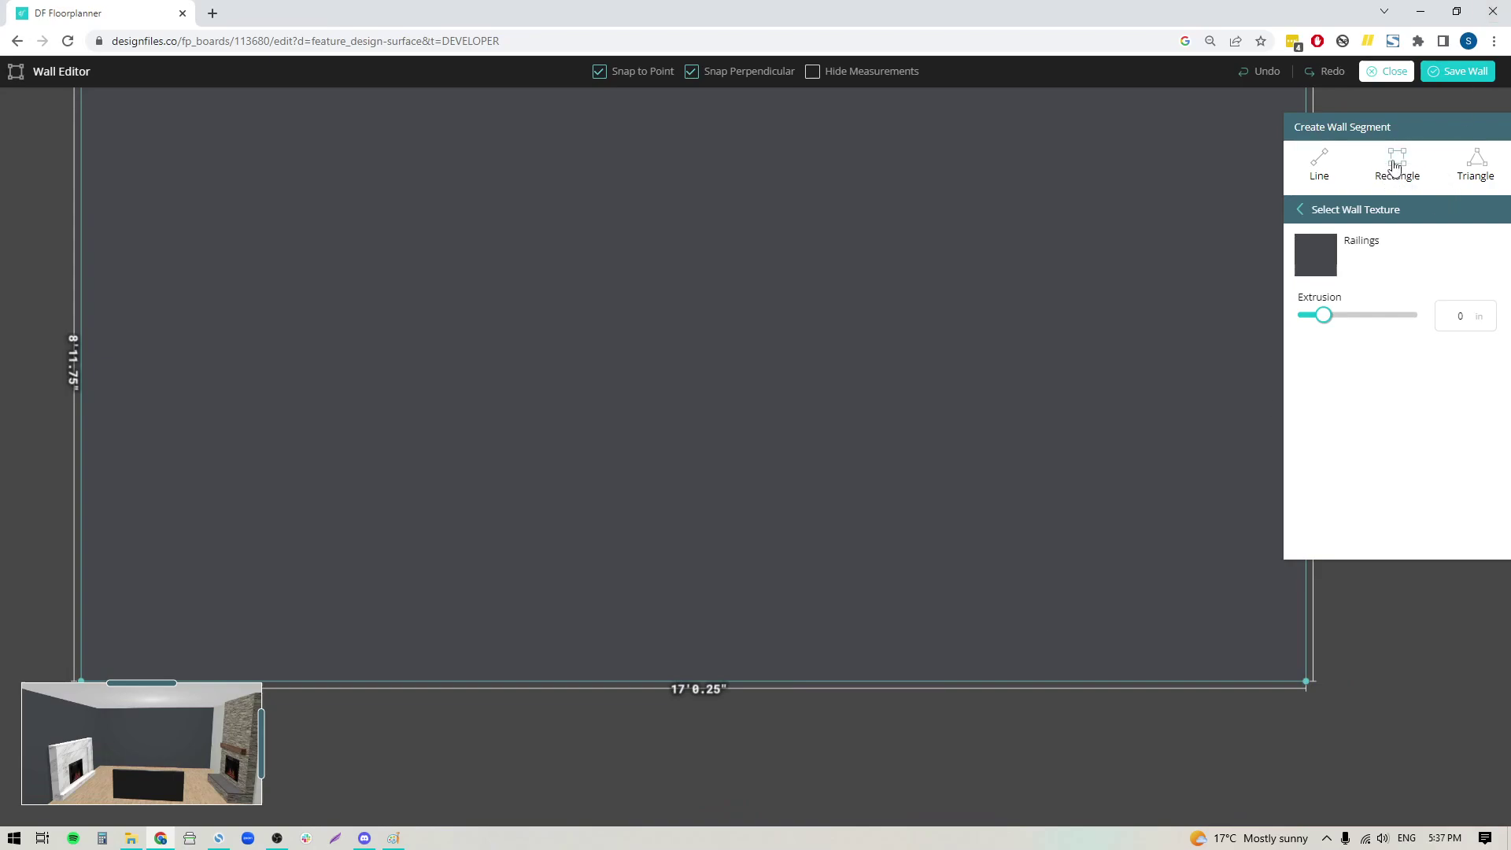
click(1394, 165)
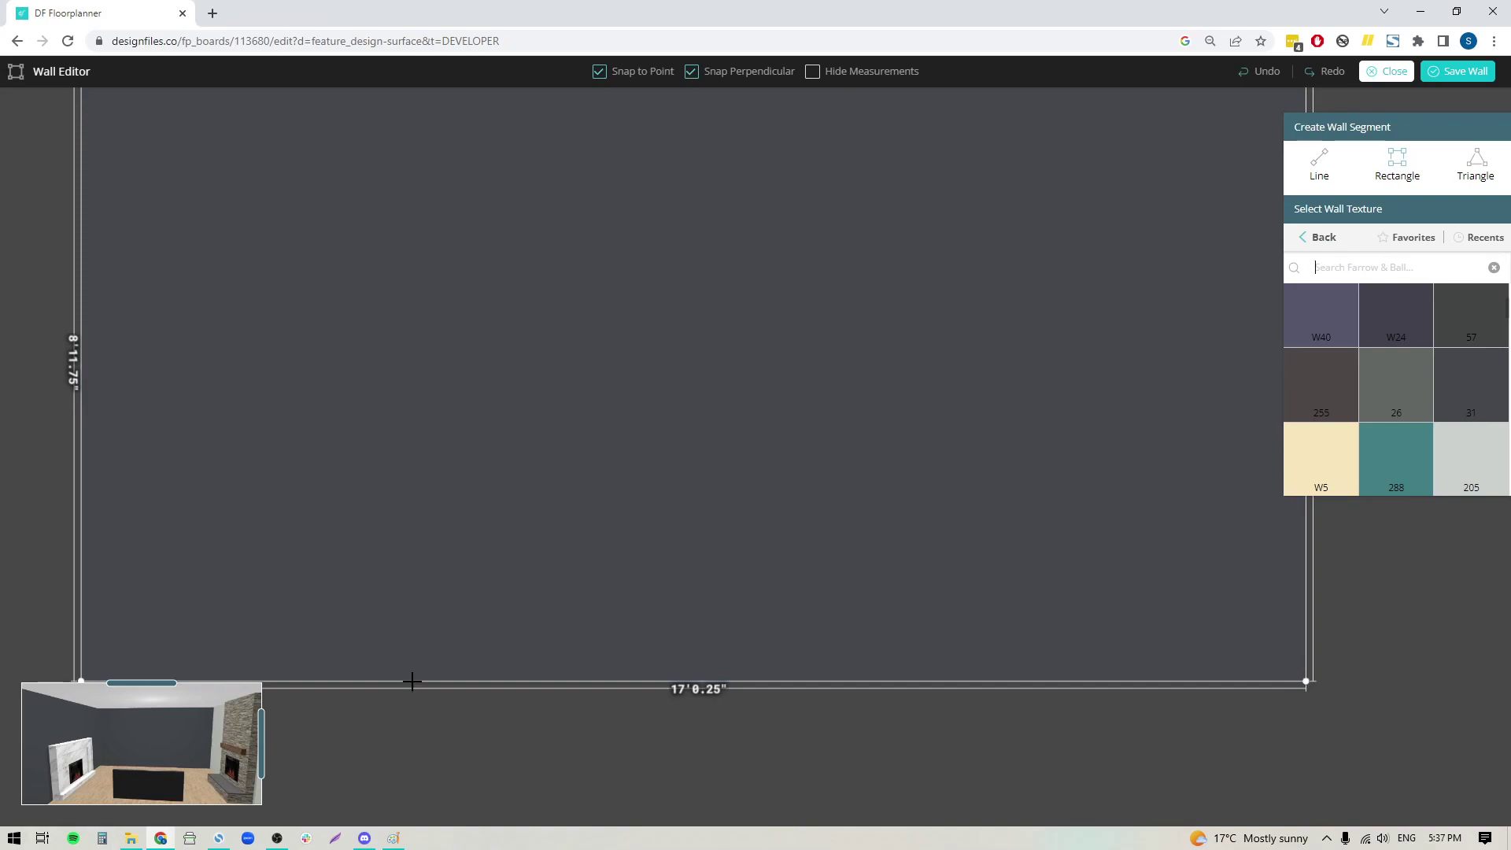
drag(412, 682, 921, 605)
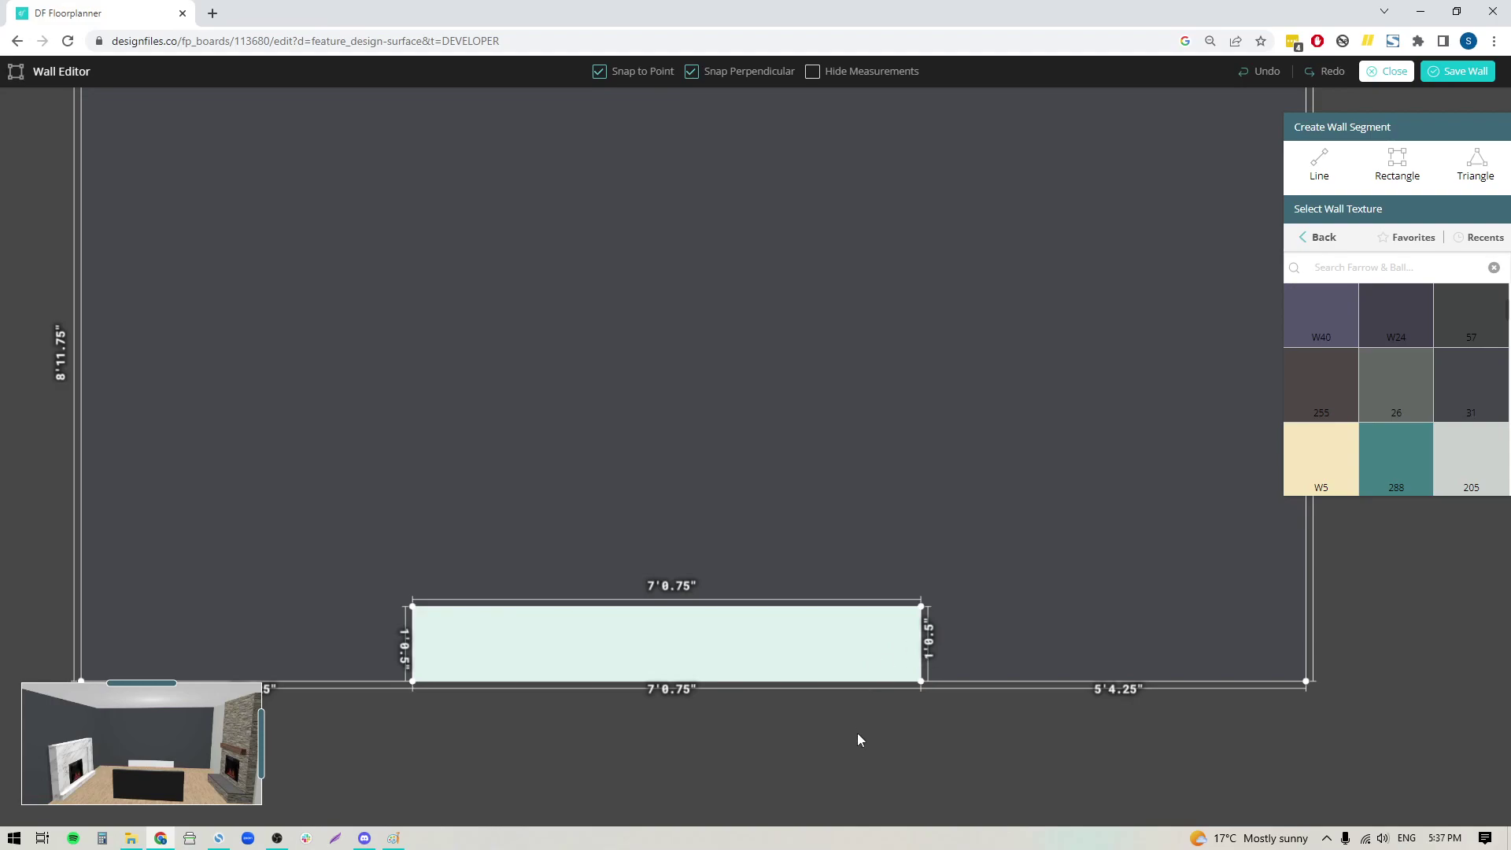
Resize the base rectangle to 5" high and 7'0" wide.
scroll(854, 740, up, 1)
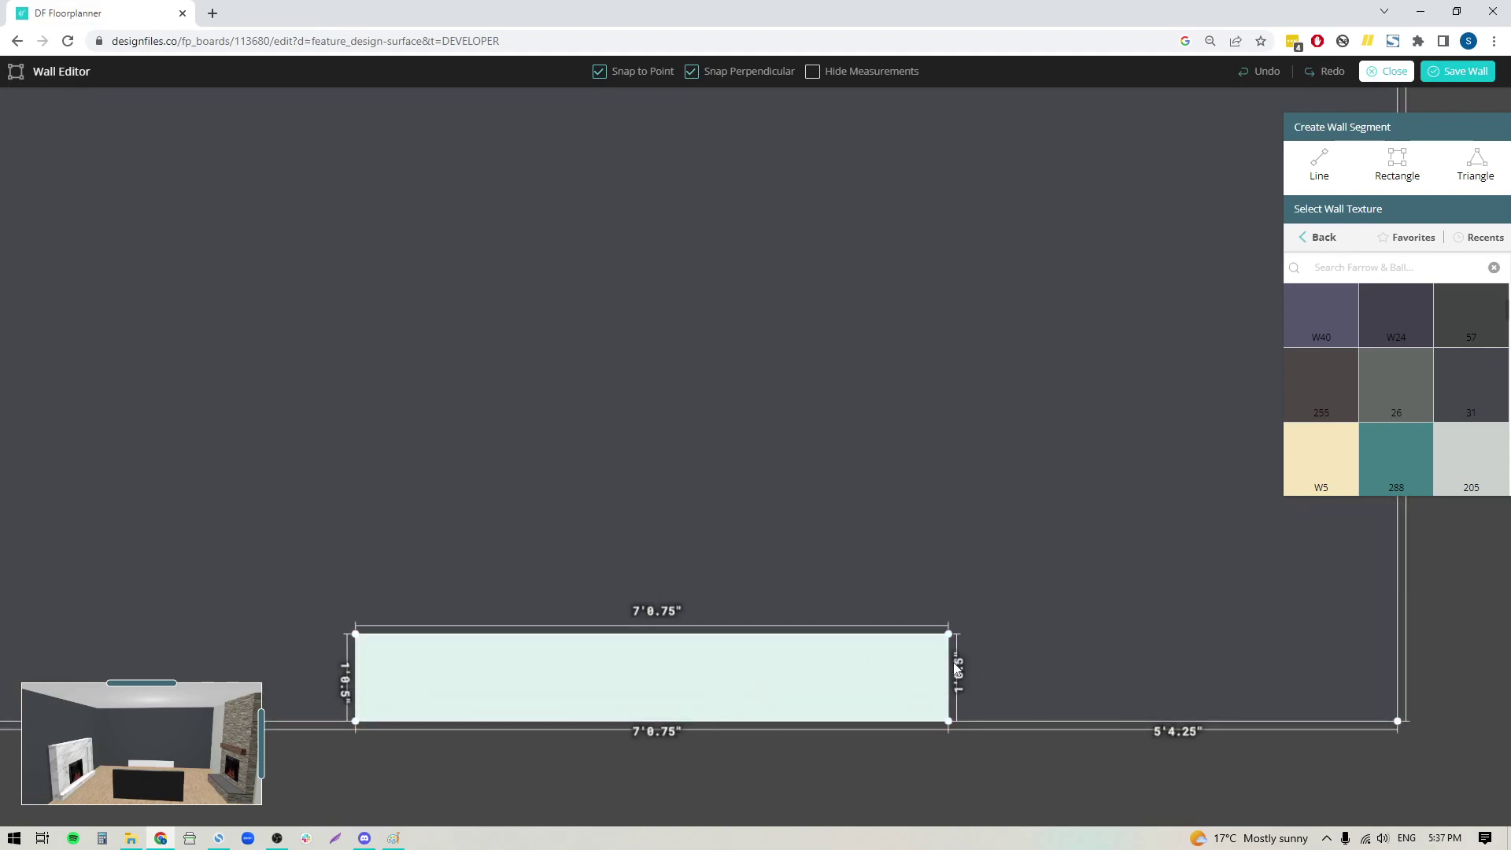
drag(730, 643, 726, 687)
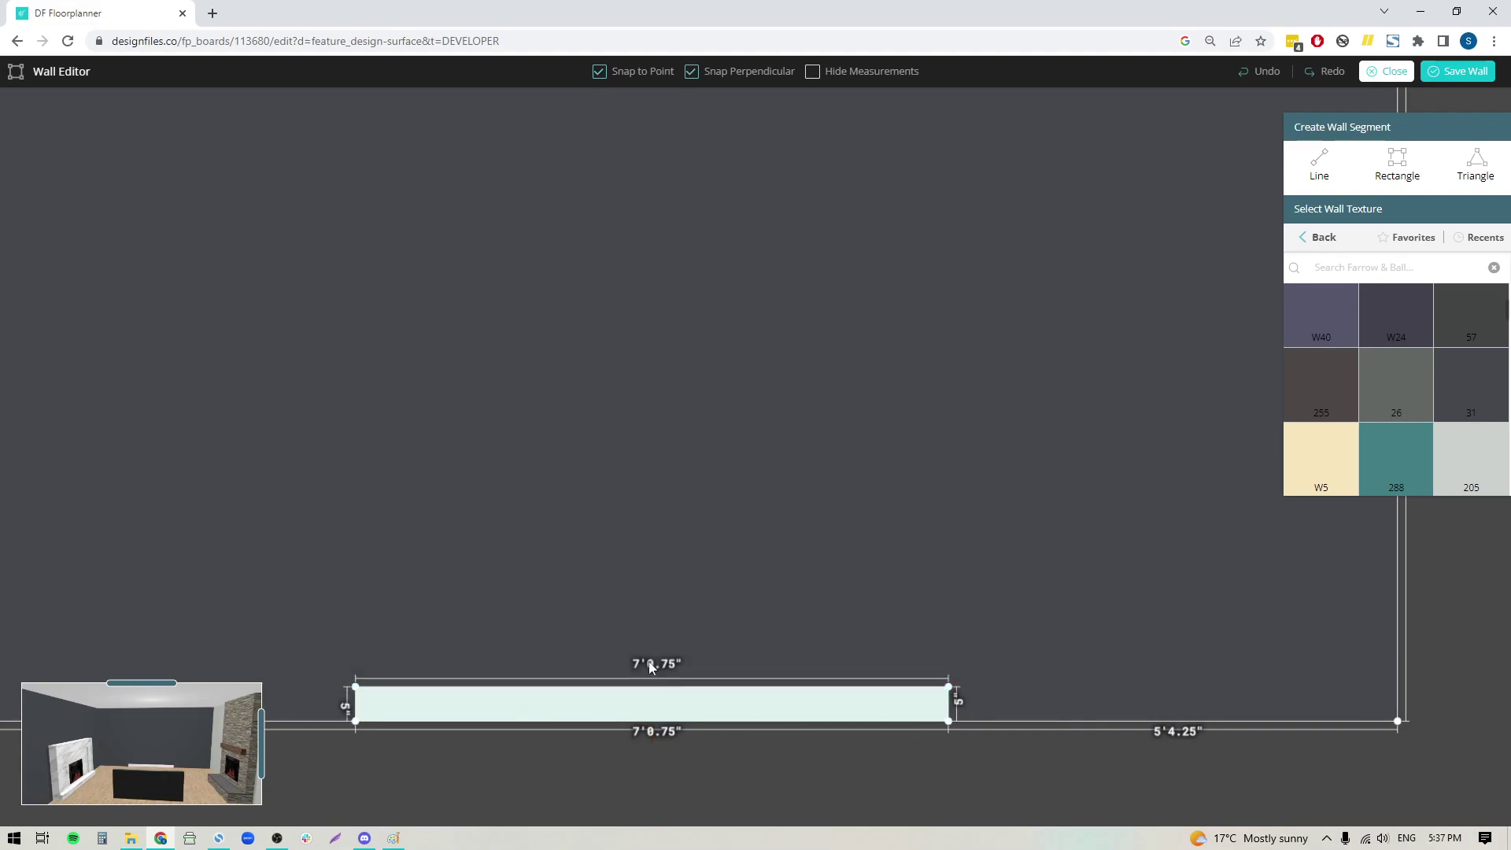
scroll(683, 725, up, 1)
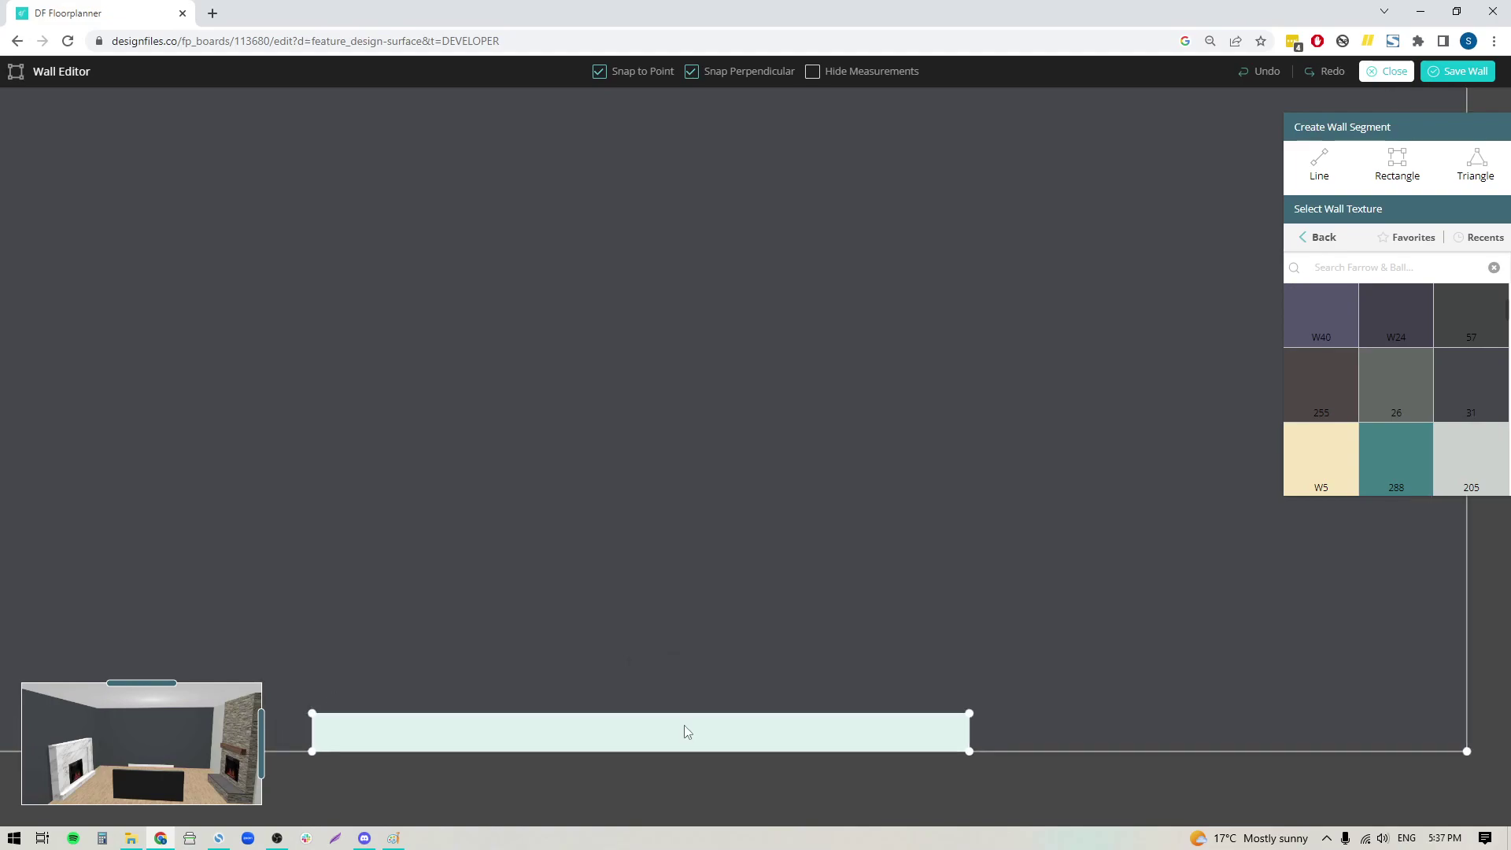
drag(697, 763, 743, 660)
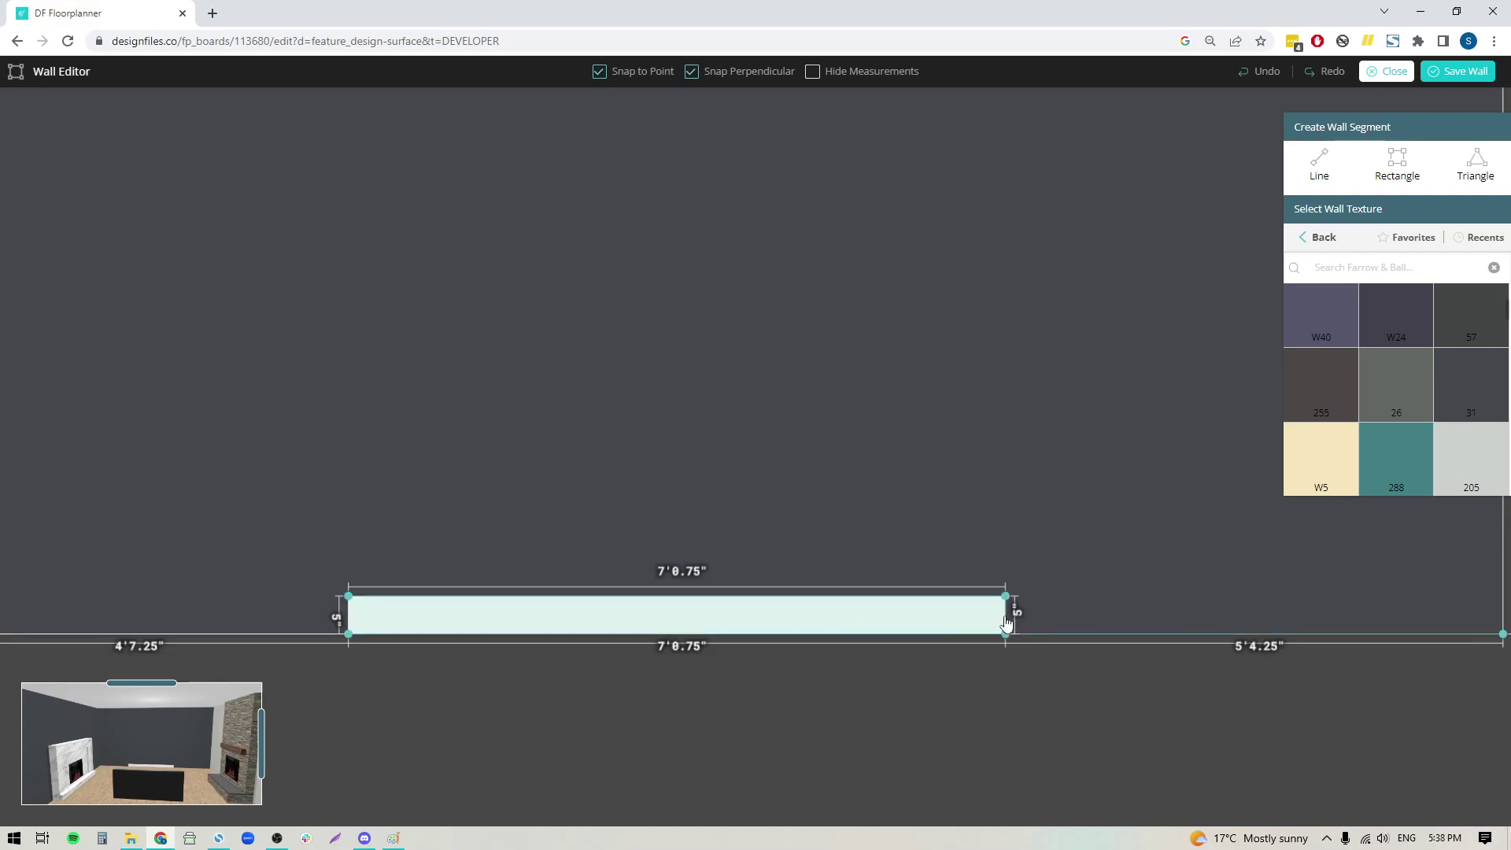
drag(1010, 622, 1000, 614)
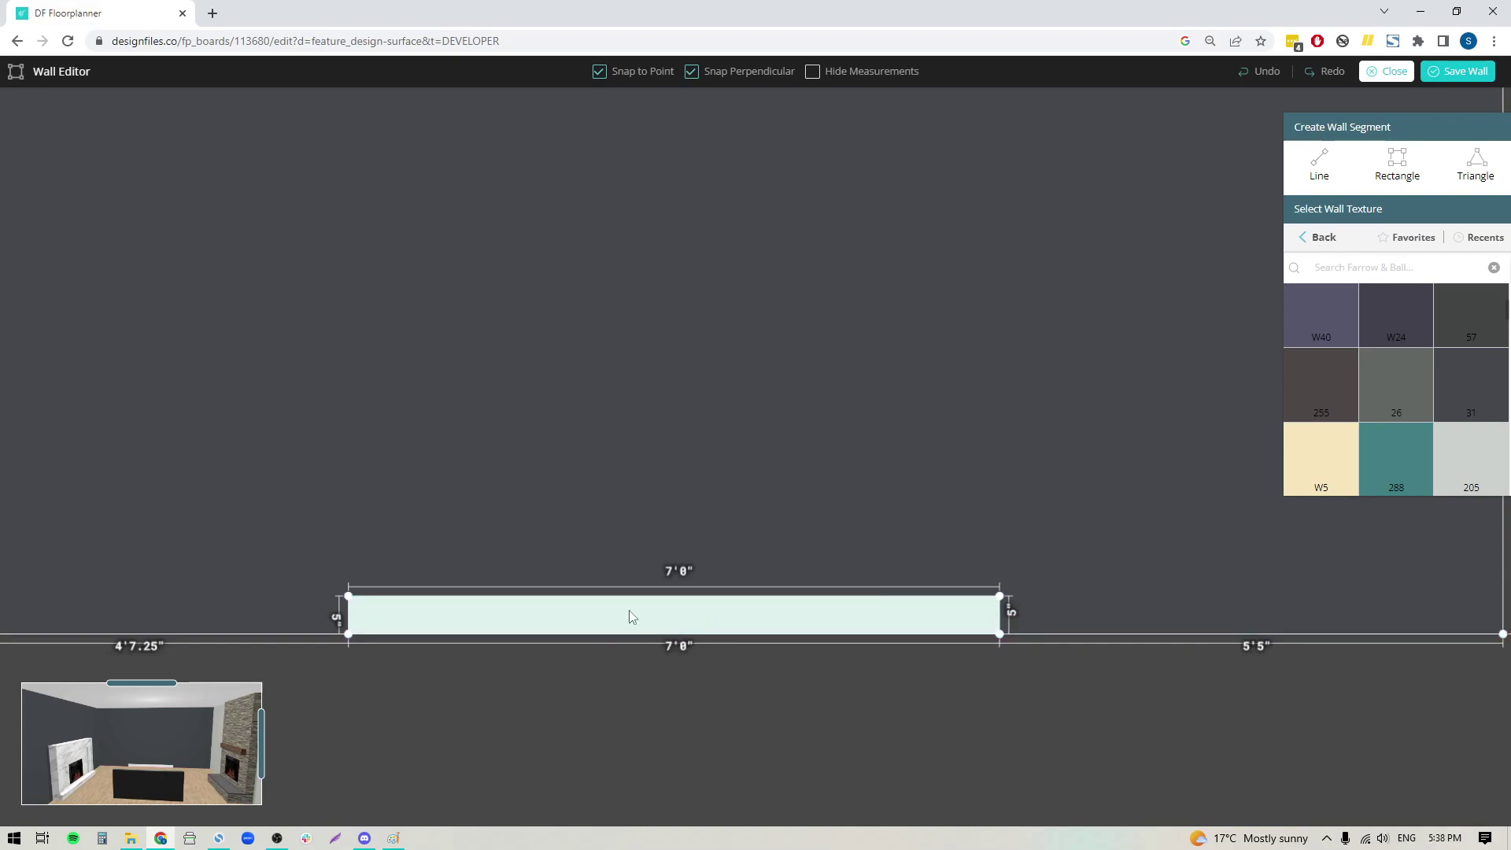
Centre the base rectangle on the wall, 5'0" from the wall's left edge.
mouse_move(818, 703)
mouse_down()
mouse_move(810, 601)
mouse_move(813, 701)
mouse_up()
scroll(808, 706, down, 2)
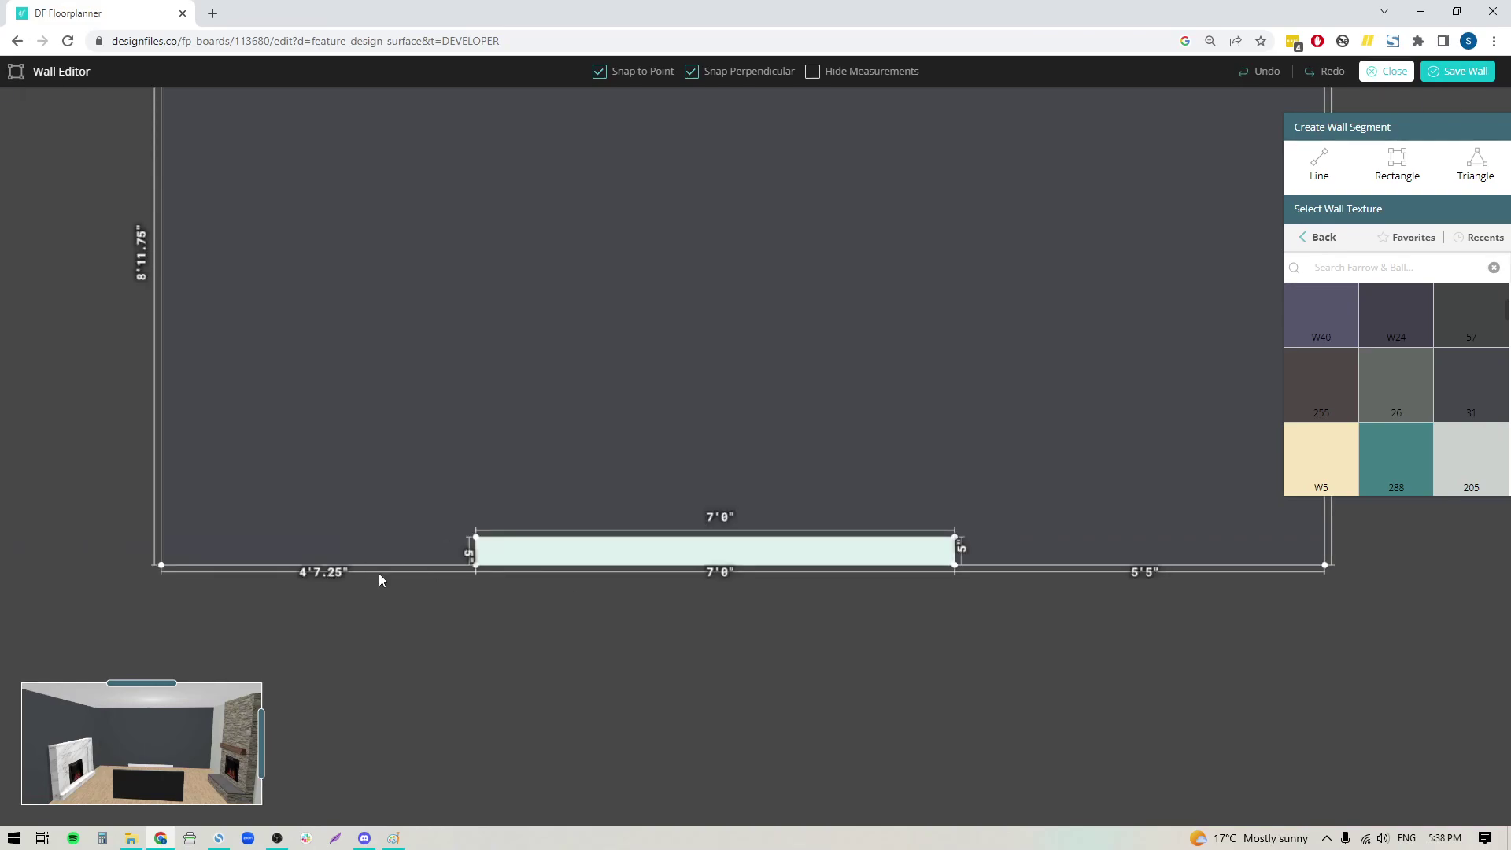
click(844, 556)
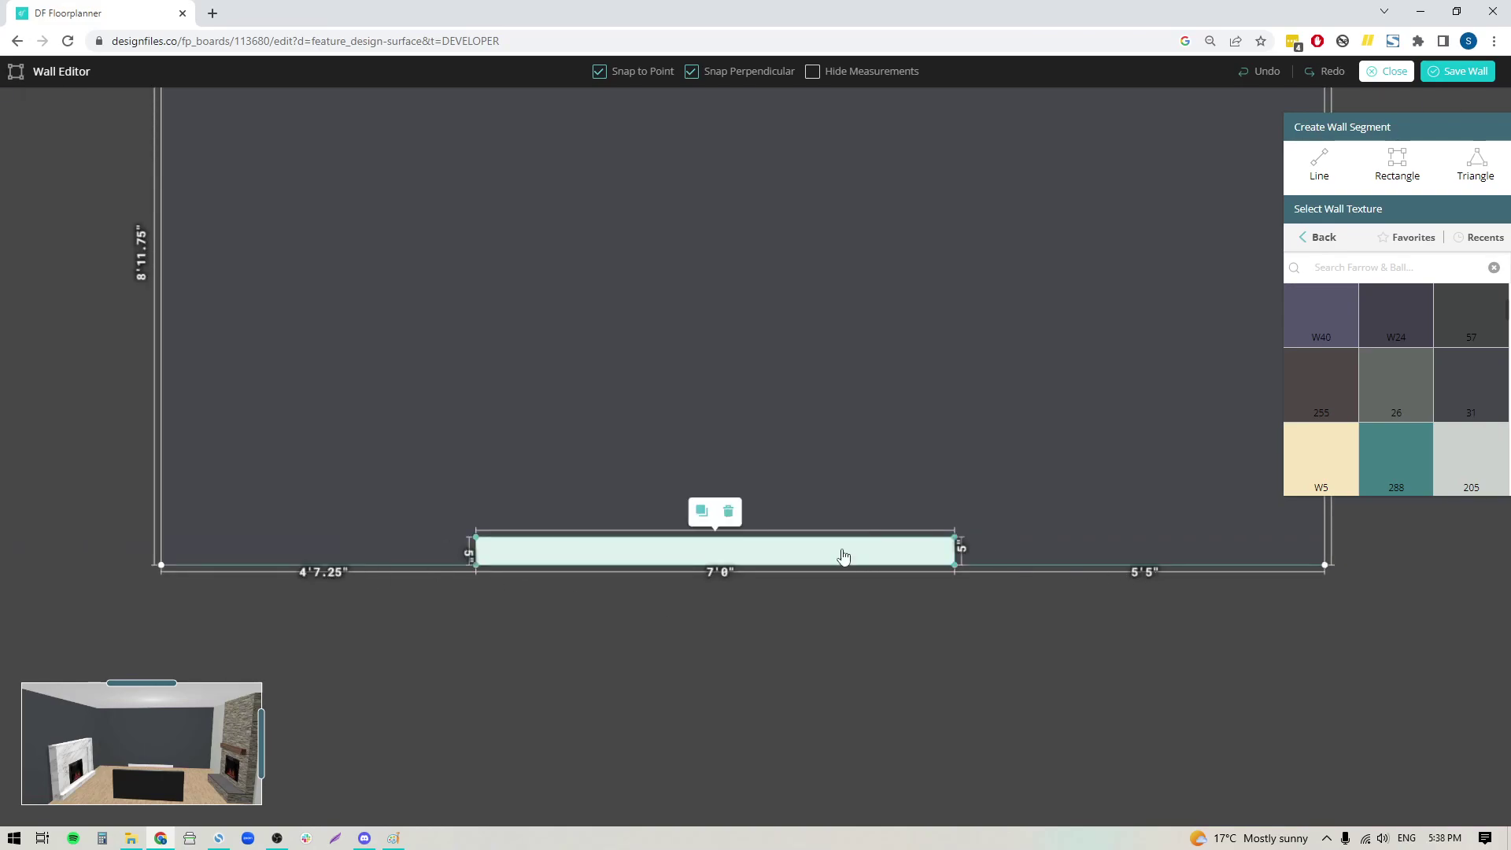
drag(843, 551, 845, 552)
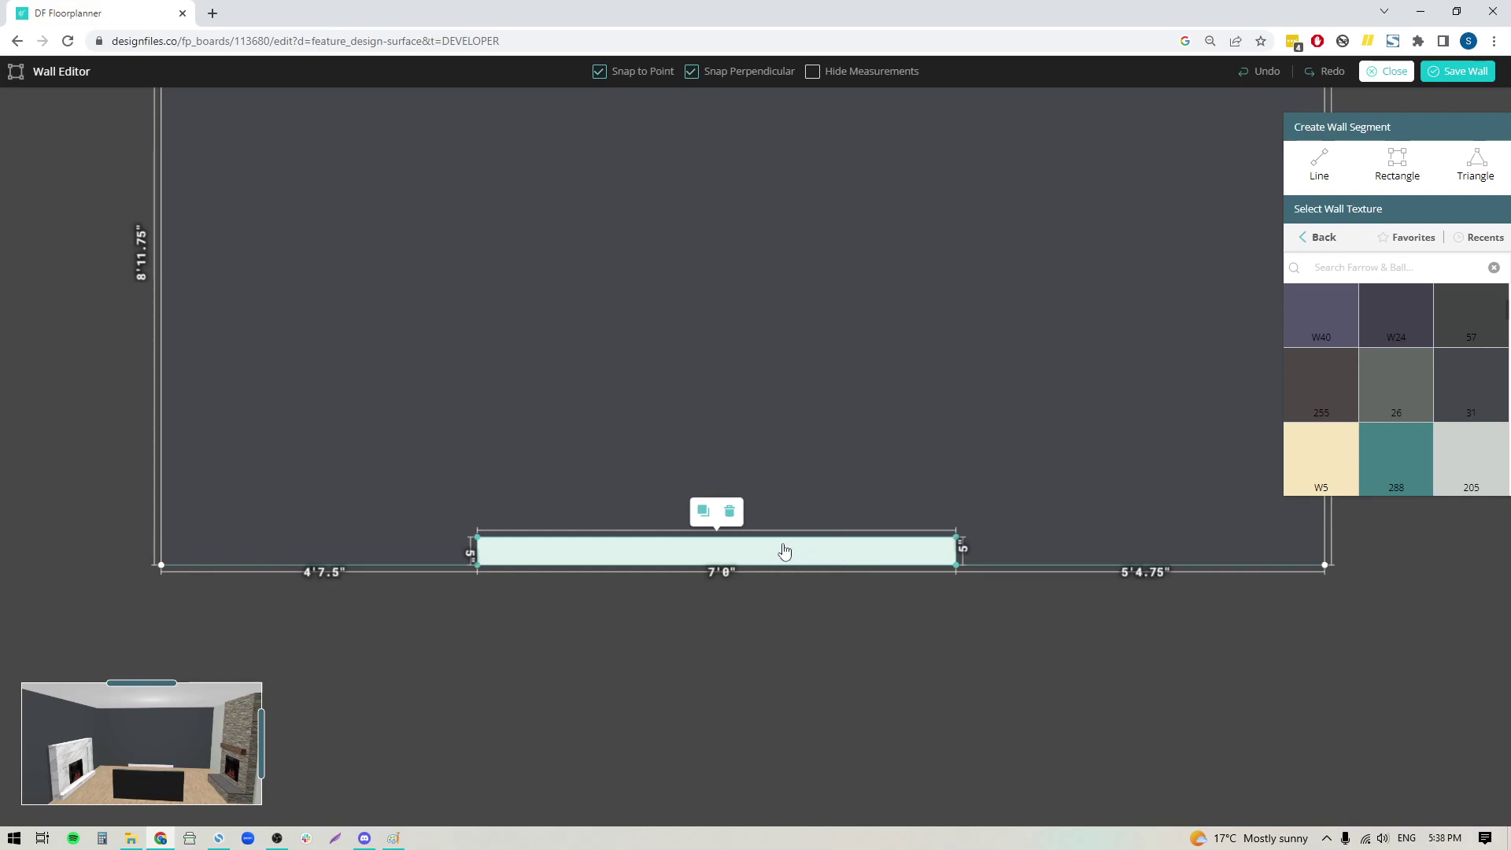
key(Right)
key(Right)
key(Right)
key(Right)
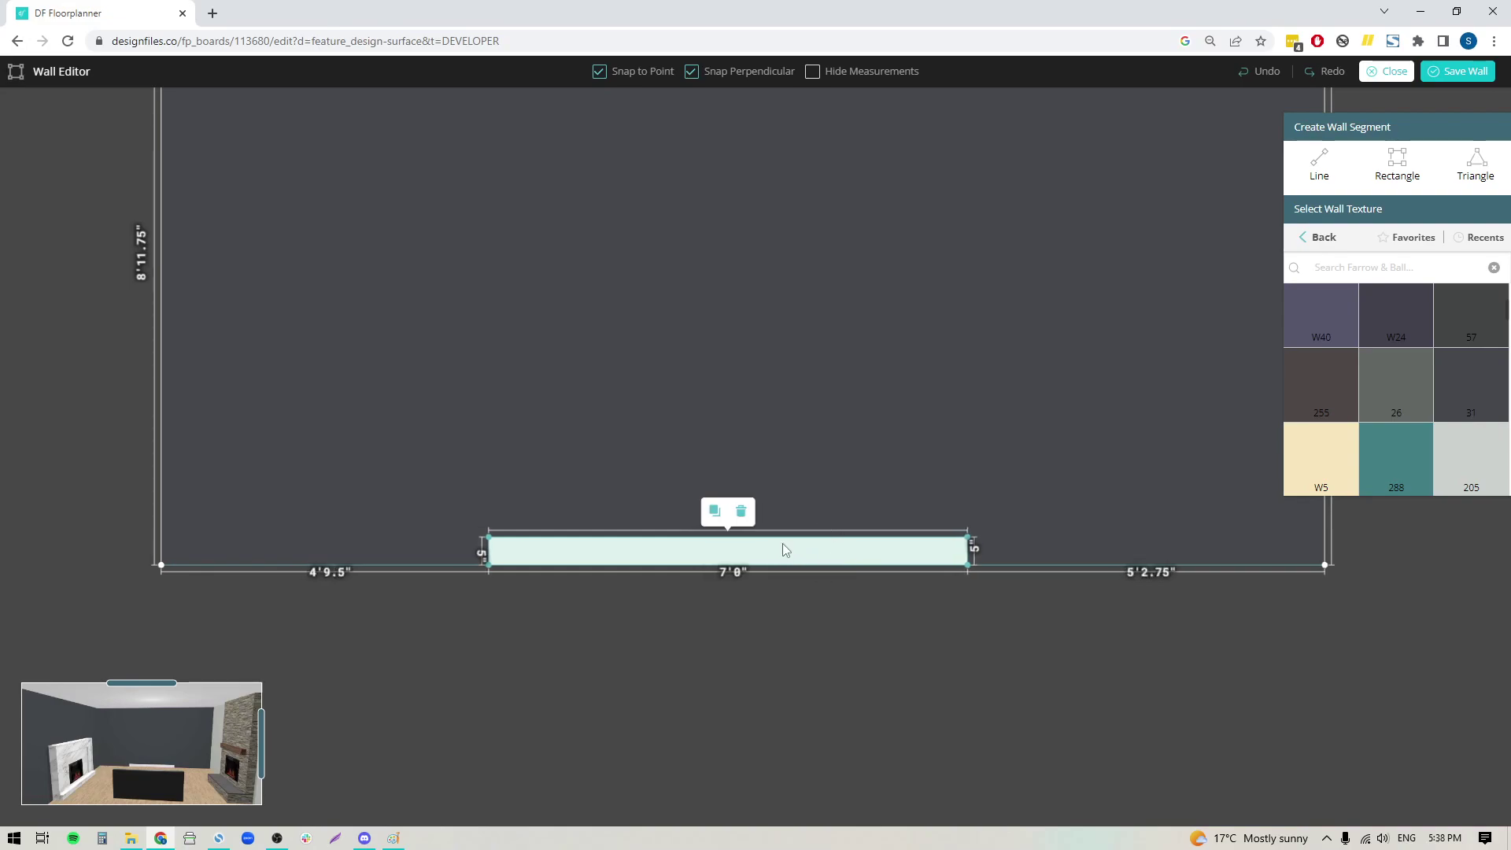
key(Right)
key(Right)
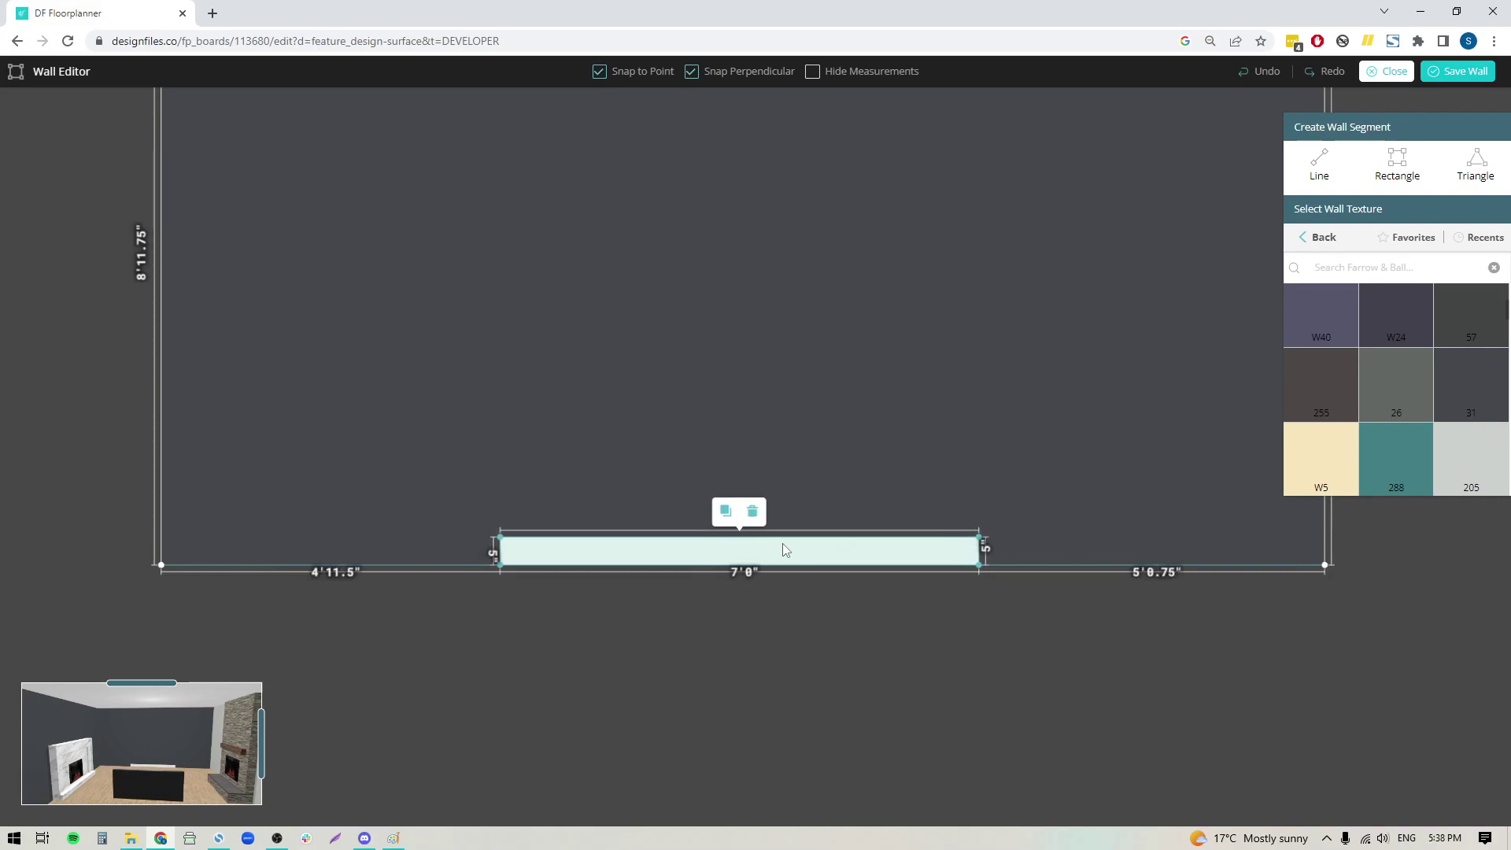
key(Right)
key(Right)
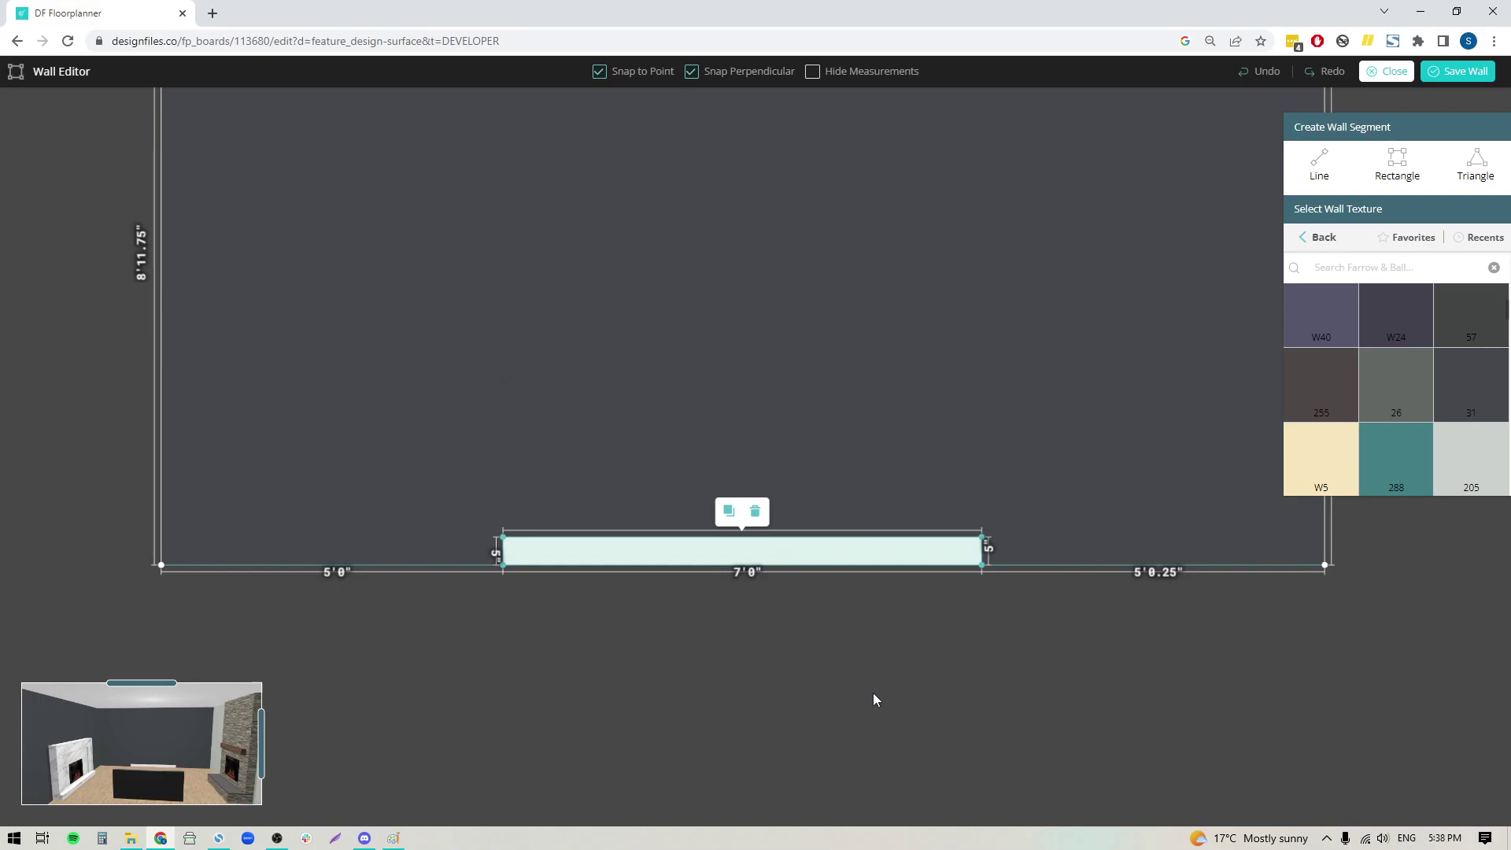
Draw a thin rectangle 7'0" wide and 1.5" high directly on top of the base rectangle.
scroll(767, 740, up, 3)
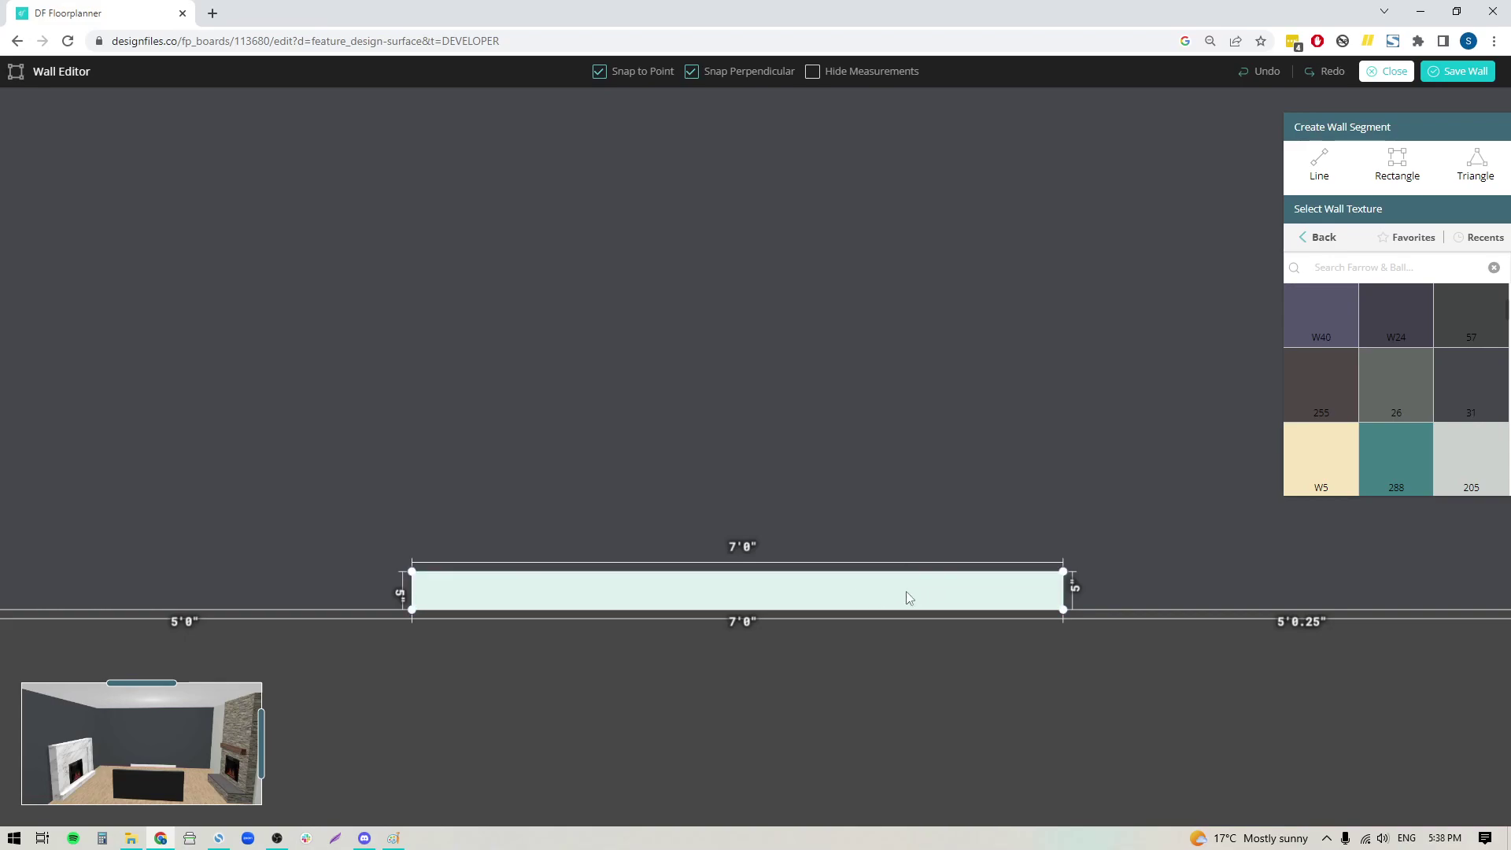
click(1405, 163)
drag(412, 573, 1061, 560)
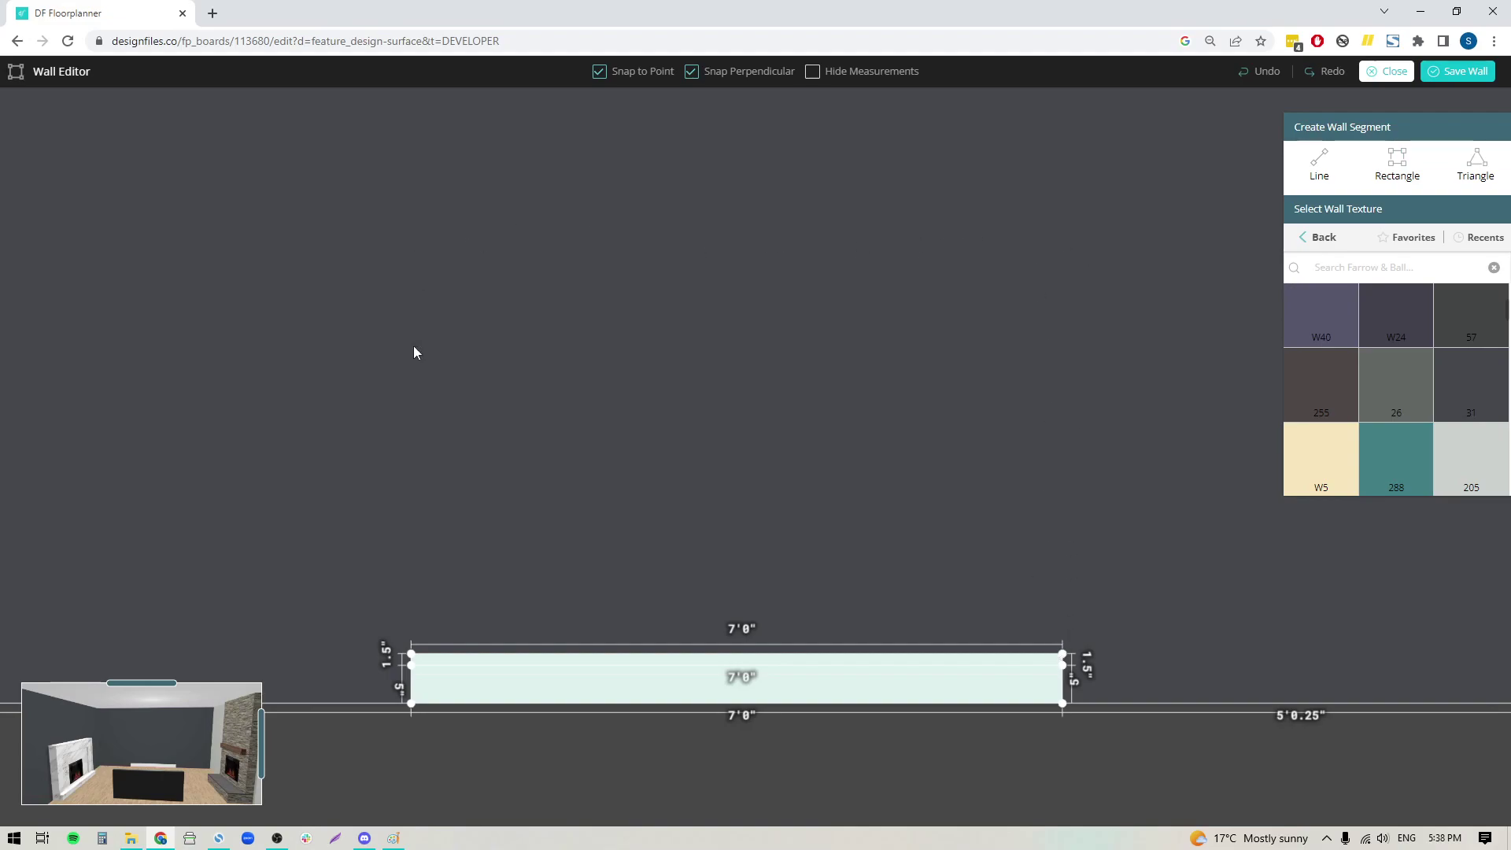
Draw a 7'0" wide rectangle above the thin strip, adjust its height to 4'5" and check it in the 3D preview.
click(1398, 160)
drag(412, 650, 1058, 240)
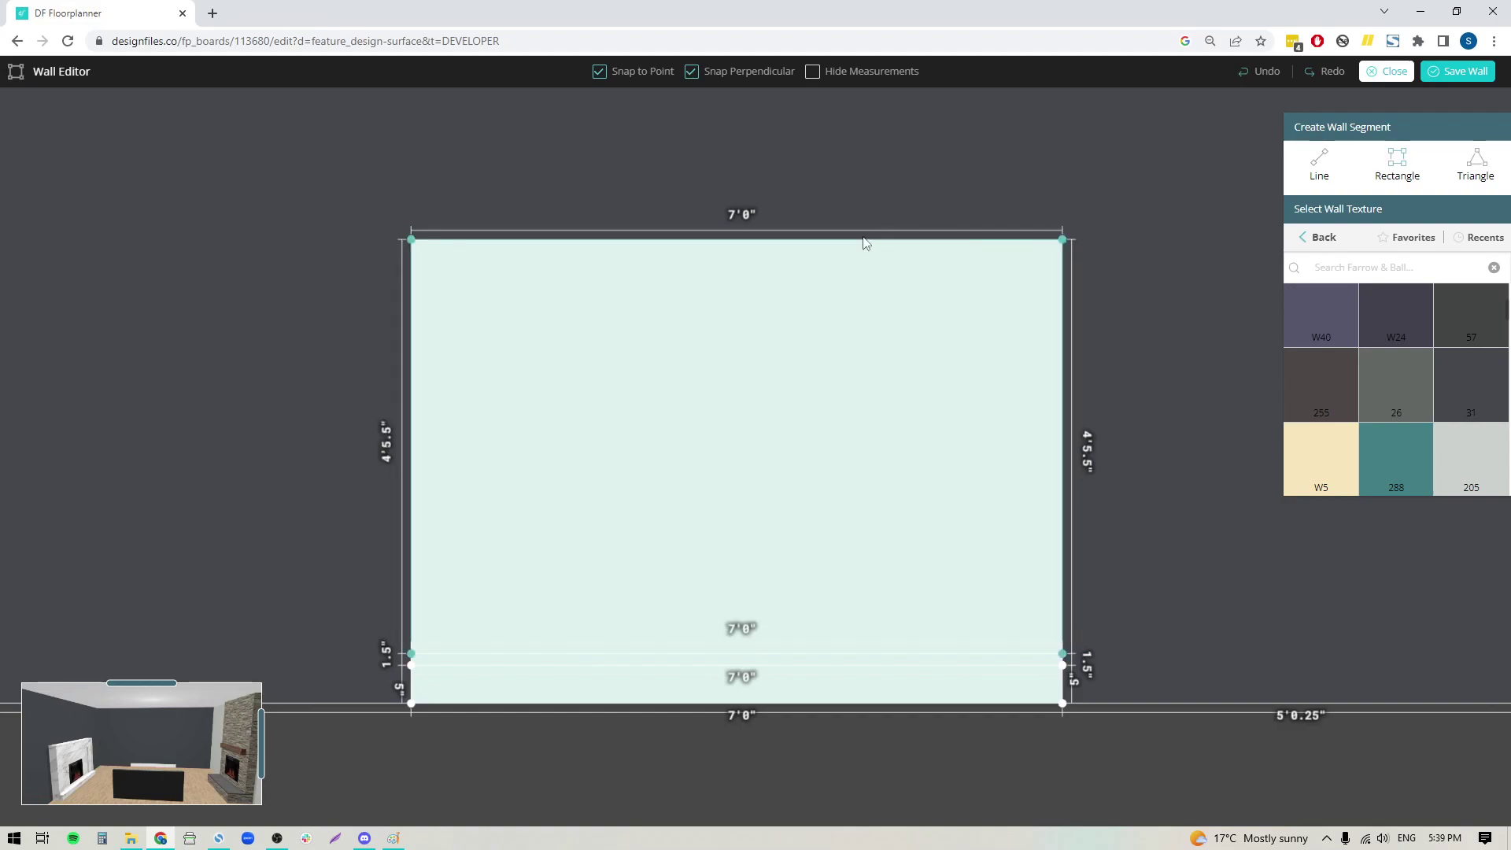
click(770, 240)
drag(770, 237, 770, 243)
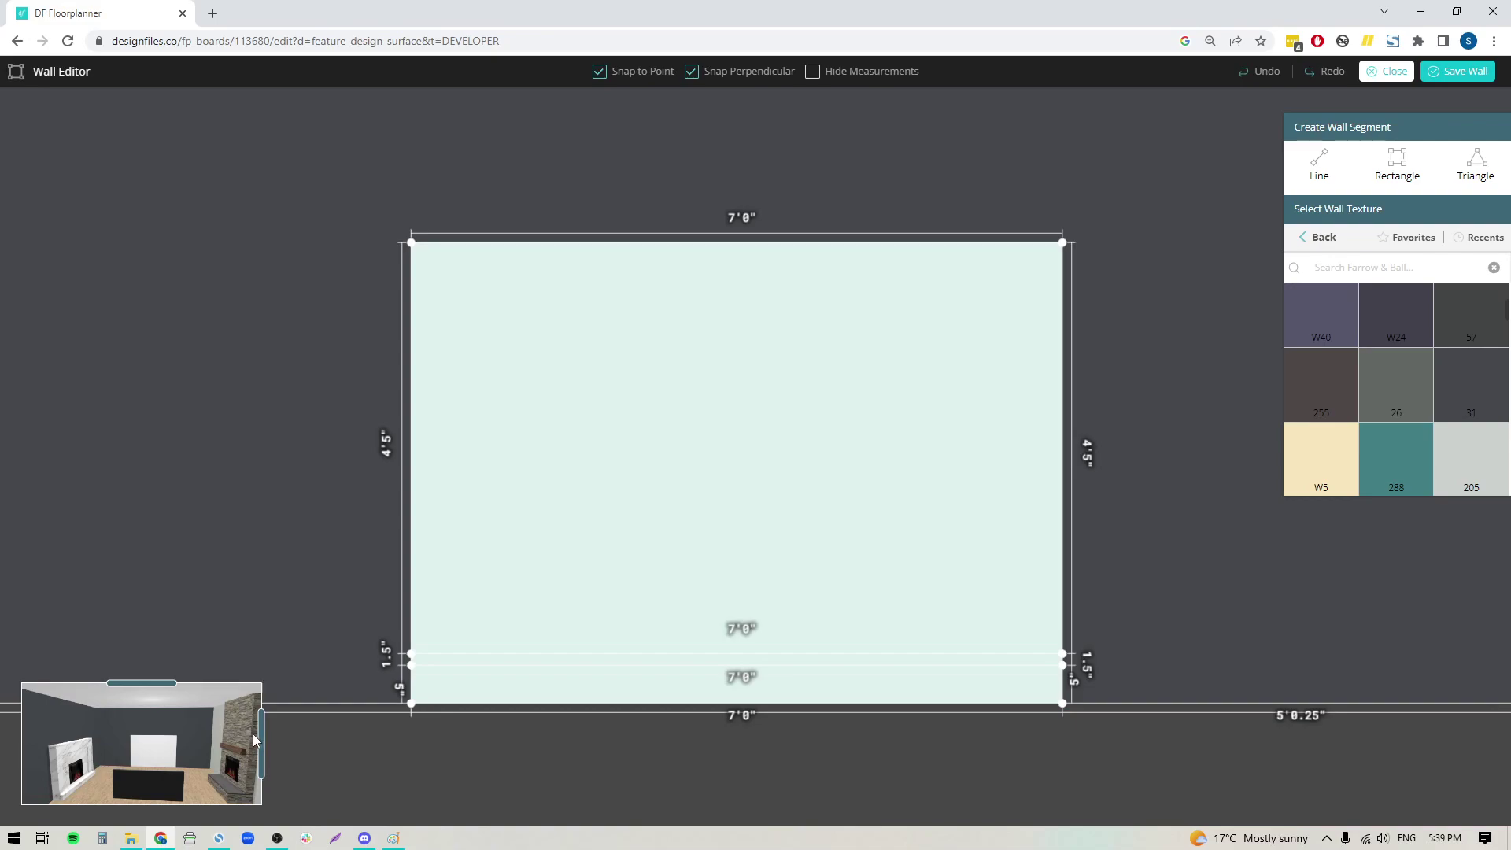
drag(264, 748, 909, 579)
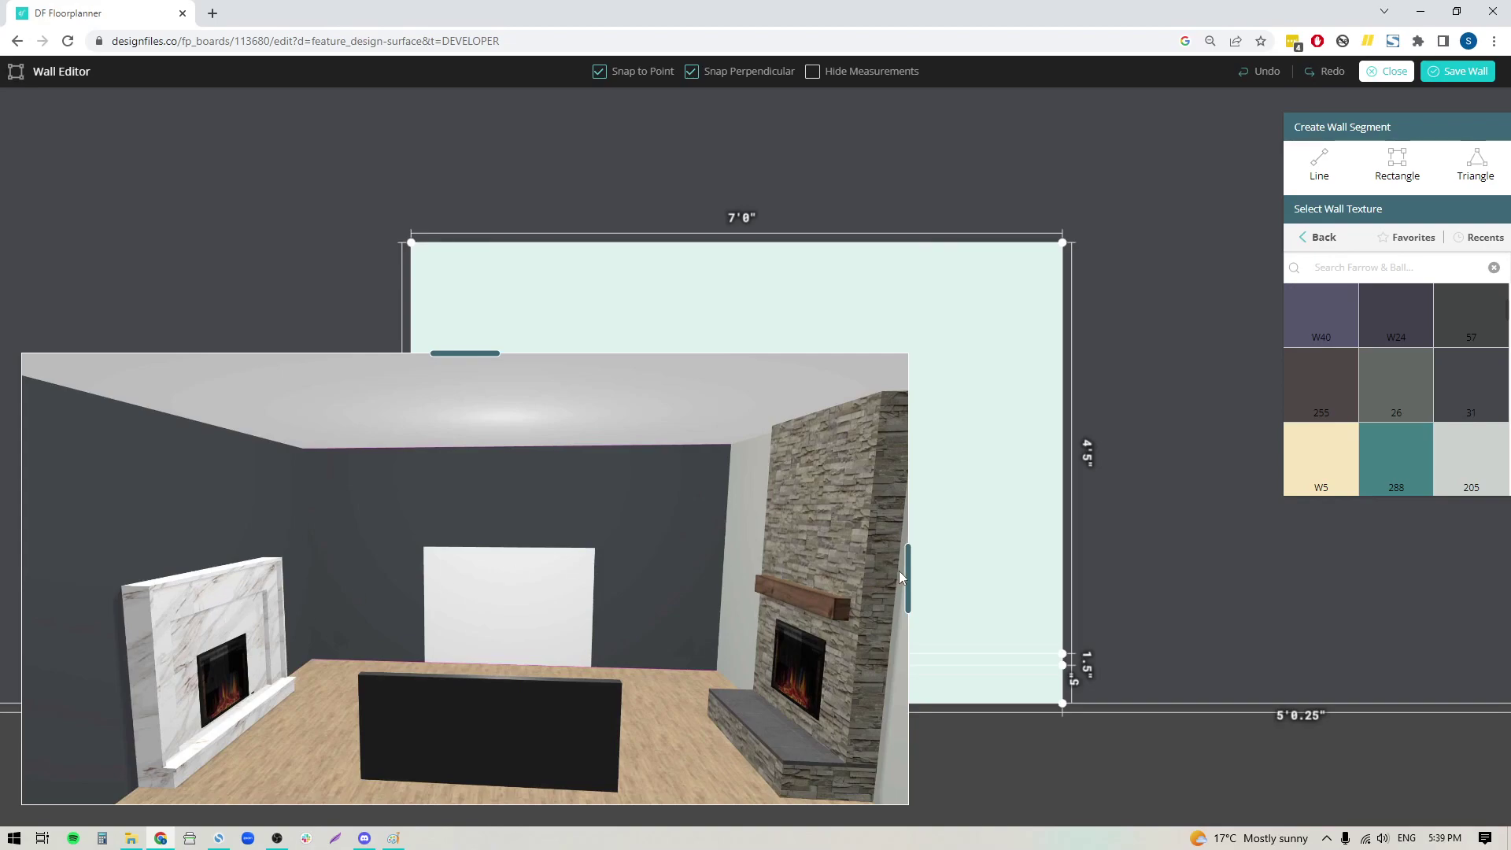
drag(911, 581, 351, 720)
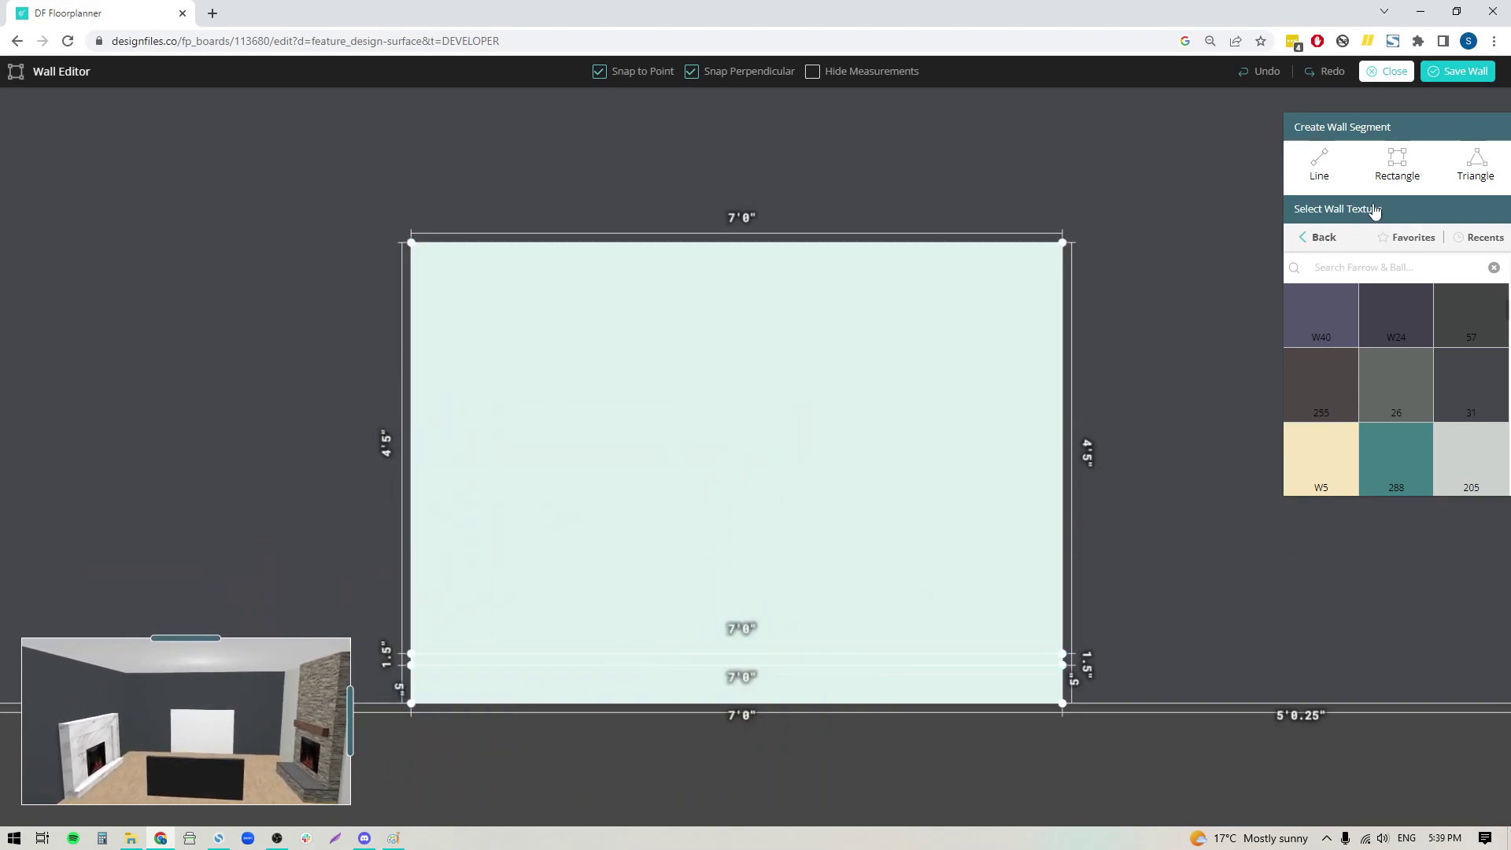
Draw an inset rectangle about 6'8.25" wide and 4'3.5" high inside the large rectangle, starting on the thin strip's top edge.
click(1397, 165)
drag(425, 652, 1047, 253)
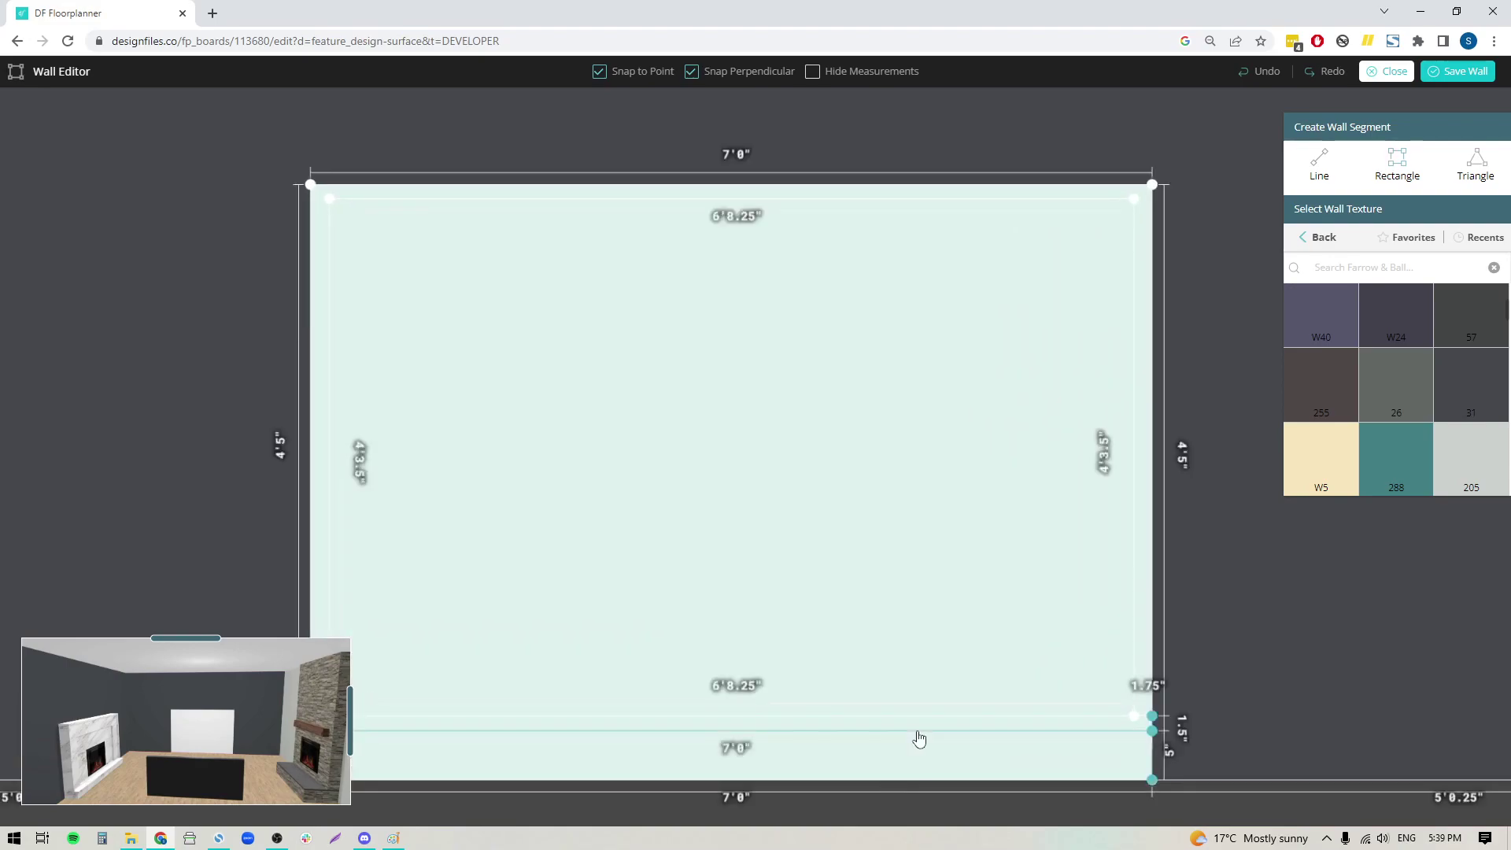
drag(916, 821, 1052, 533)
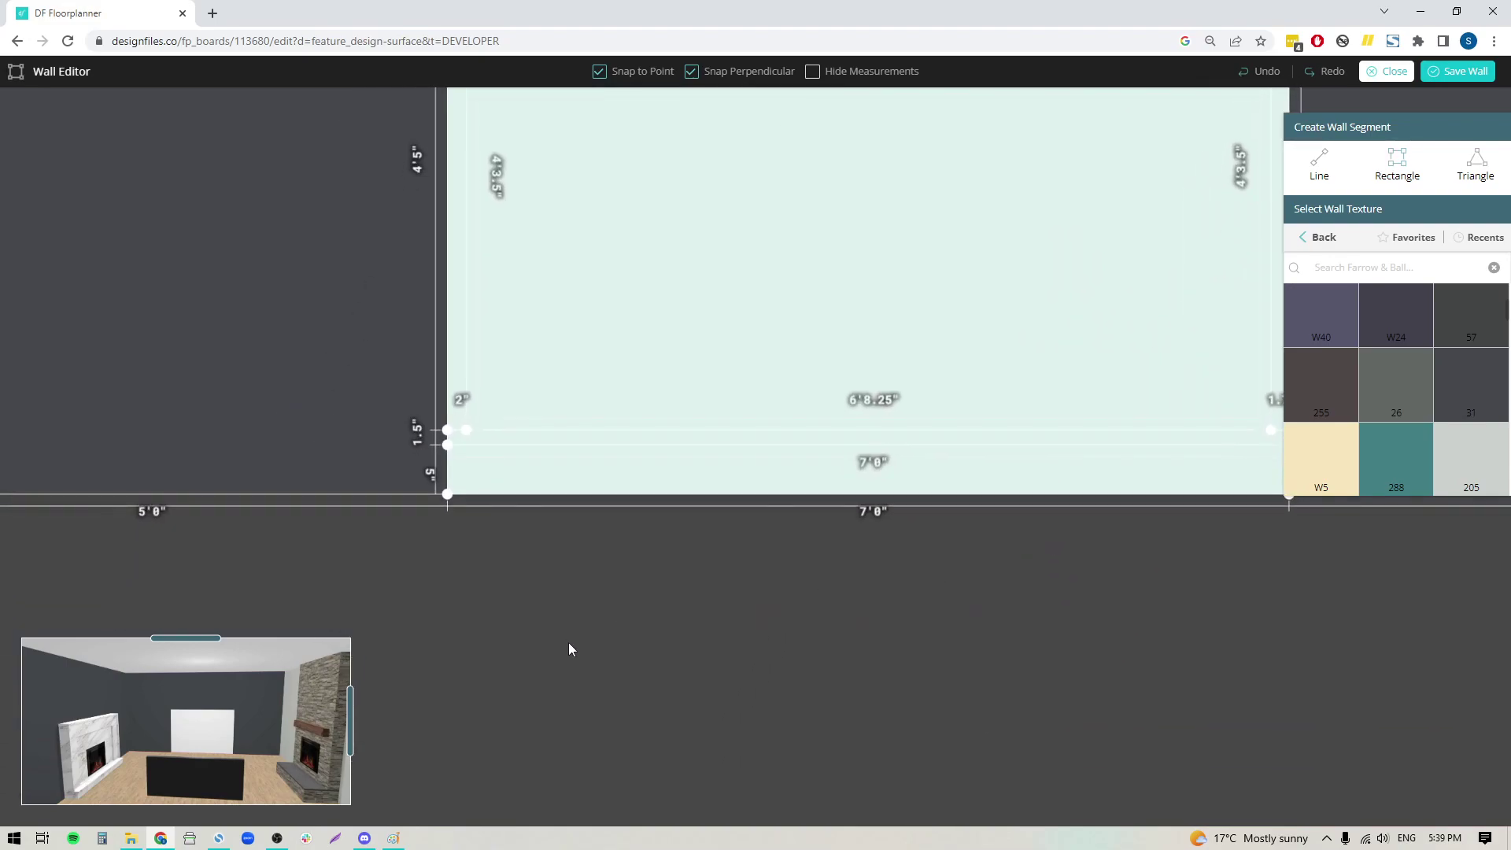
Adjust both side edges of the inset rectangle to leave 1.5" margins, making it 6'9" wide.
scroll(569, 646, up, 1)
drag(567, 658, 584, 779)
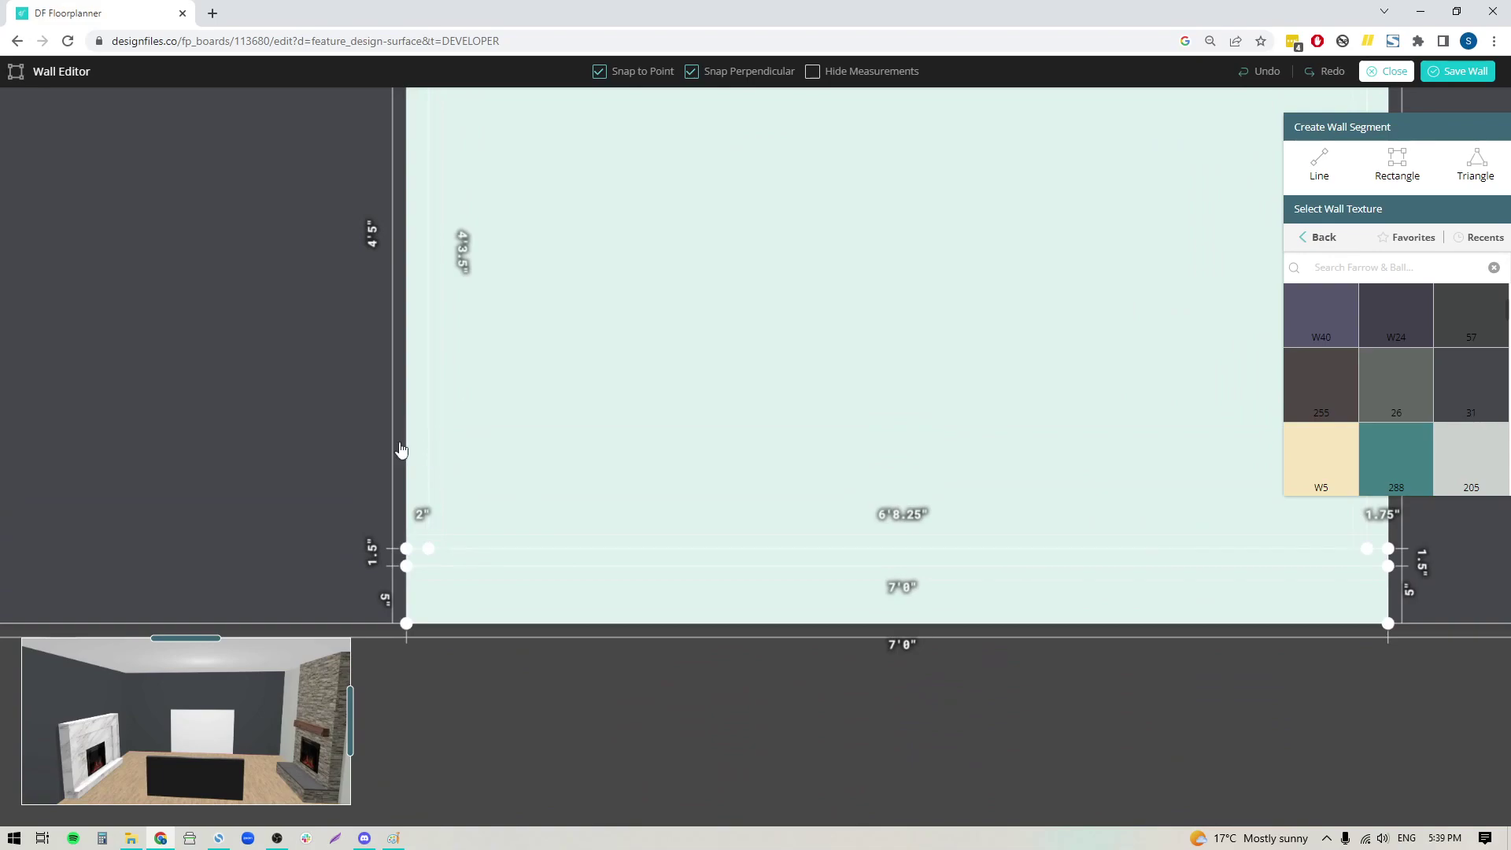
drag(429, 446, 422, 445)
drag(1007, 730, 789, 742)
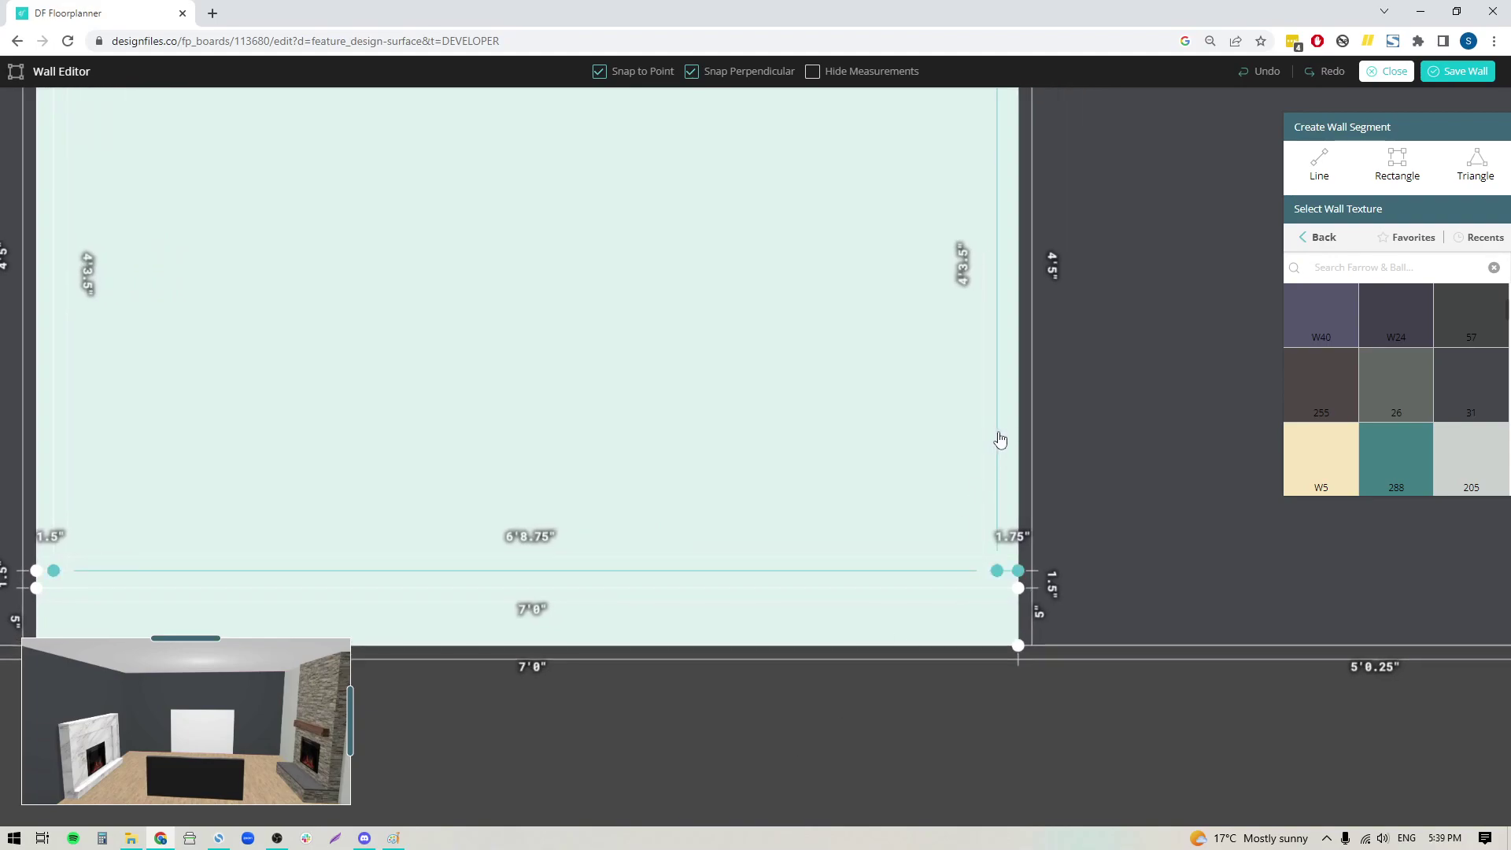
drag(998, 440, 1000, 432)
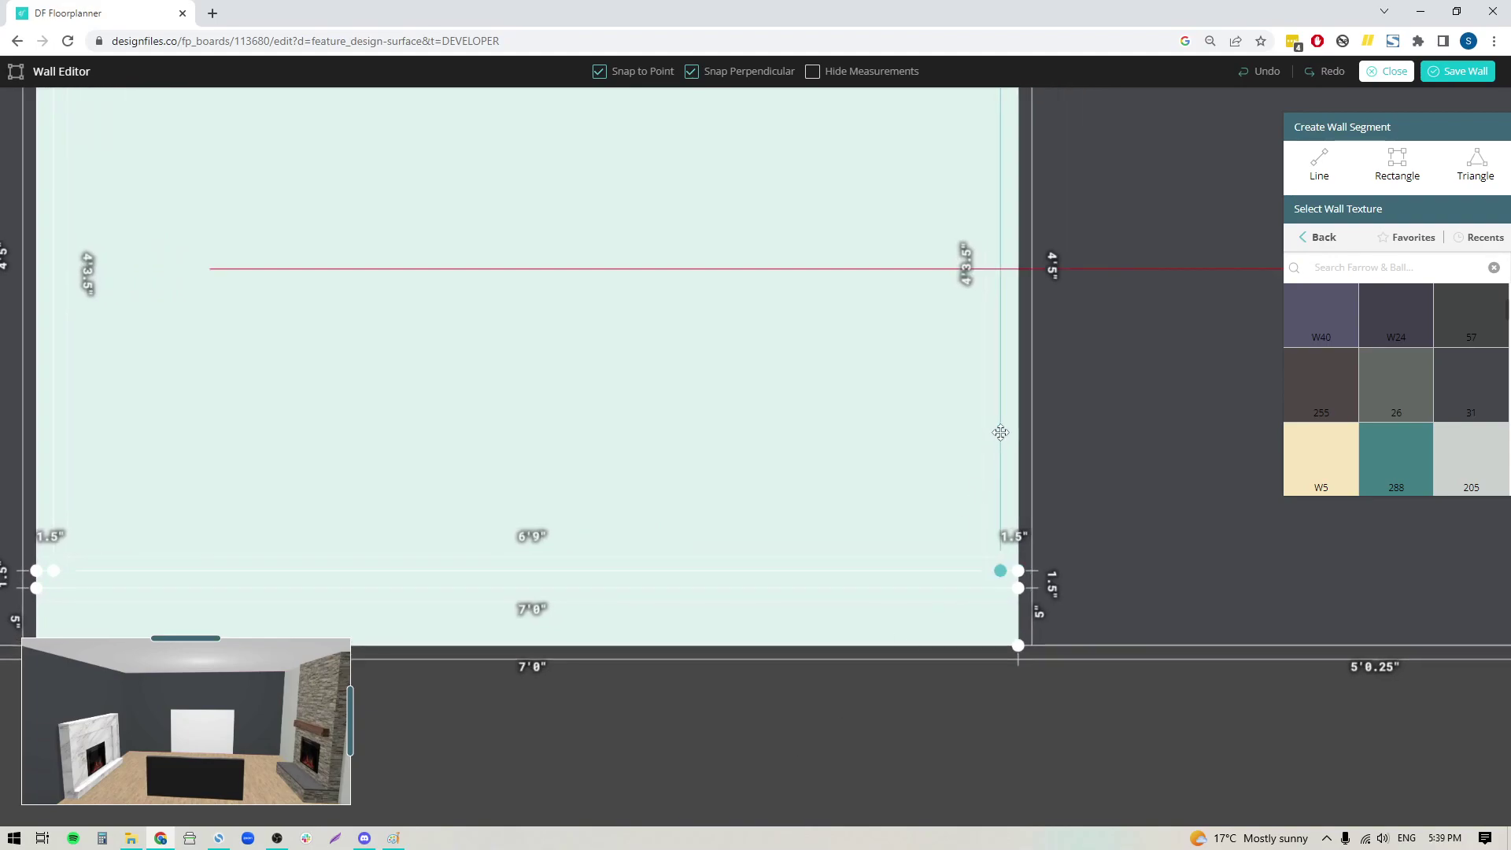
Draw a smaller rectangle about 5'3.25" wide and 3'5.75" high within the inset, resting on the thin strip's top edge.
drag(1144, 229, 1176, 528)
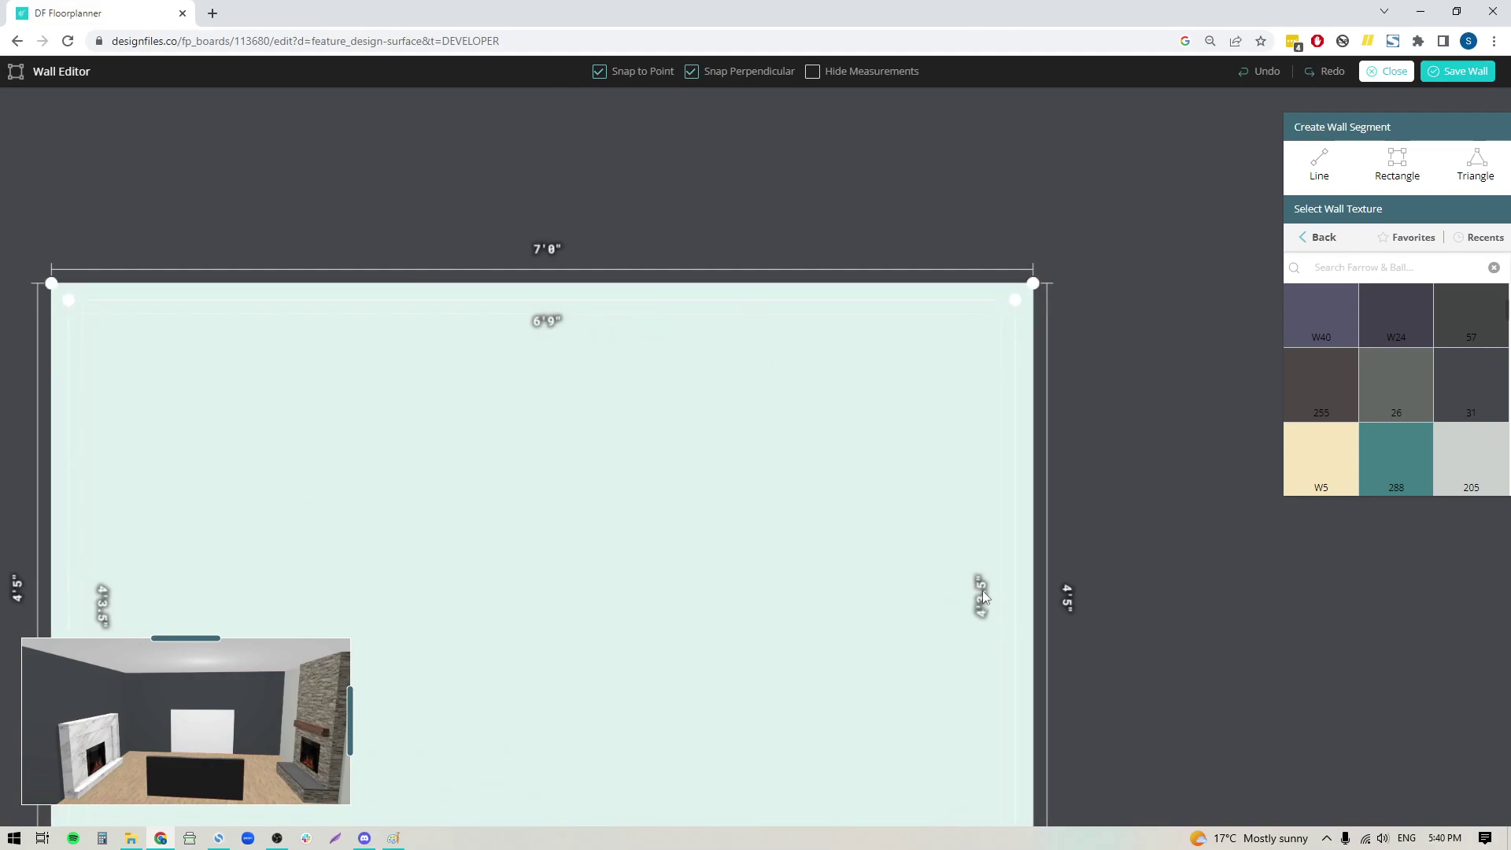
drag(1080, 664, 1198, 466)
scroll(927, 488, down, 1)
drag(1168, 625, 1214, 575)
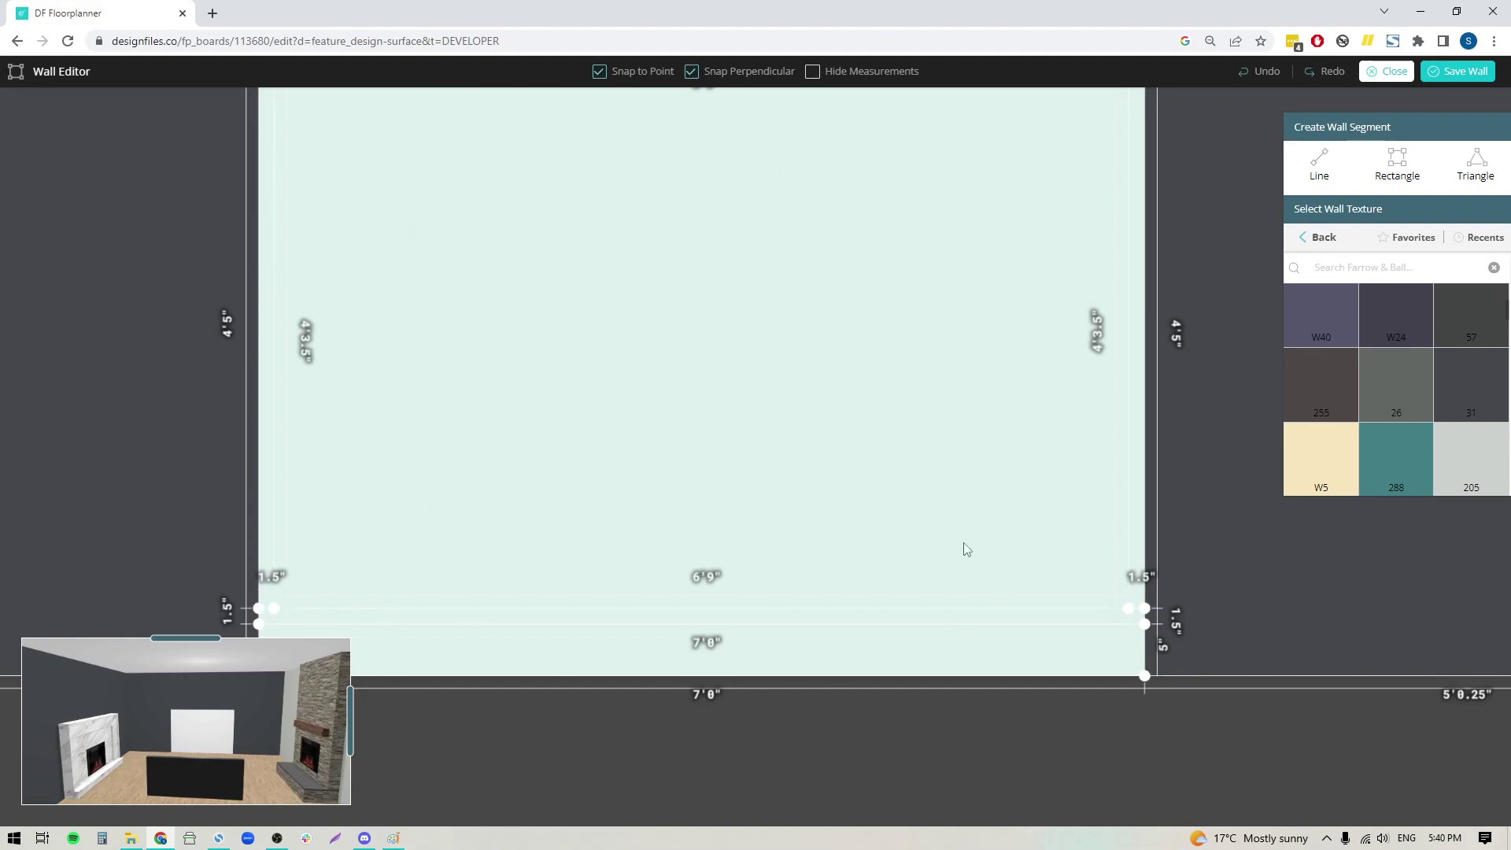
click(1399, 163)
drag(1032, 606, 367, 167)
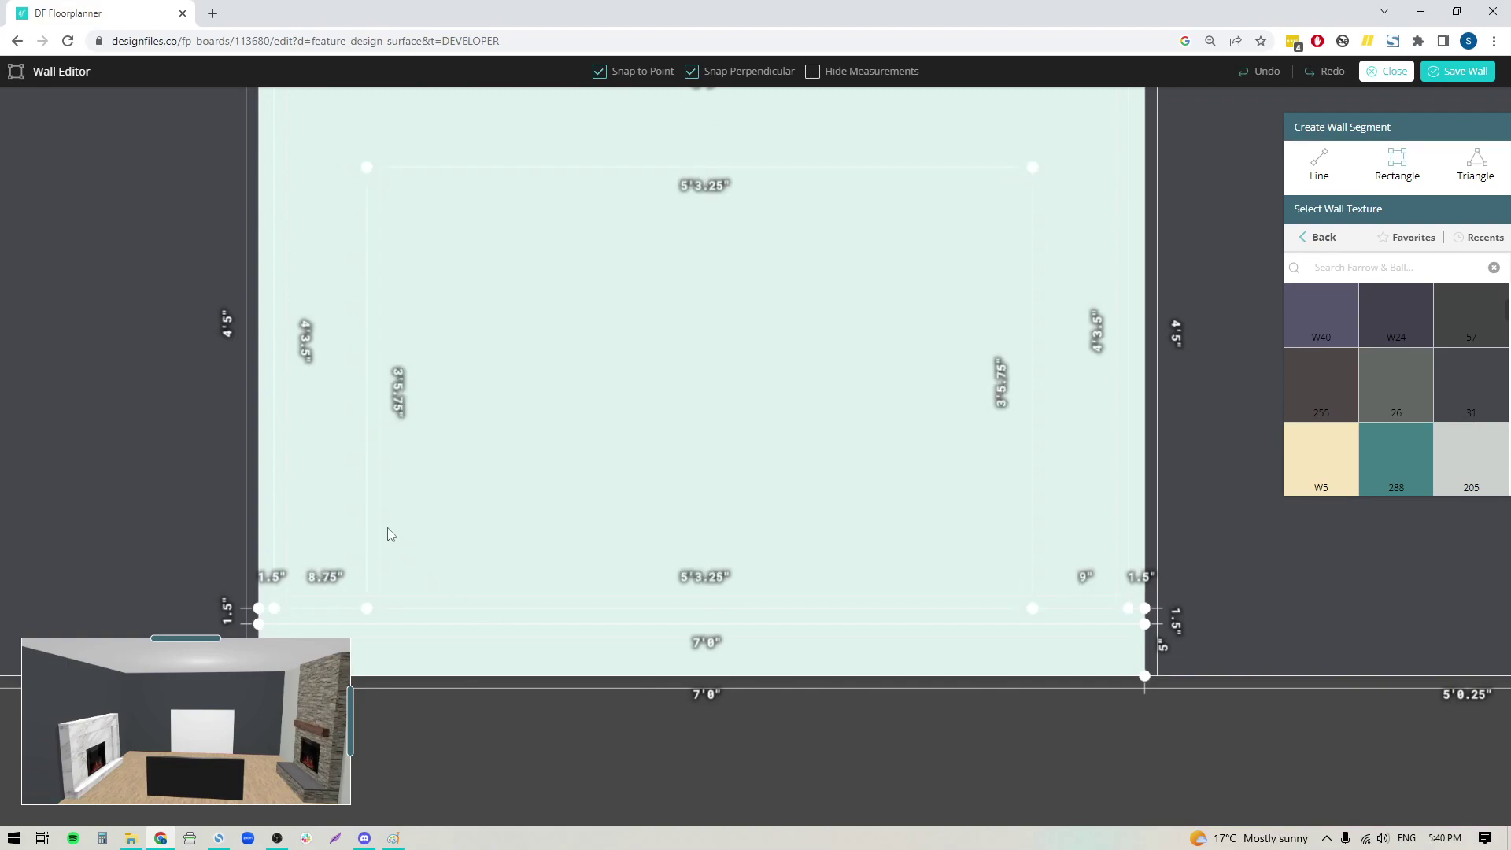
Adjust the innermost rectangle to 5'1" wide with 10" side margins and reduce its height to 3'5.5".
scroll(477, 775, up, 2)
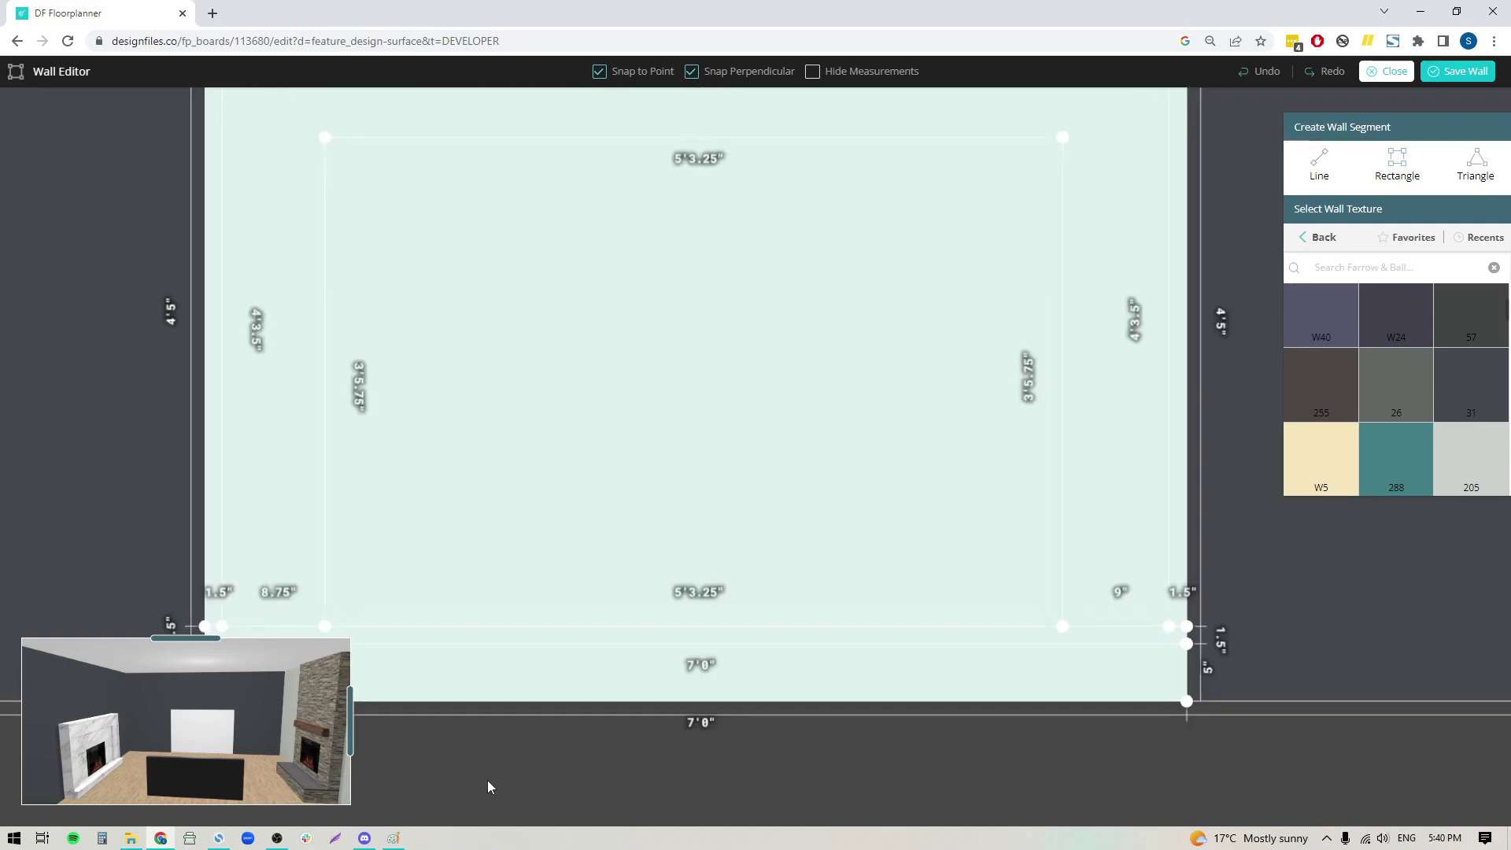
drag(507, 445, 520, 441)
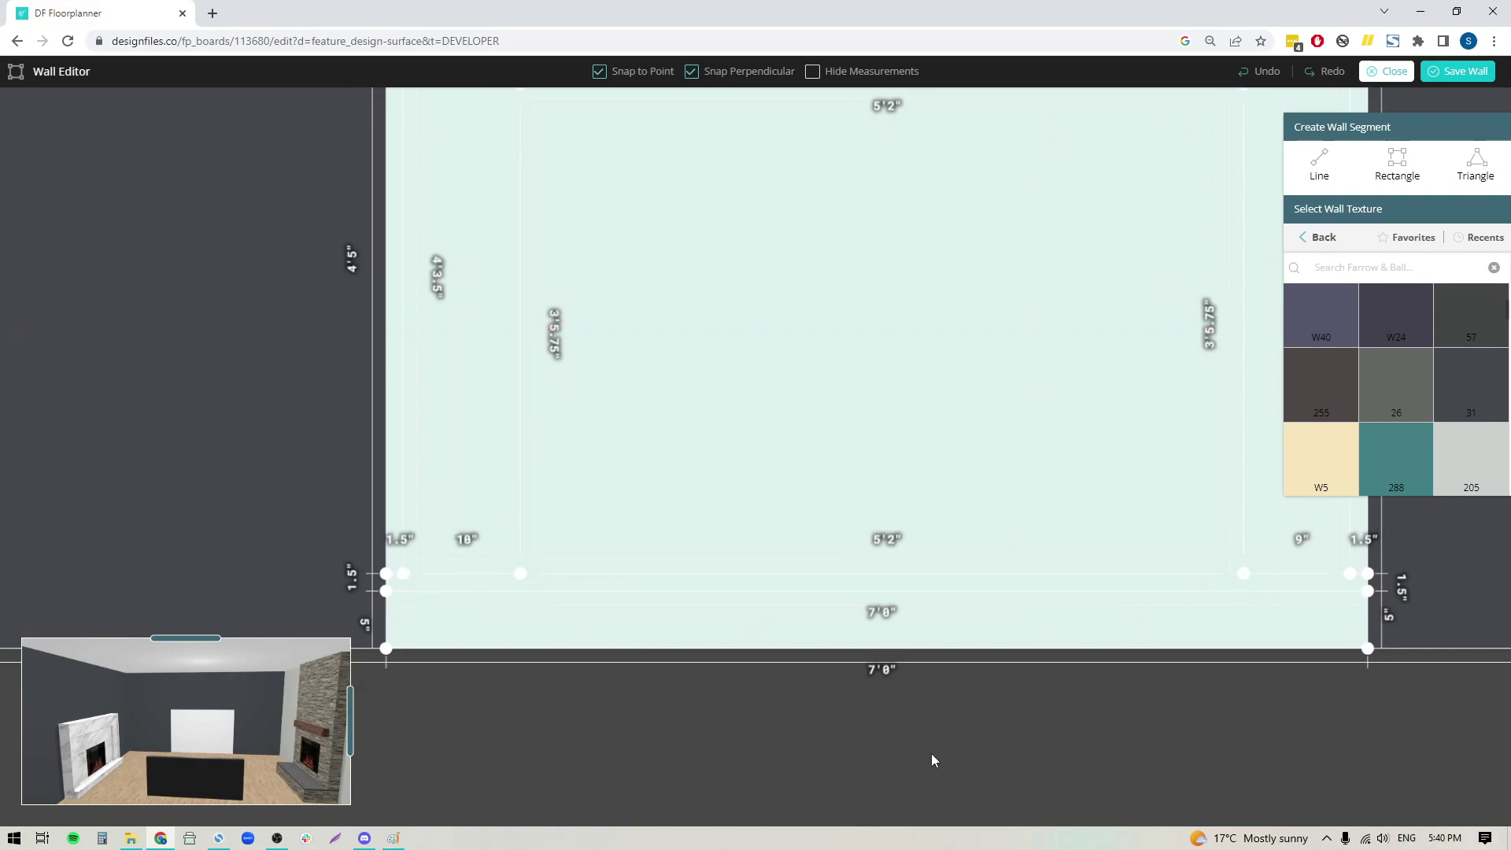
scroll(877, 753, right, 4)
drag(962, 381, 948, 381)
scroll(1181, 371, up, 4)
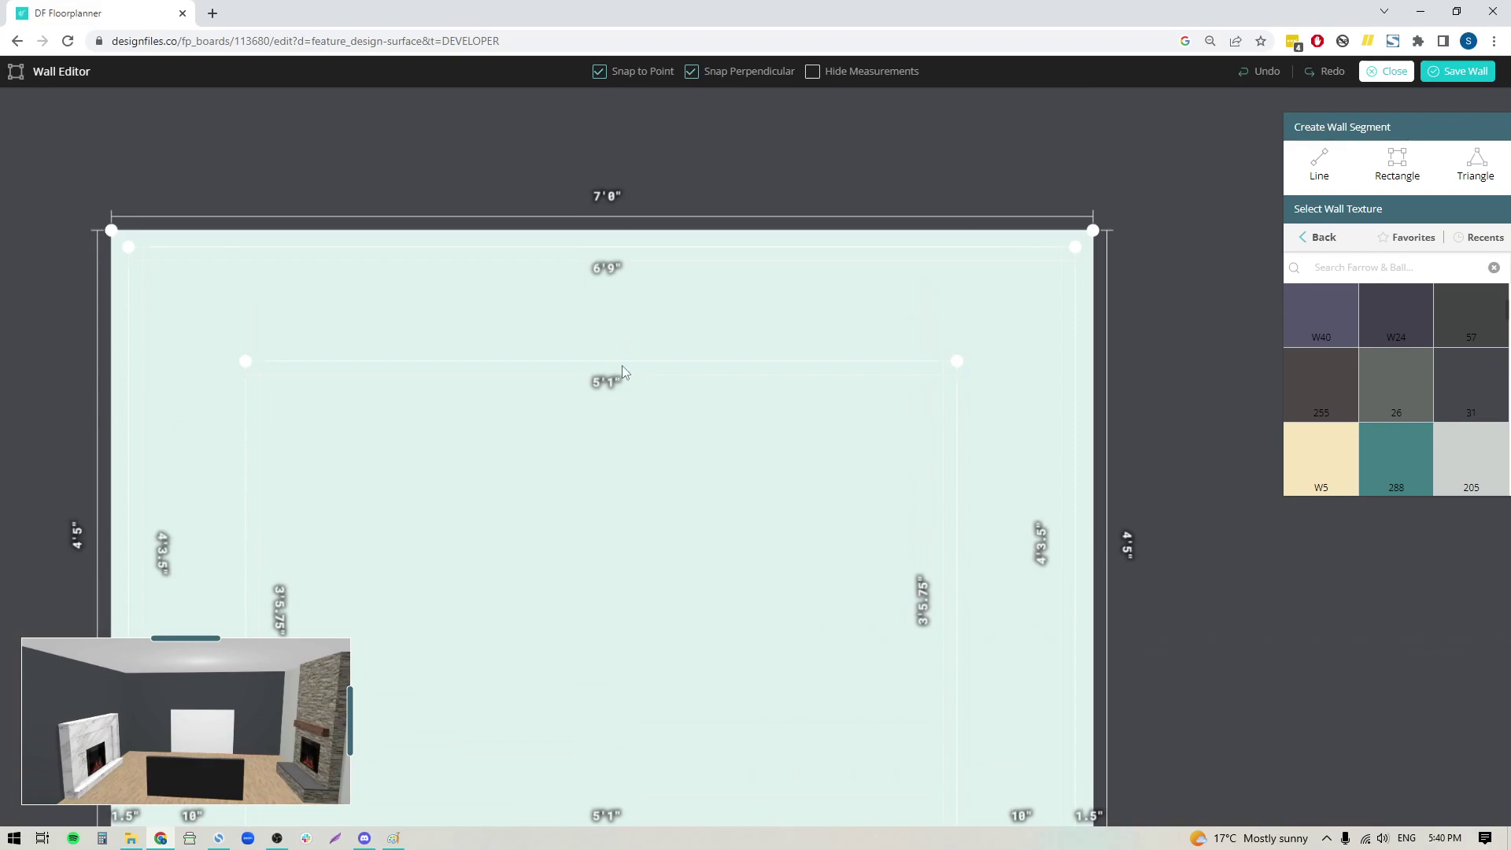
drag(618, 364, 622, 364)
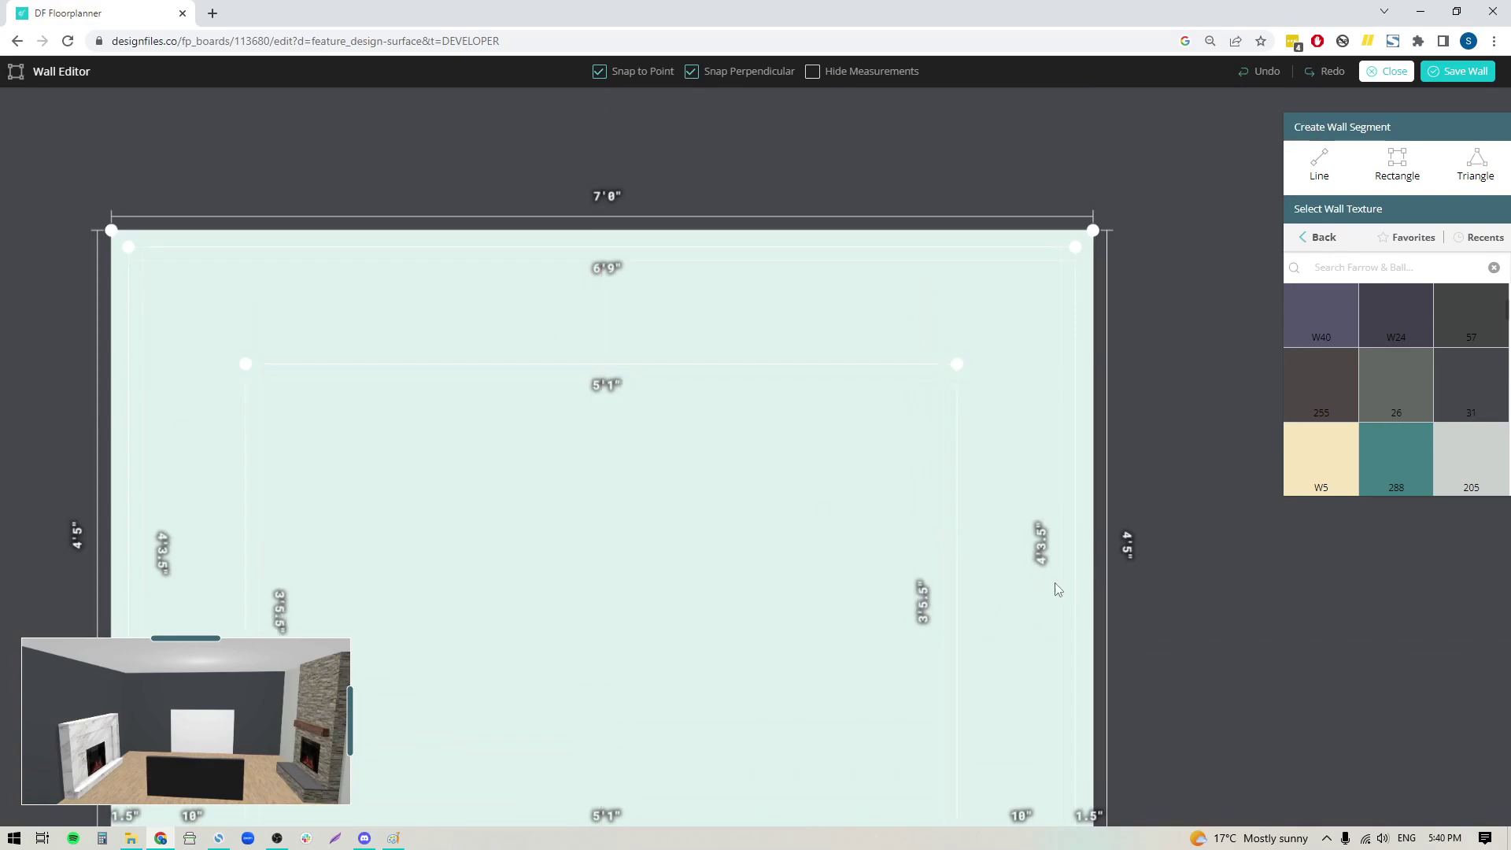
mouse_move(1203, 697)
mouse_down()
mouse_move(1173, 490)
mouse_move(1225, 574)
mouse_move(1210, 580)
mouse_up()
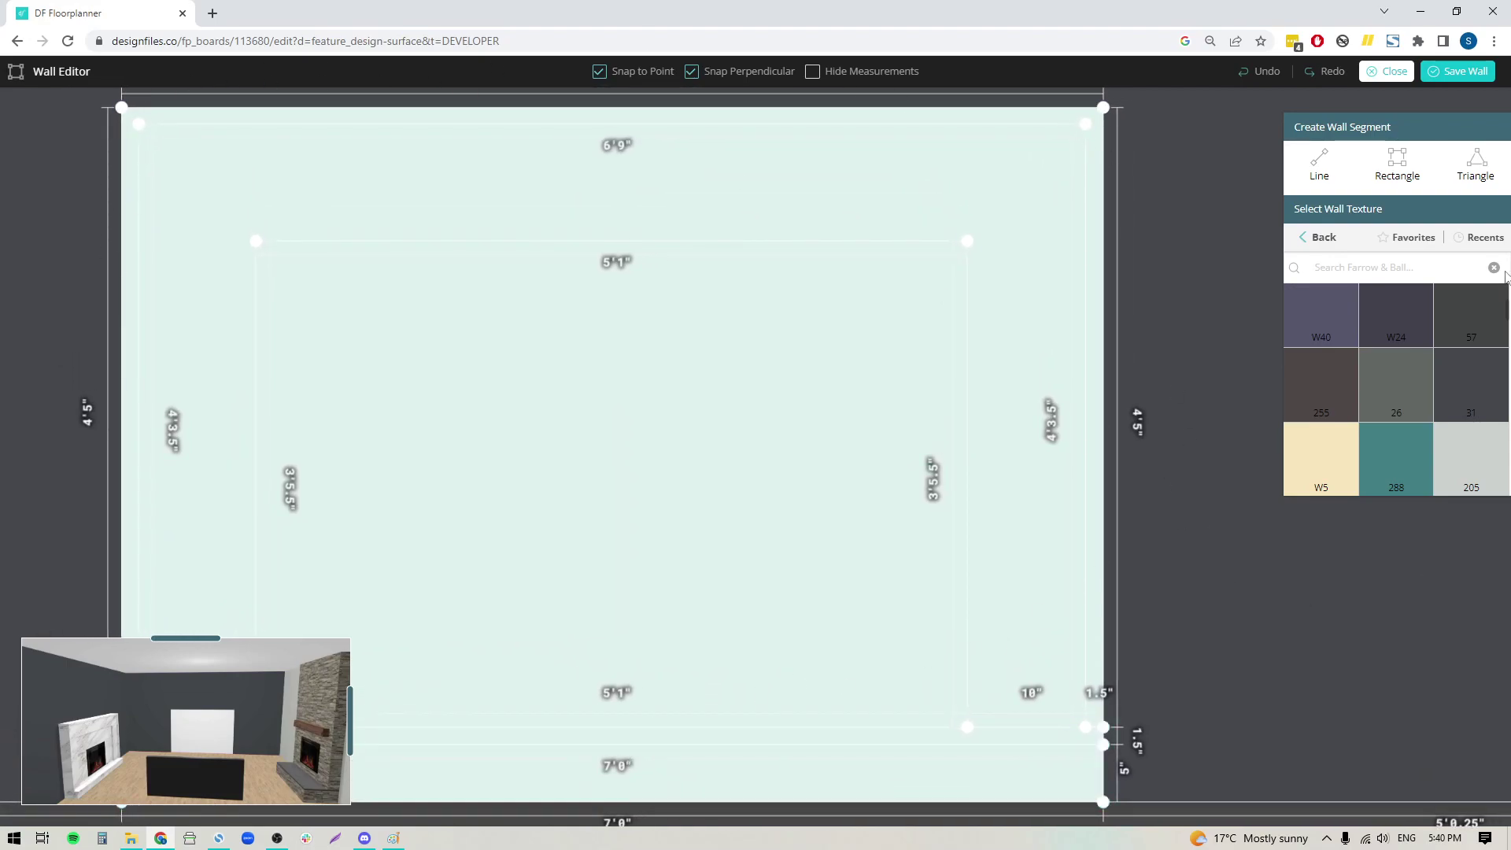
Apply the Corinto marble effect slab texture from the white marble slabs to the surround's 1.5" outer frame.
click(1321, 238)
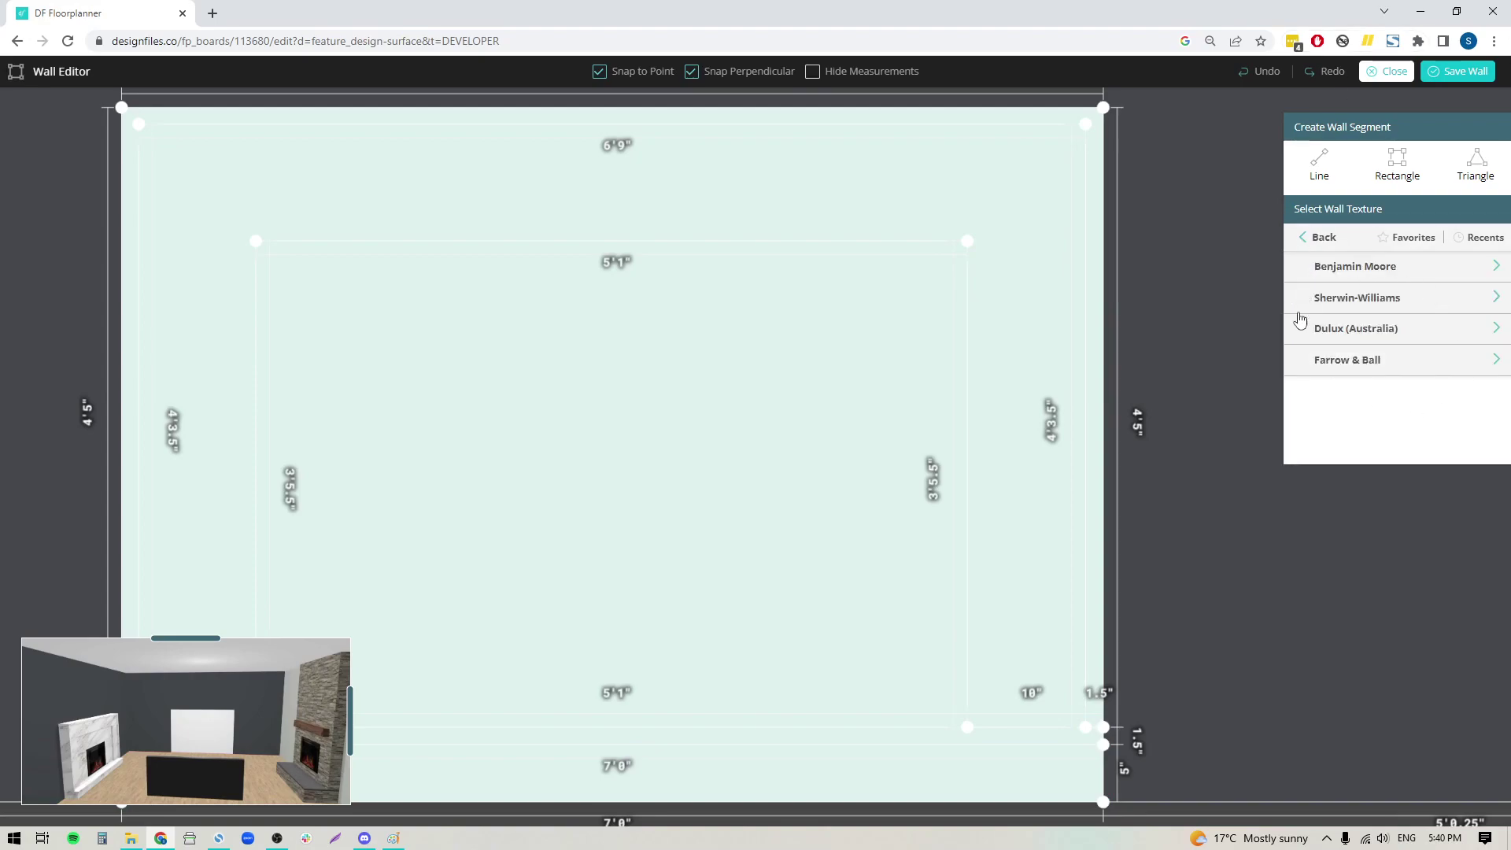
click(1331, 237)
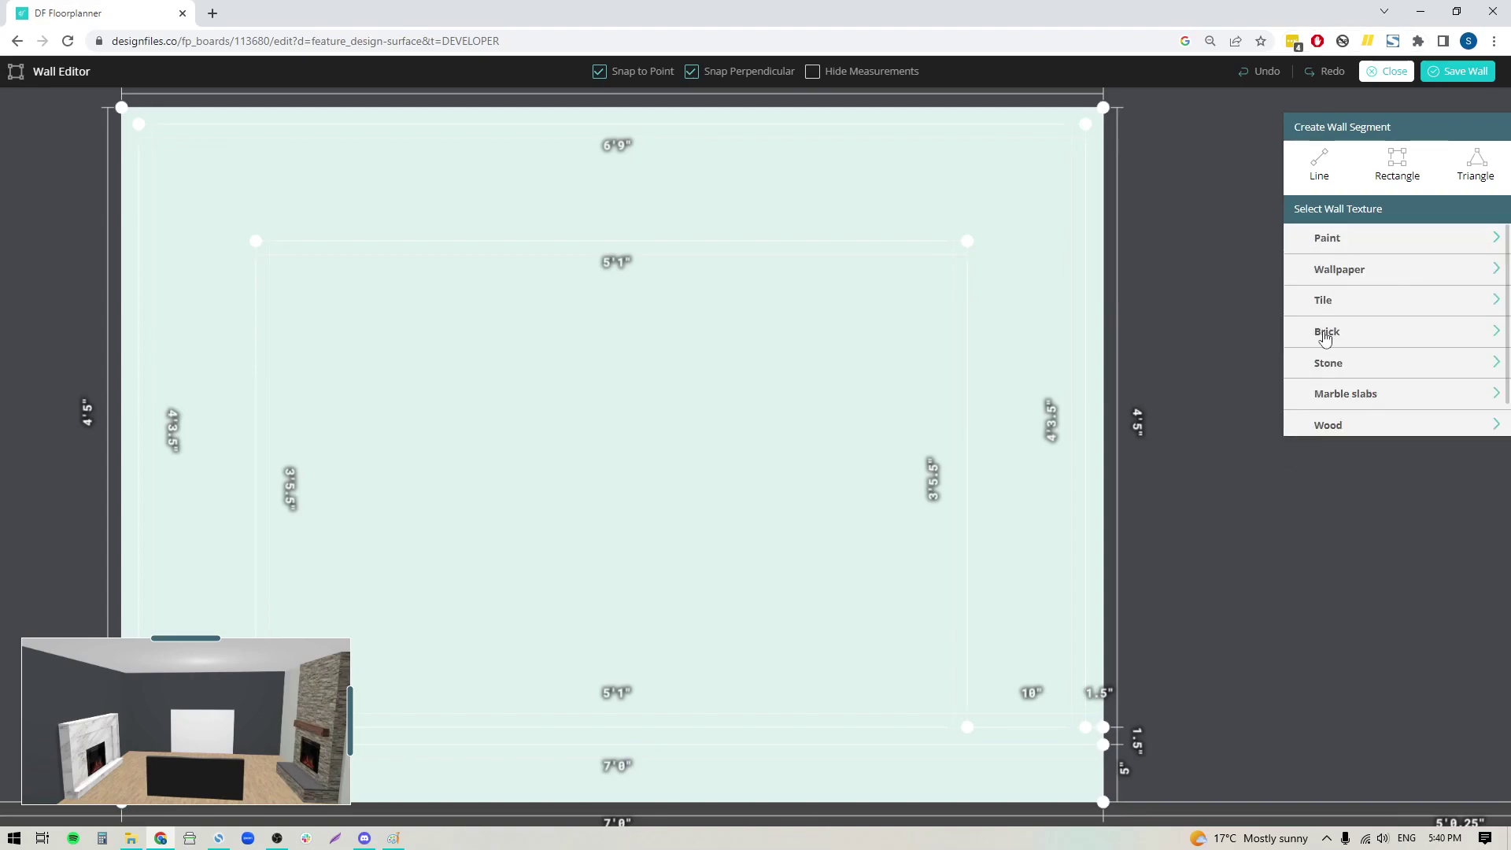
click(1343, 395)
click(1387, 276)
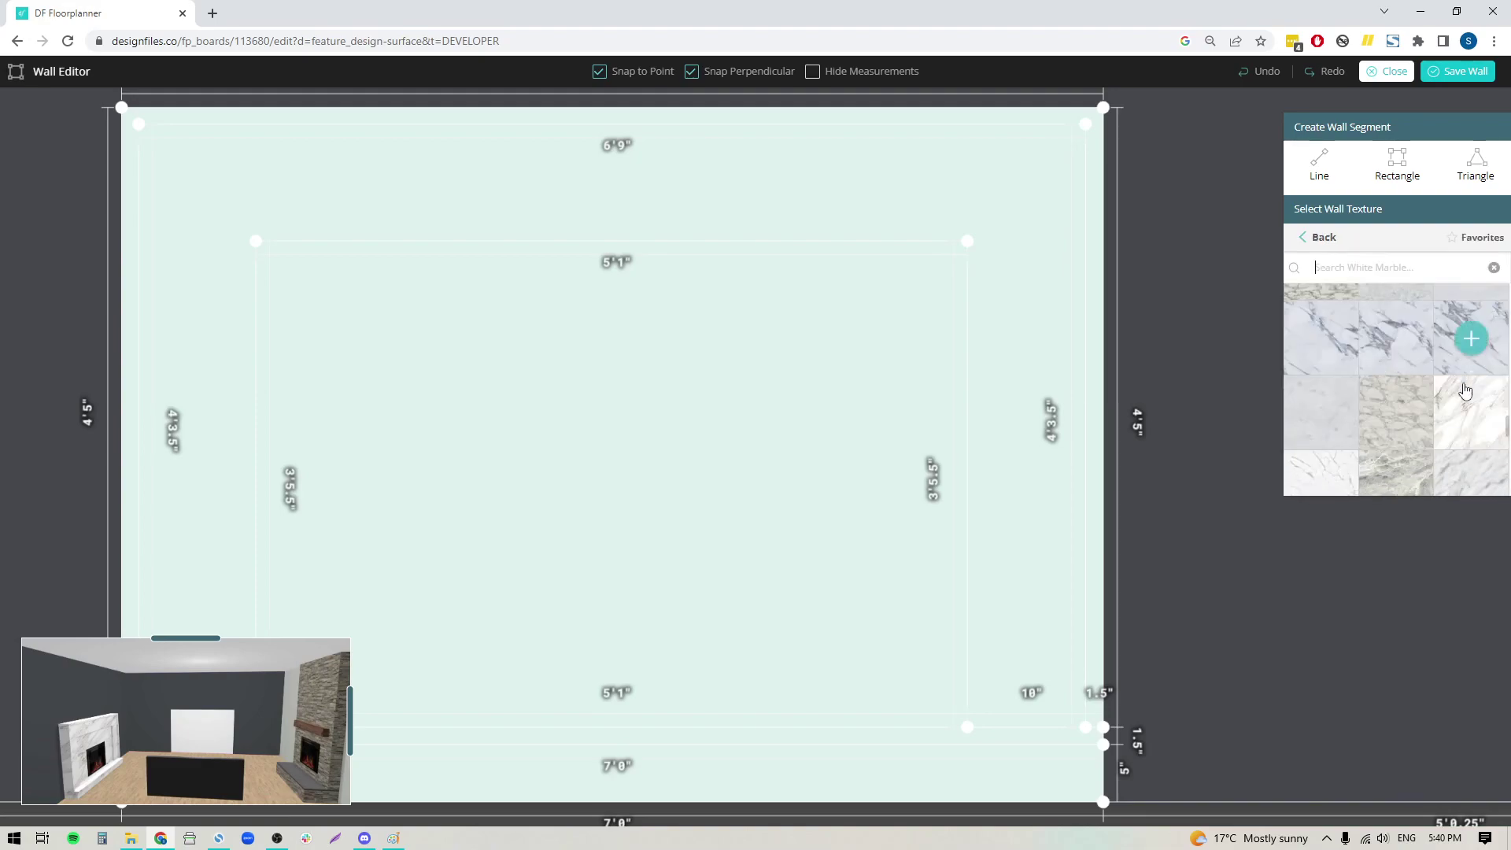
scroll(1461, 394, down, 5)
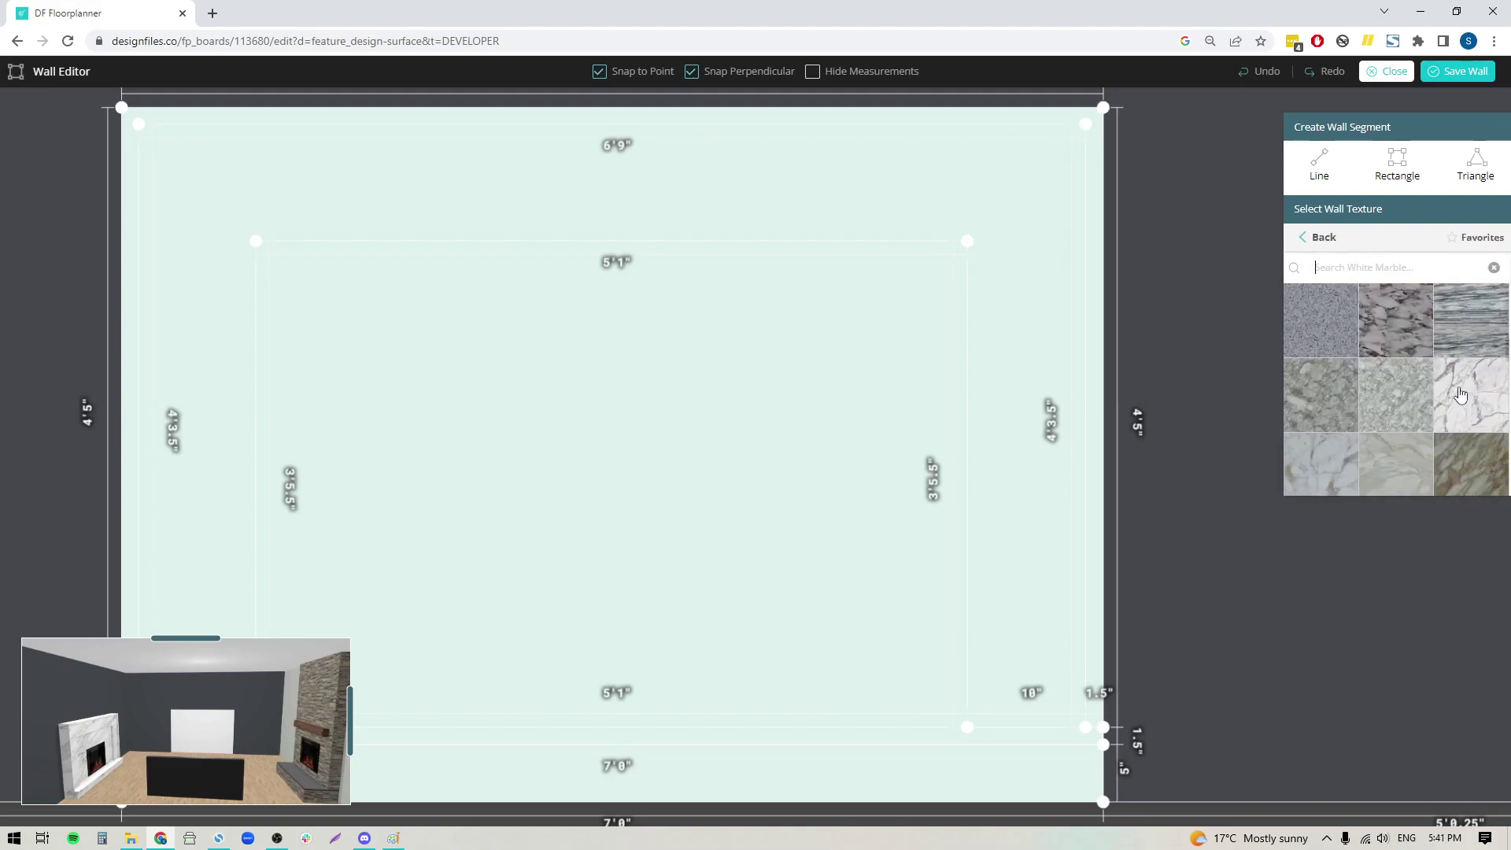
scroll(1460, 396, down, 2)
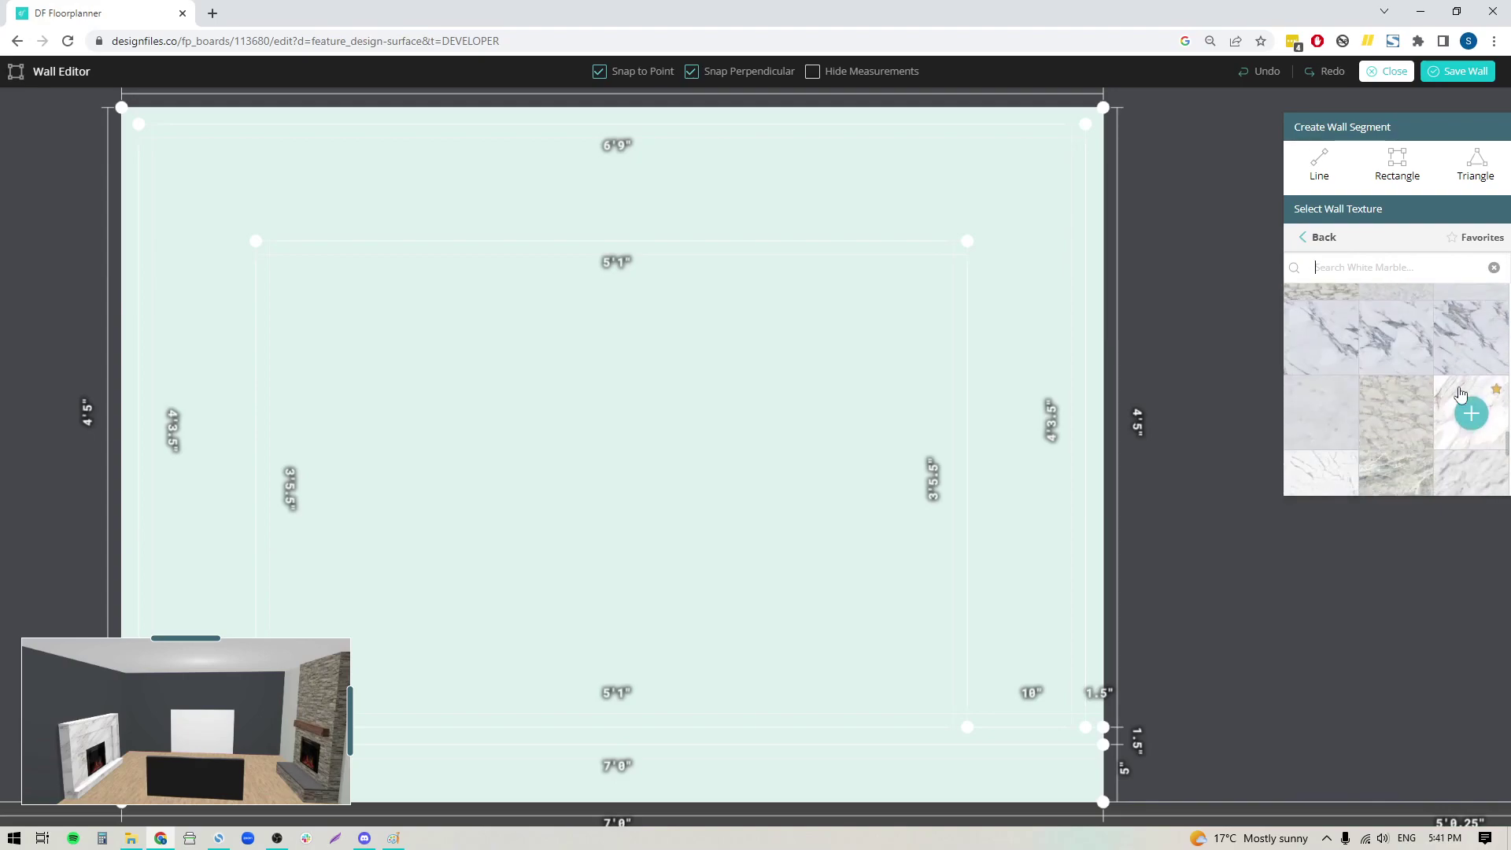
click(794, 114)
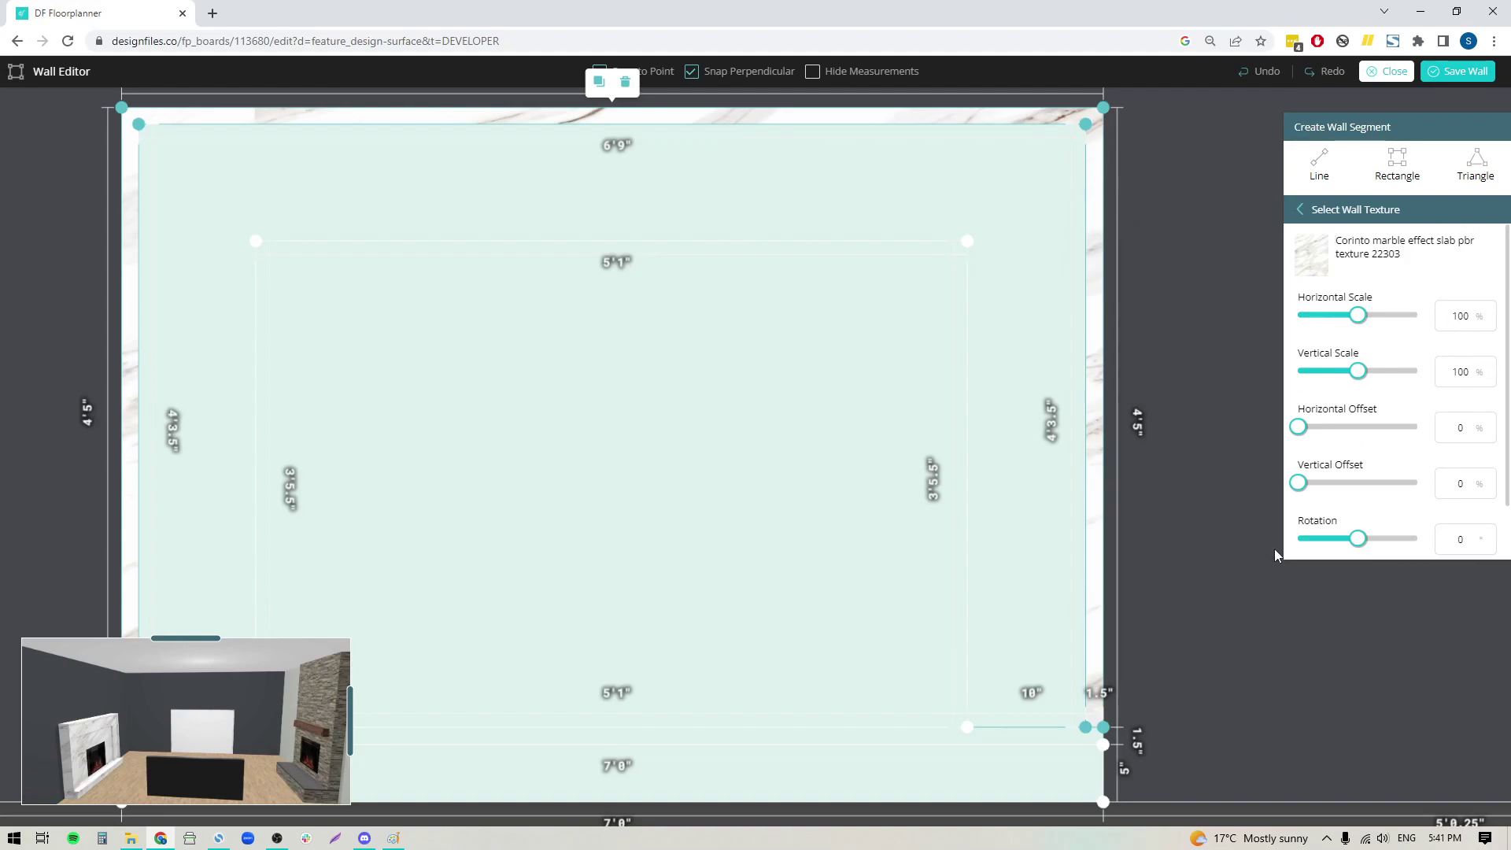
Set the outer frame's extrusion to 8 in.
scroll(1396, 242, down, 2)
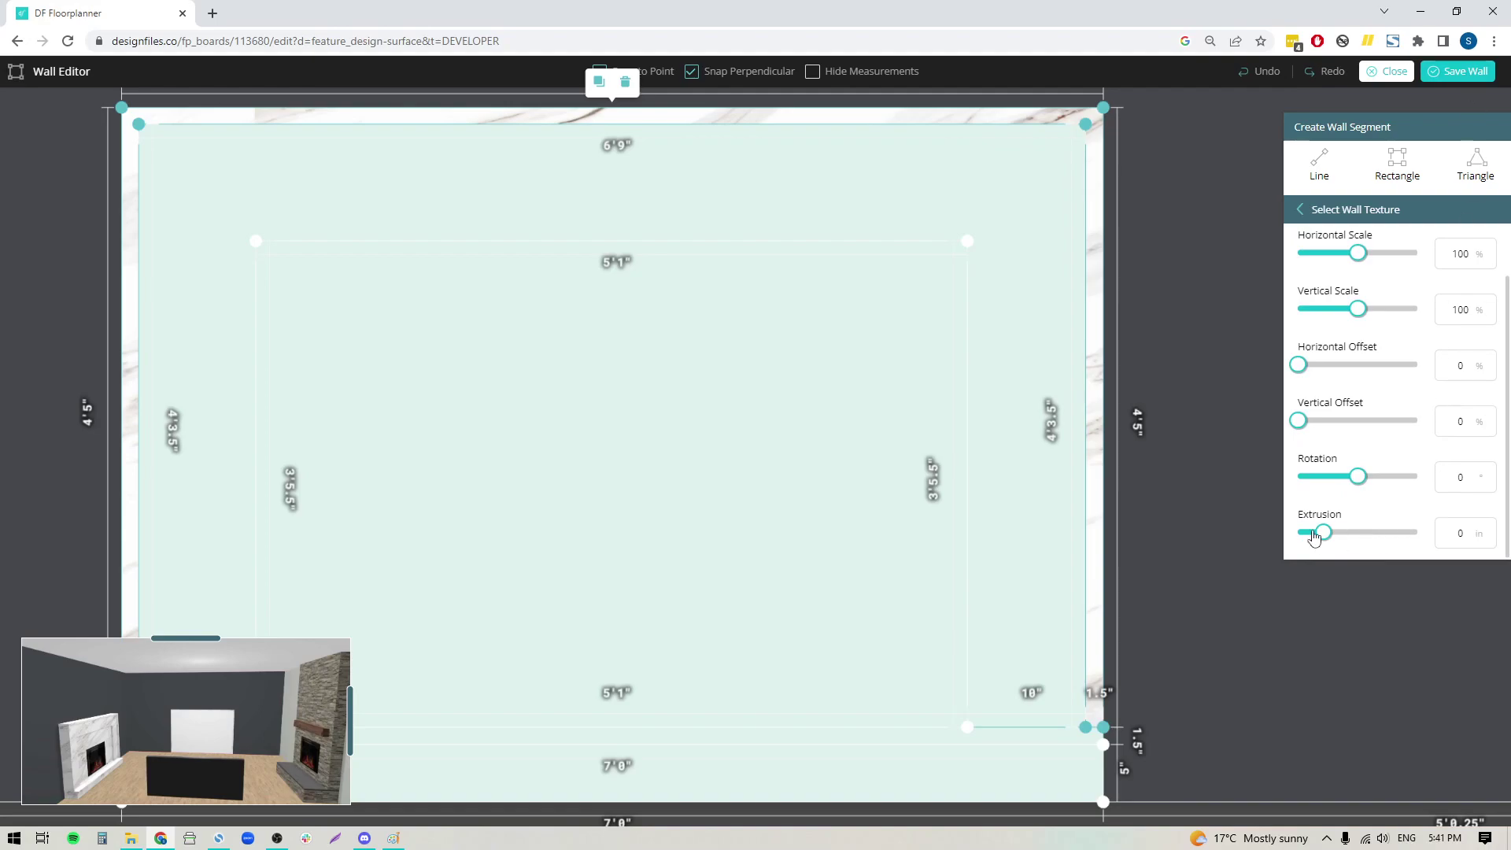
double_click(1448, 532)
text(8)
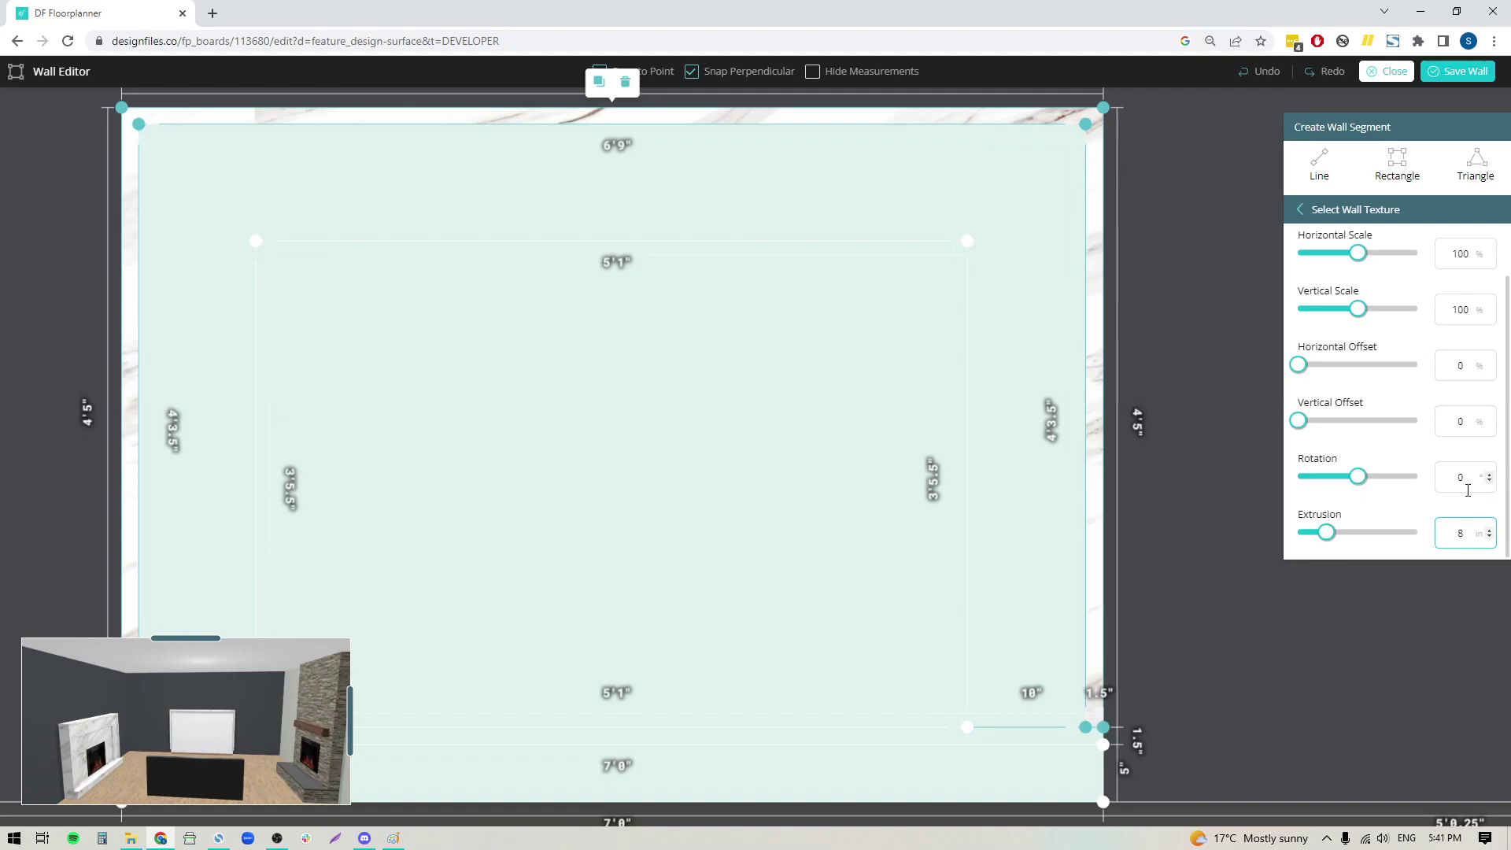
Apply the same Corinto marble texture to the 10" middle frame and set its extrusion to 6 in.
click(1029, 266)
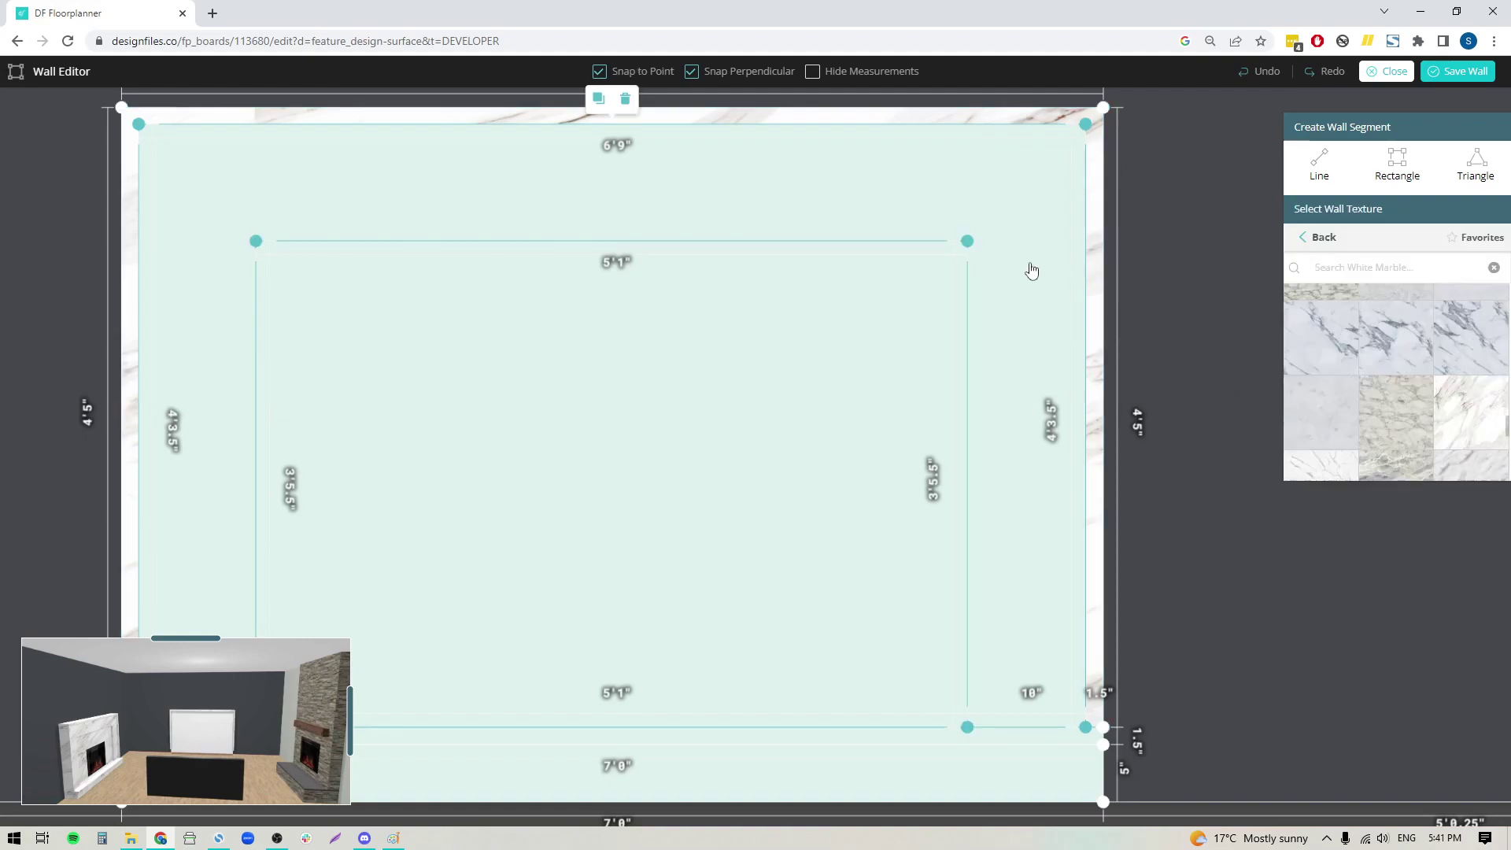
click(1472, 414)
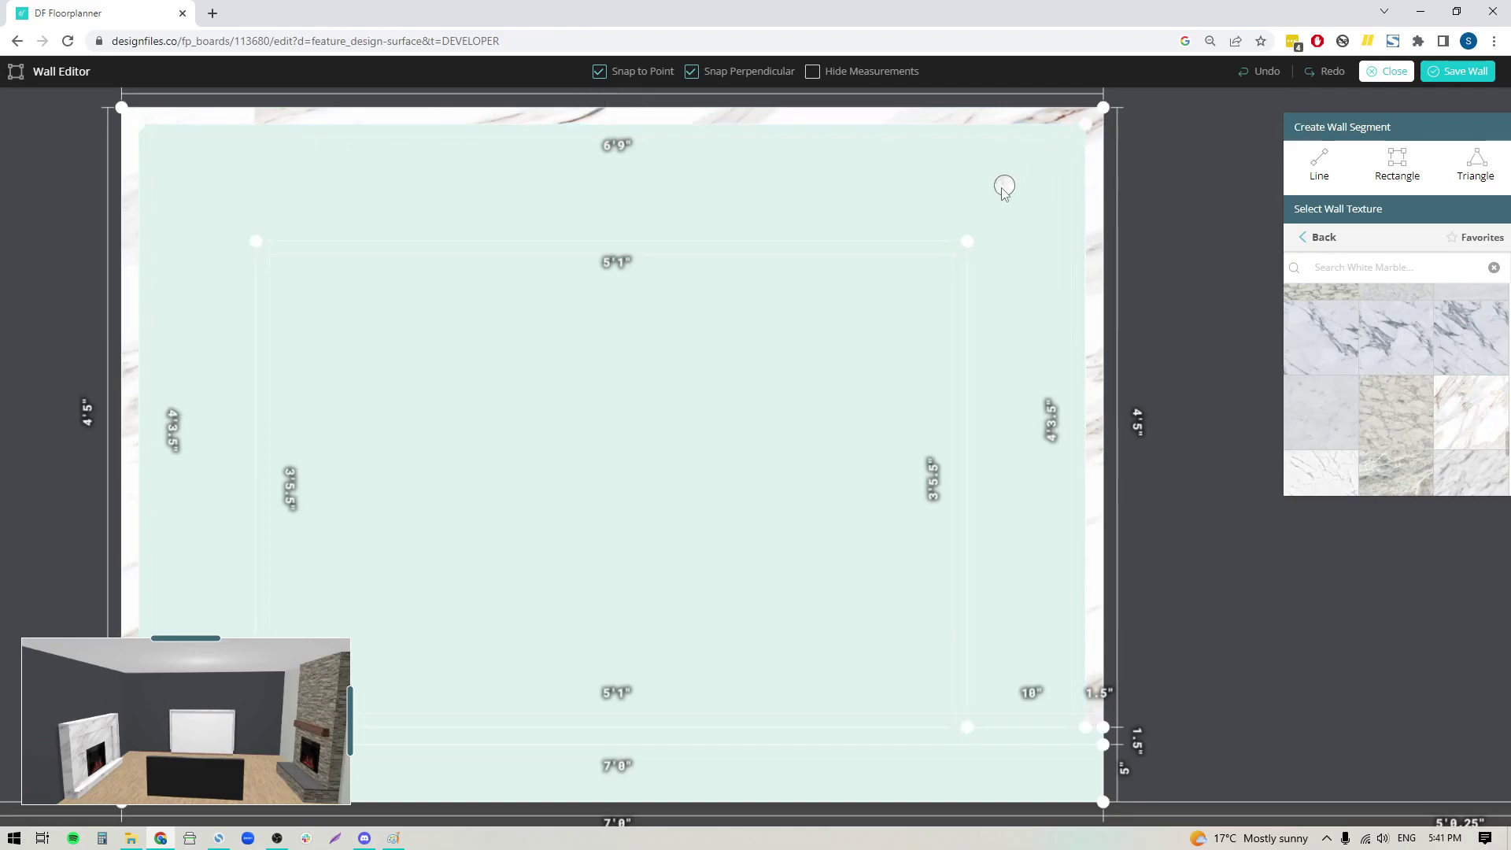
scroll(1506, 423, down, 1)
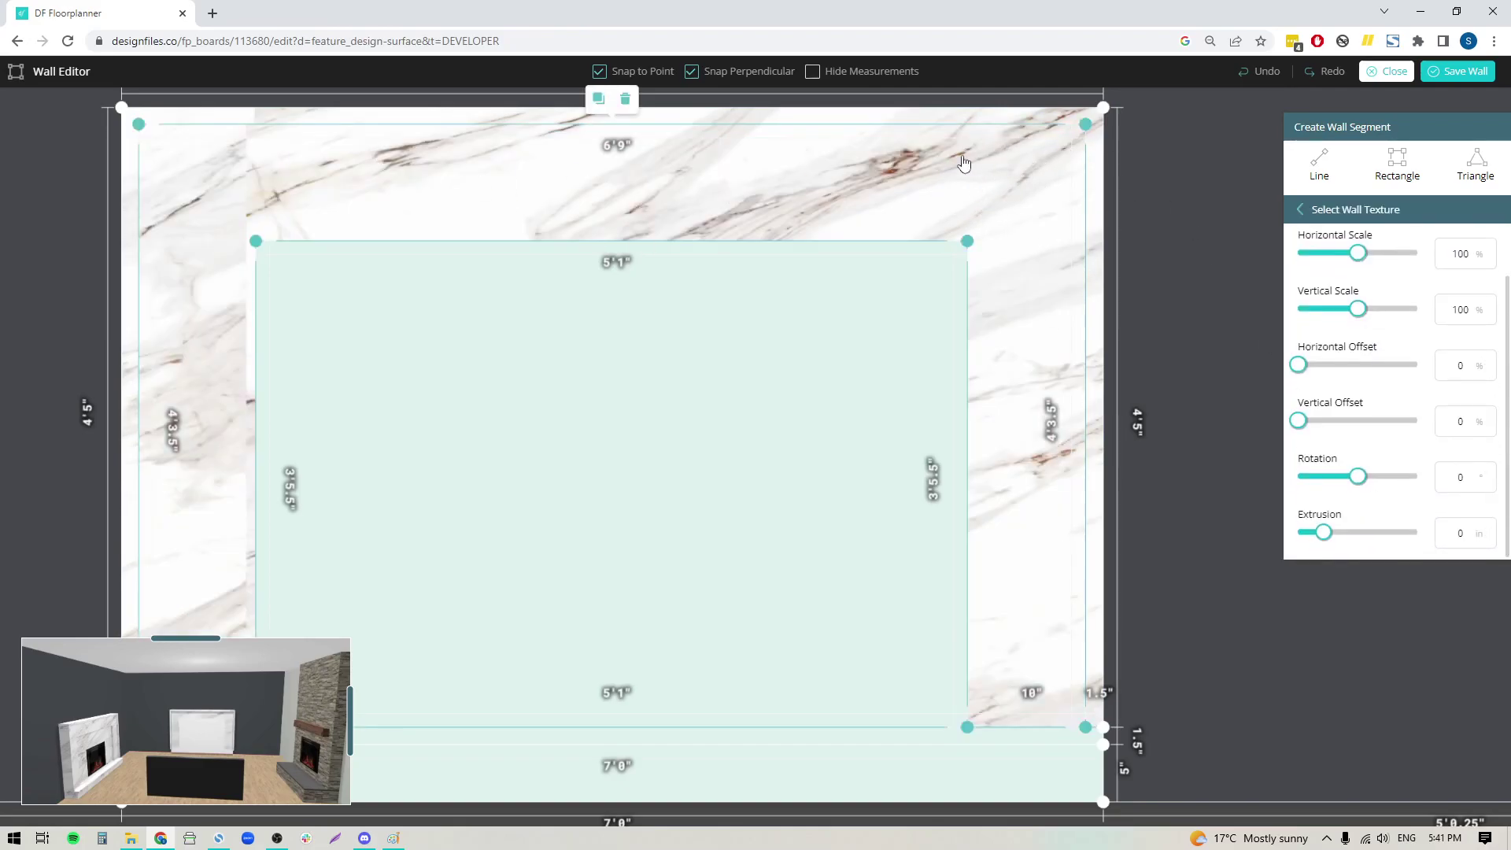
click(1471, 533)
text(6)
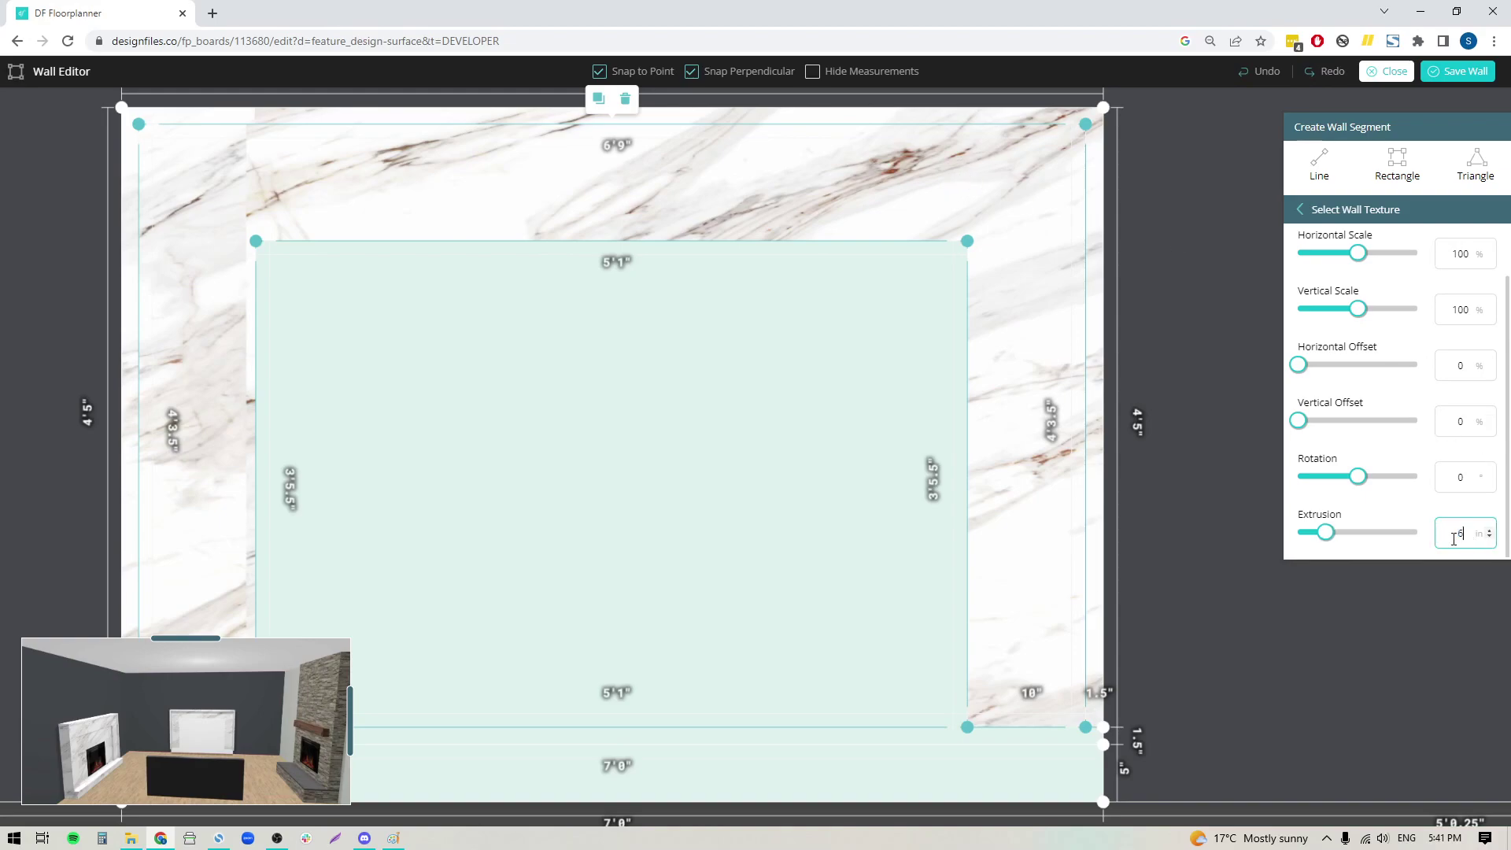
Apply the Corinto marble texture to the innermost rectangle and set its extrusion to 4 in.
click(1359, 210)
click(766, 435)
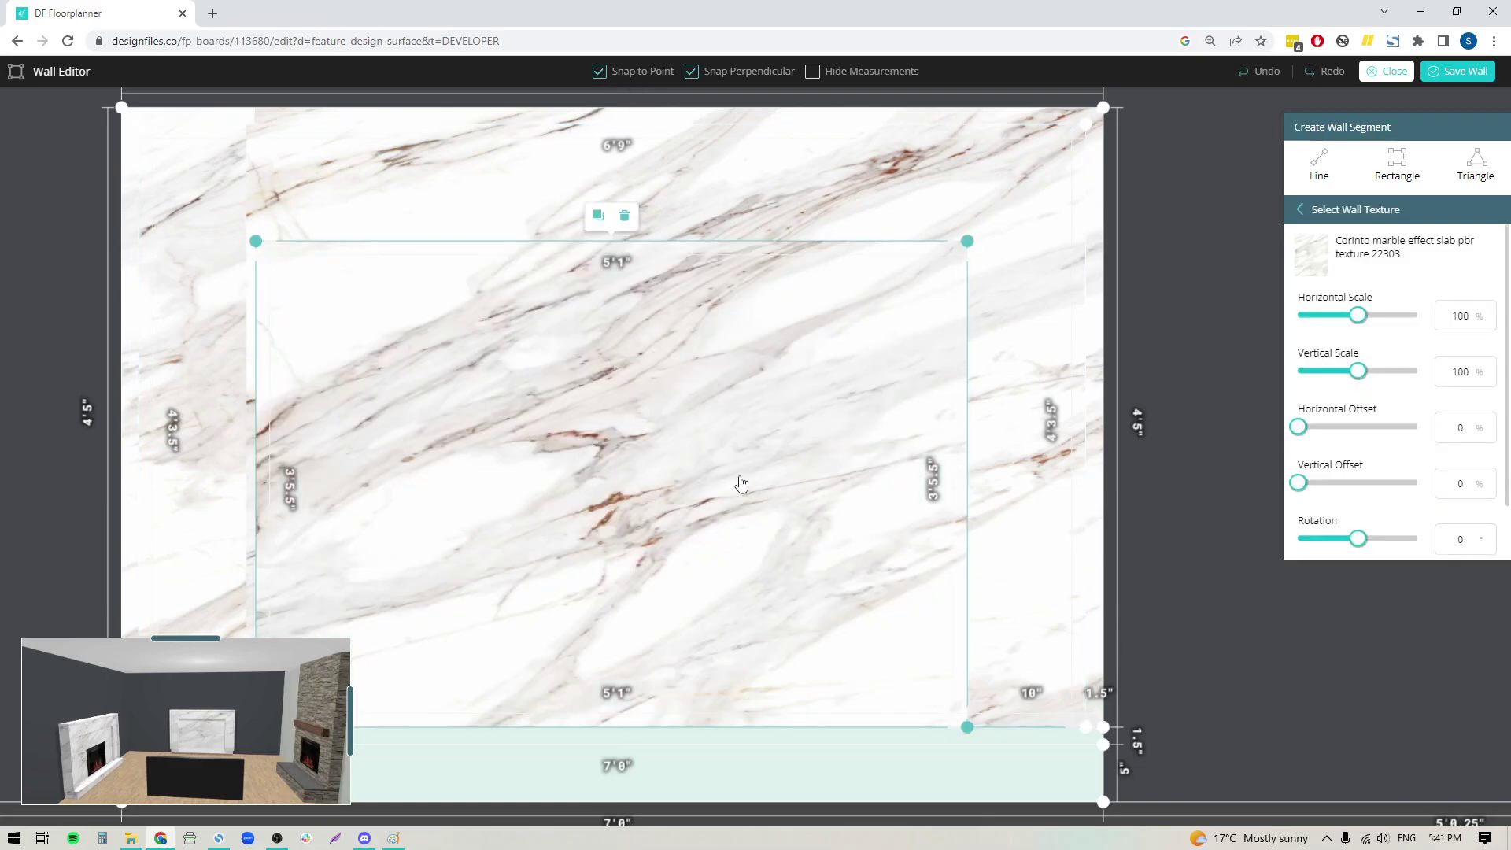
scroll(1461, 401, down, 2)
click(1437, 535)
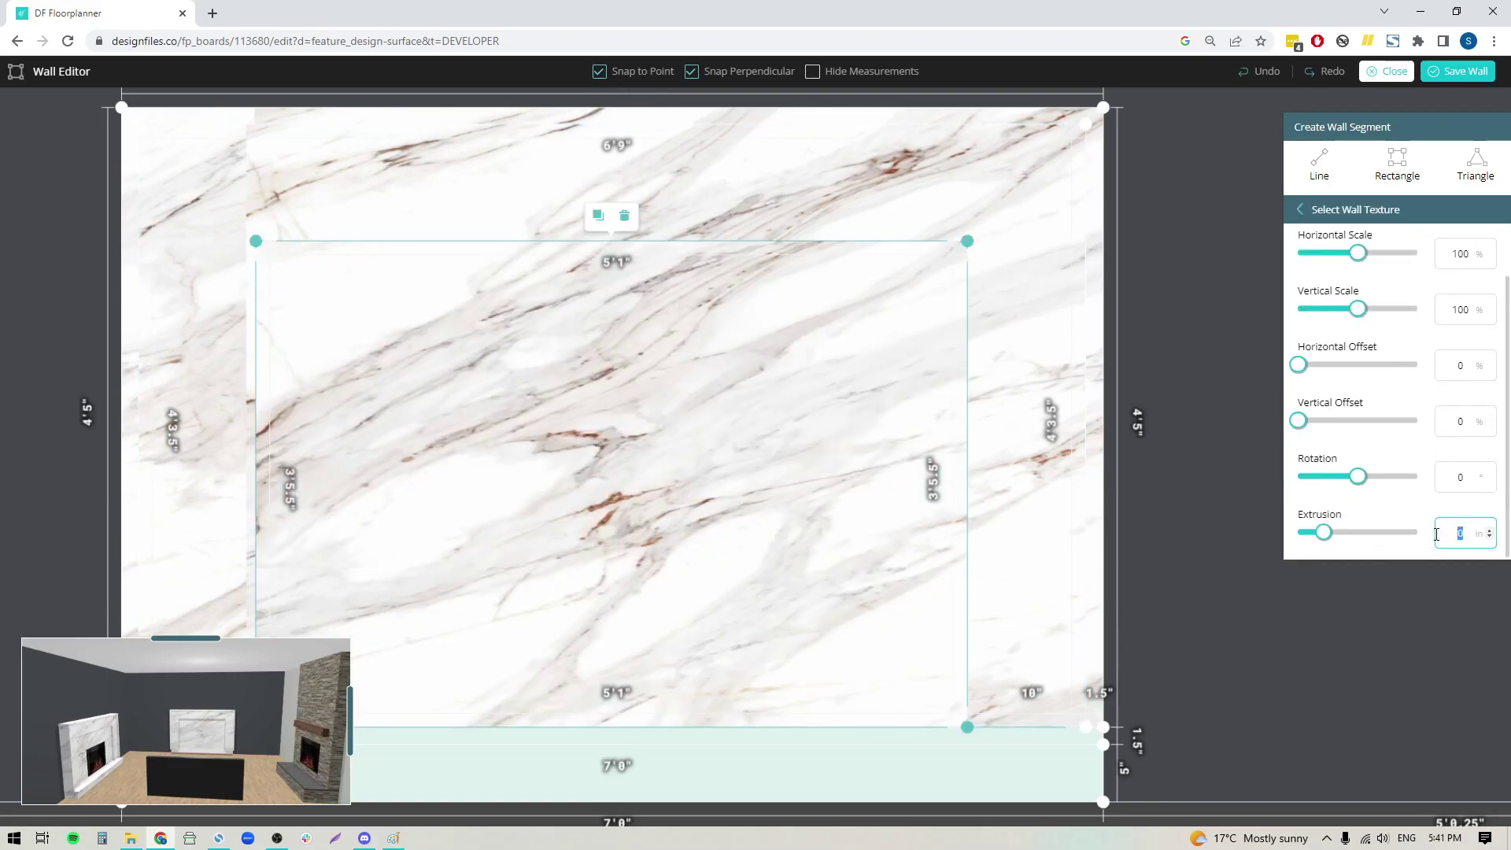
text(4)
Apply the Corinto marble texture to the base rectangle and set its extrusion to 11 in.
click(1327, 211)
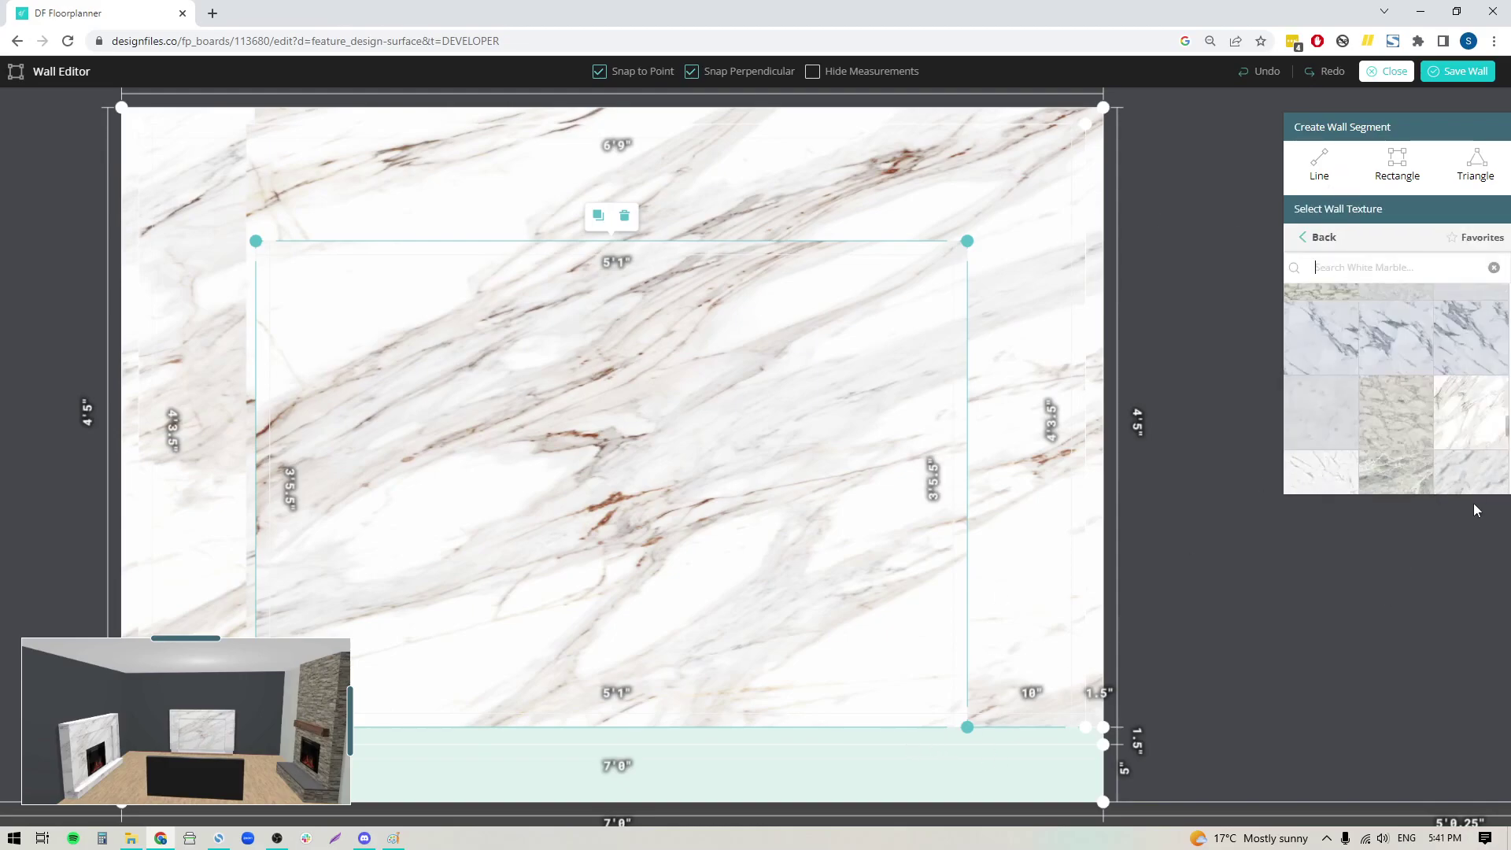
click(997, 787)
click(937, 775)
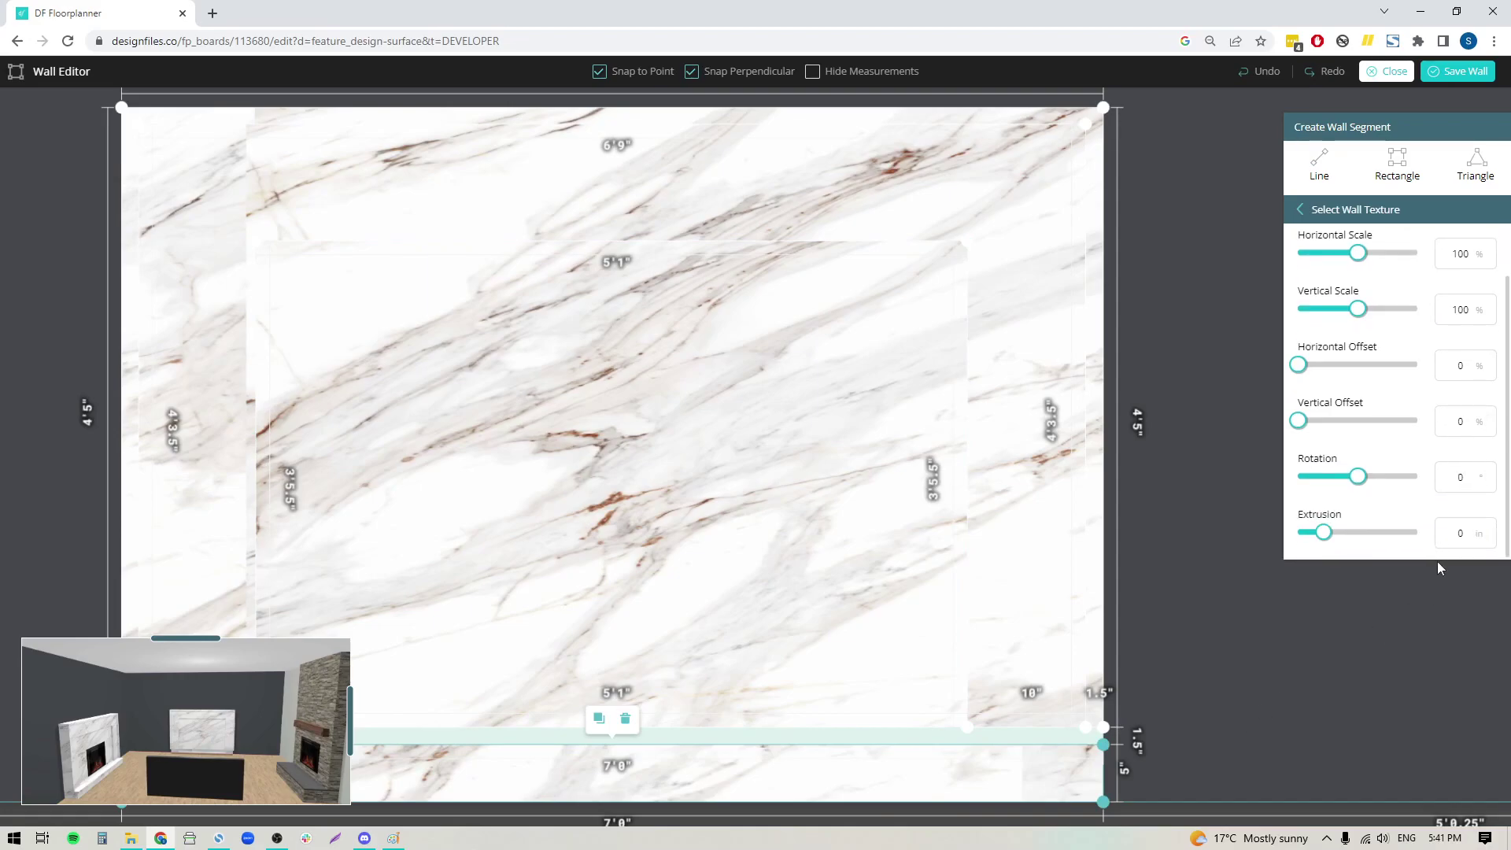
click(1456, 532)
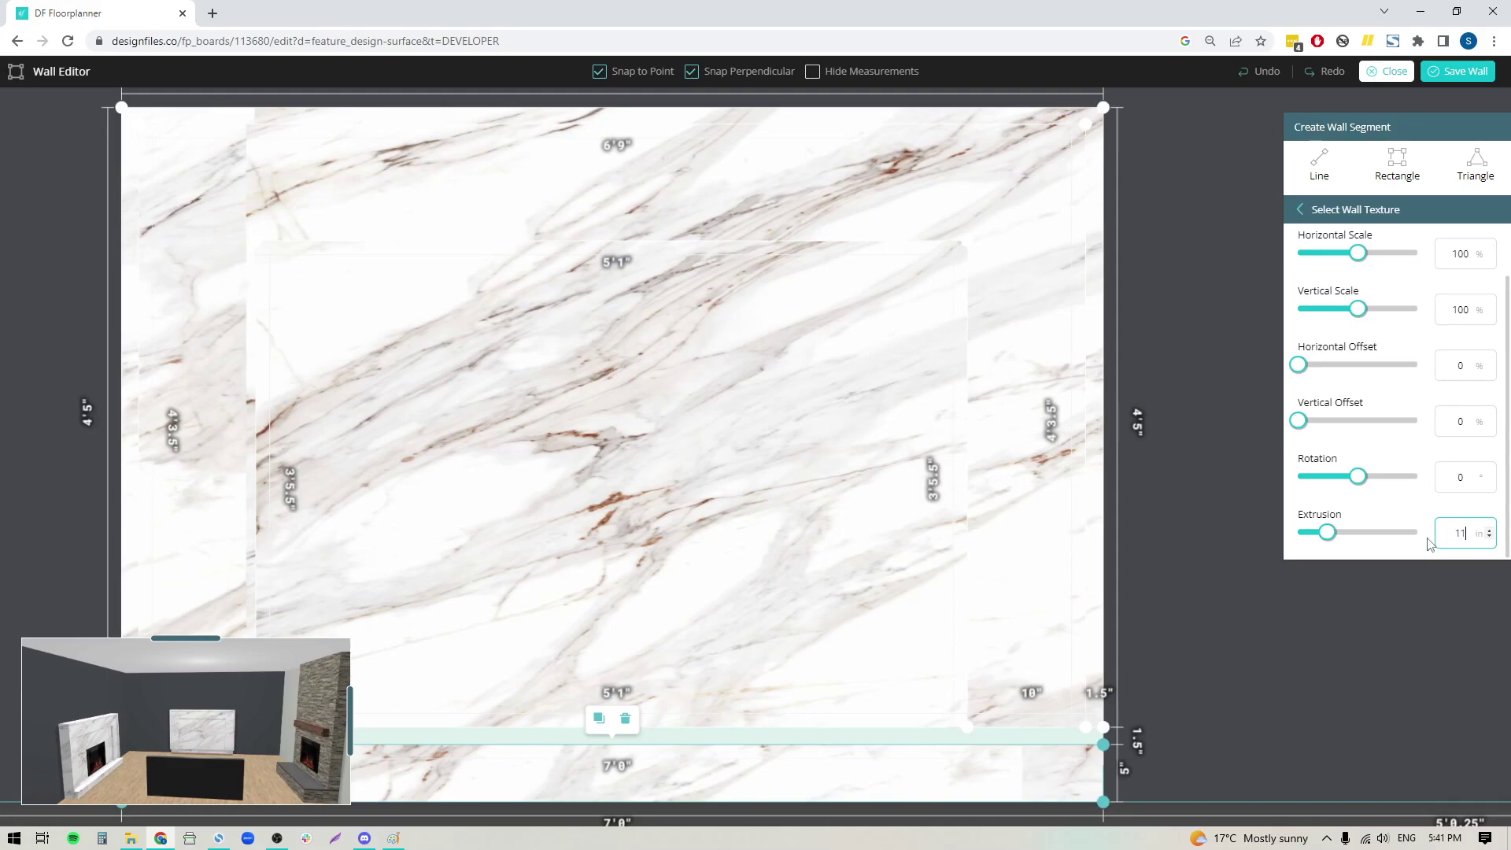
Apply the Corinto marble texture to the thin 1.5" strip above the base and set its extrusion to 12 in.
click(1316, 211)
click(1472, 412)
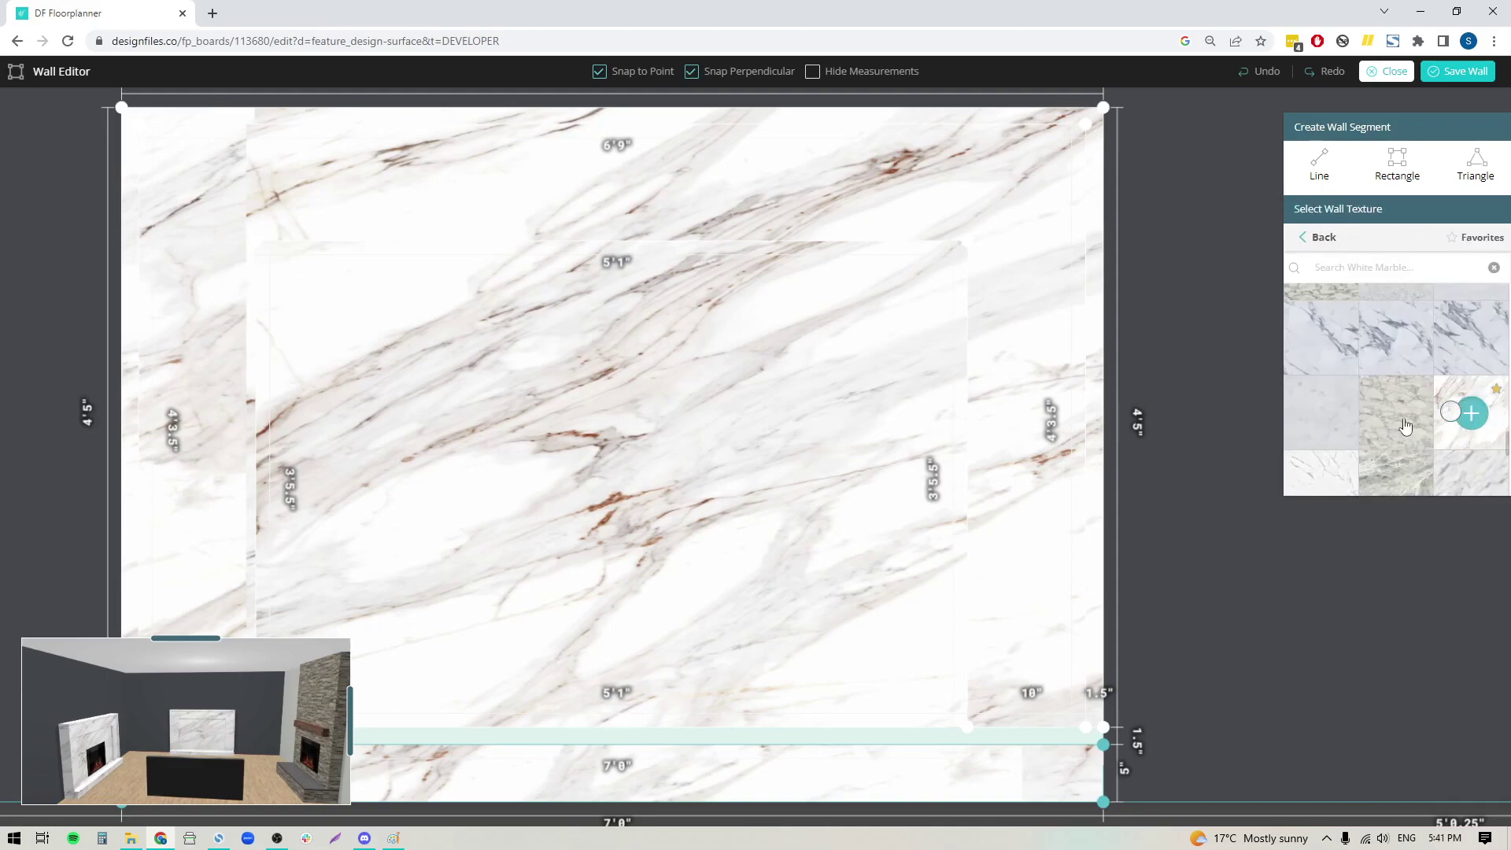
click(830, 739)
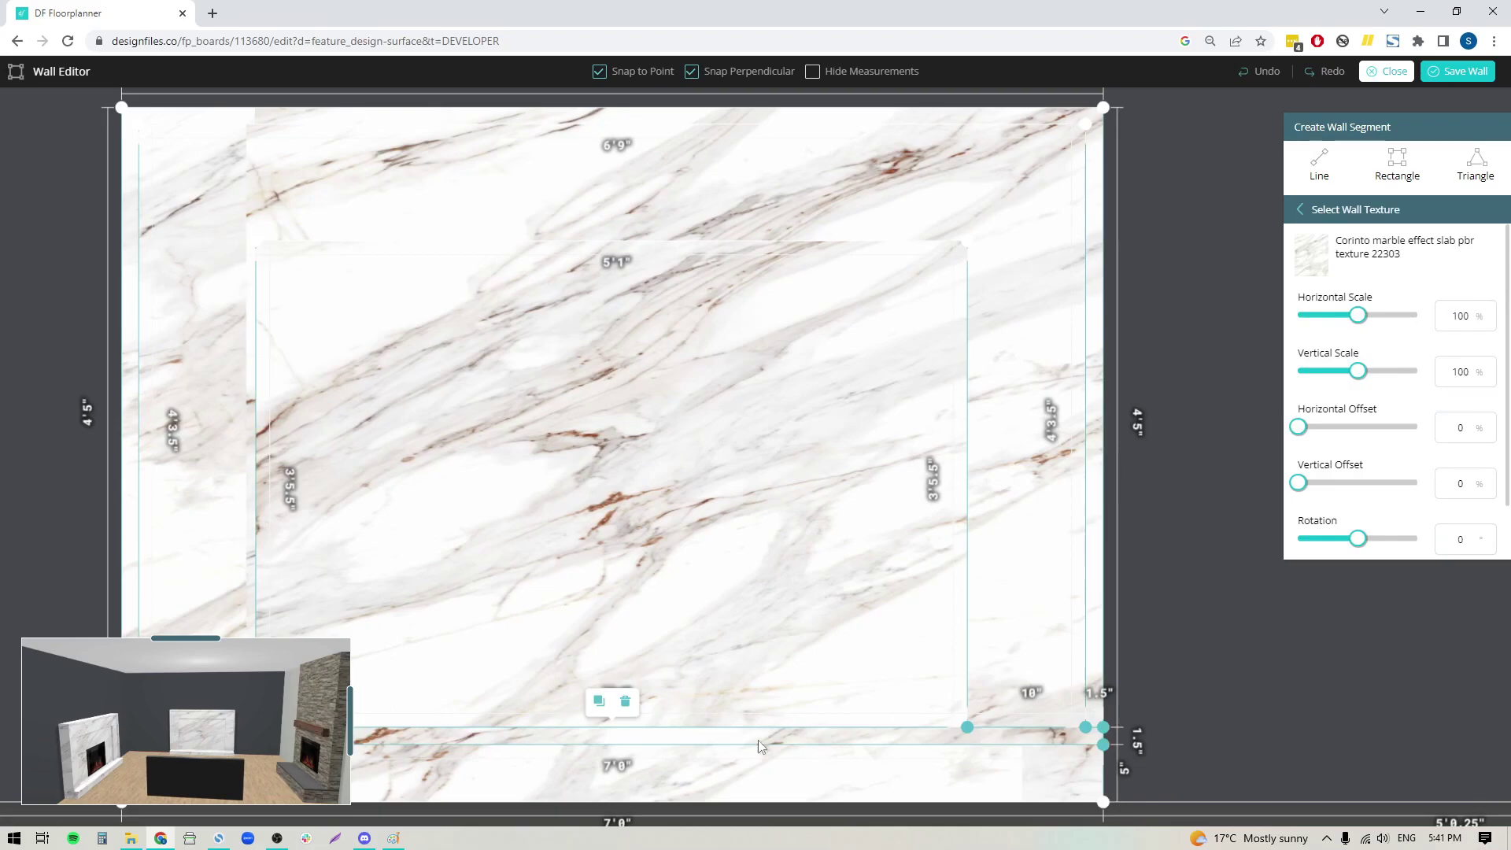
scroll(1472, 567, down, 1)
click(1471, 536)
text(12)
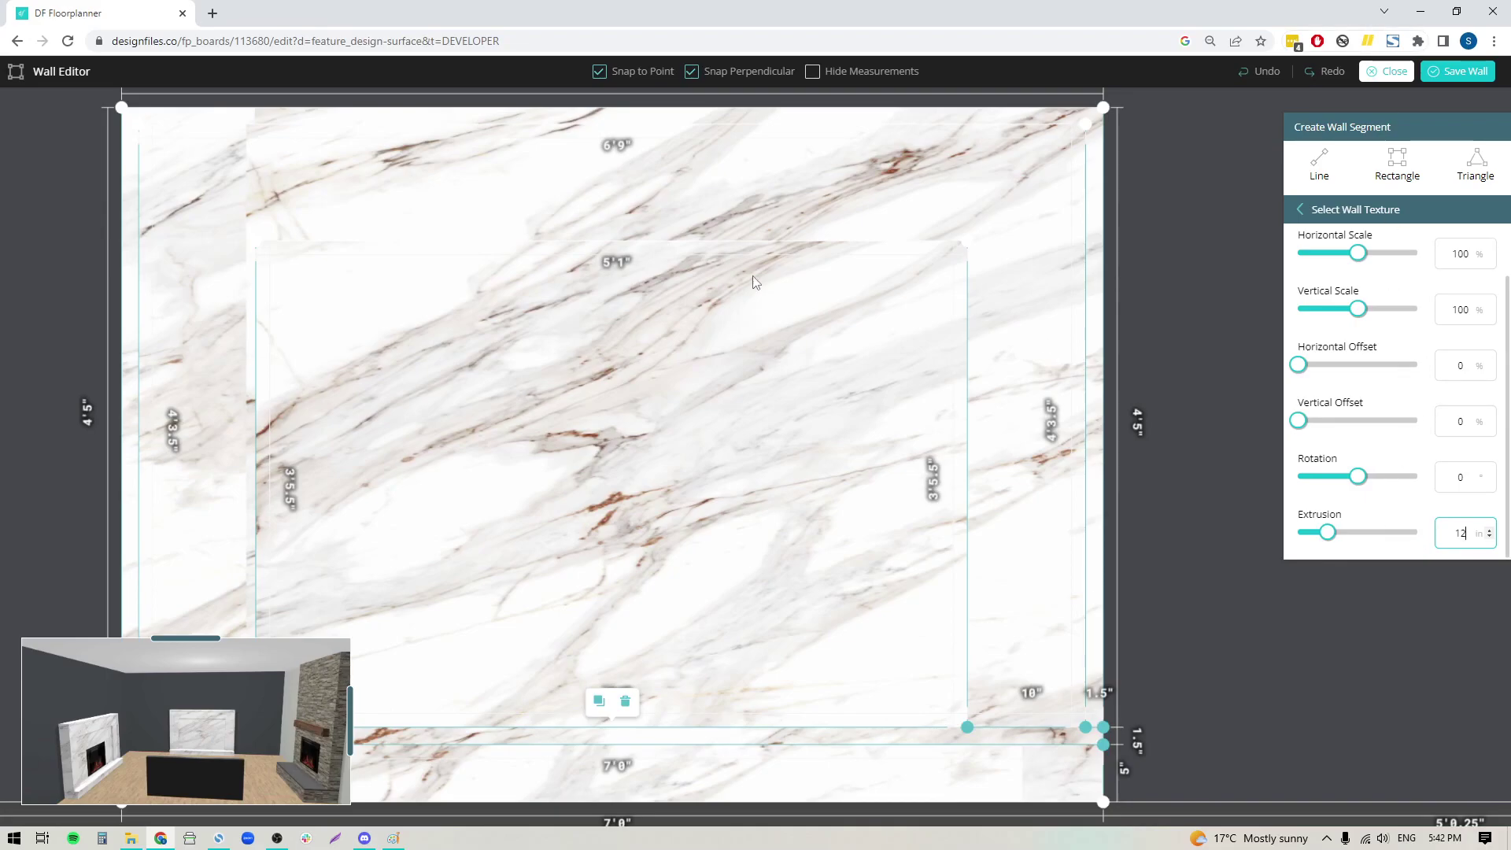
Check the marble surround in an enlarged 3D preview and save the wall.
drag(352, 711, 875, 645)
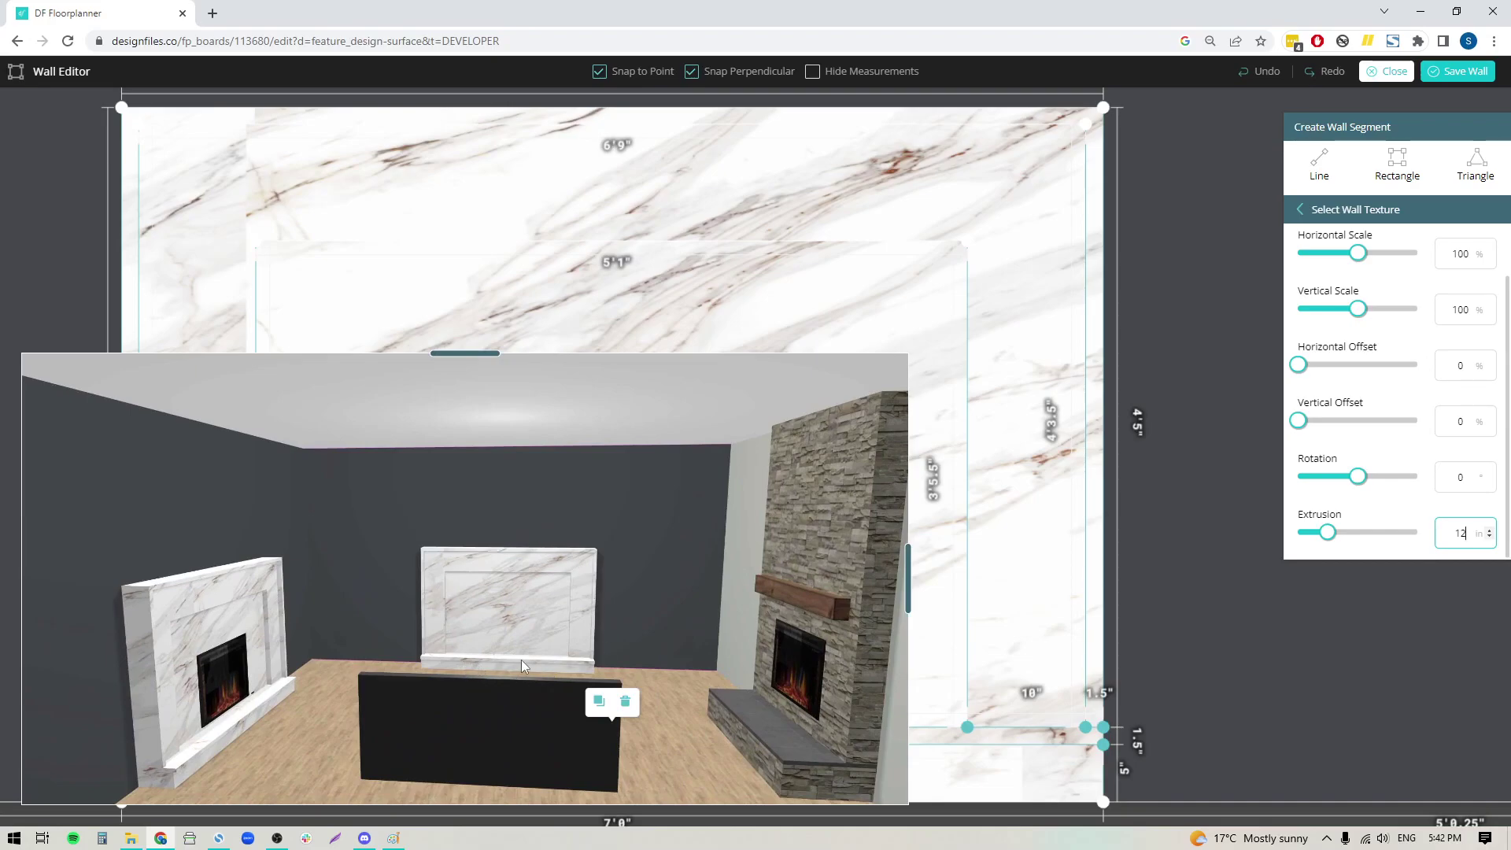
click(1460, 72)
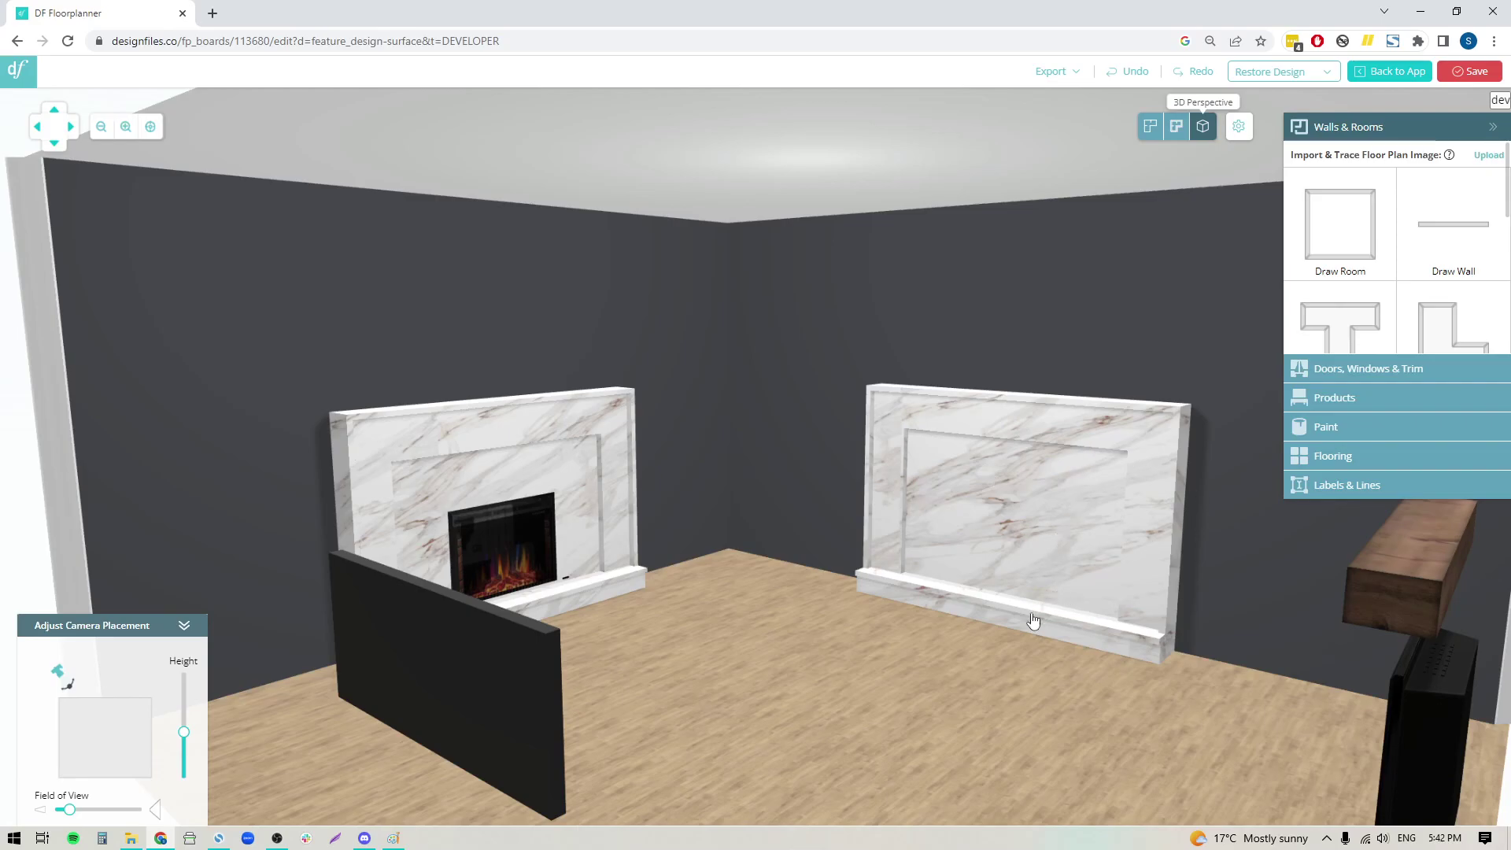
drag(1036, 611, 935, 691)
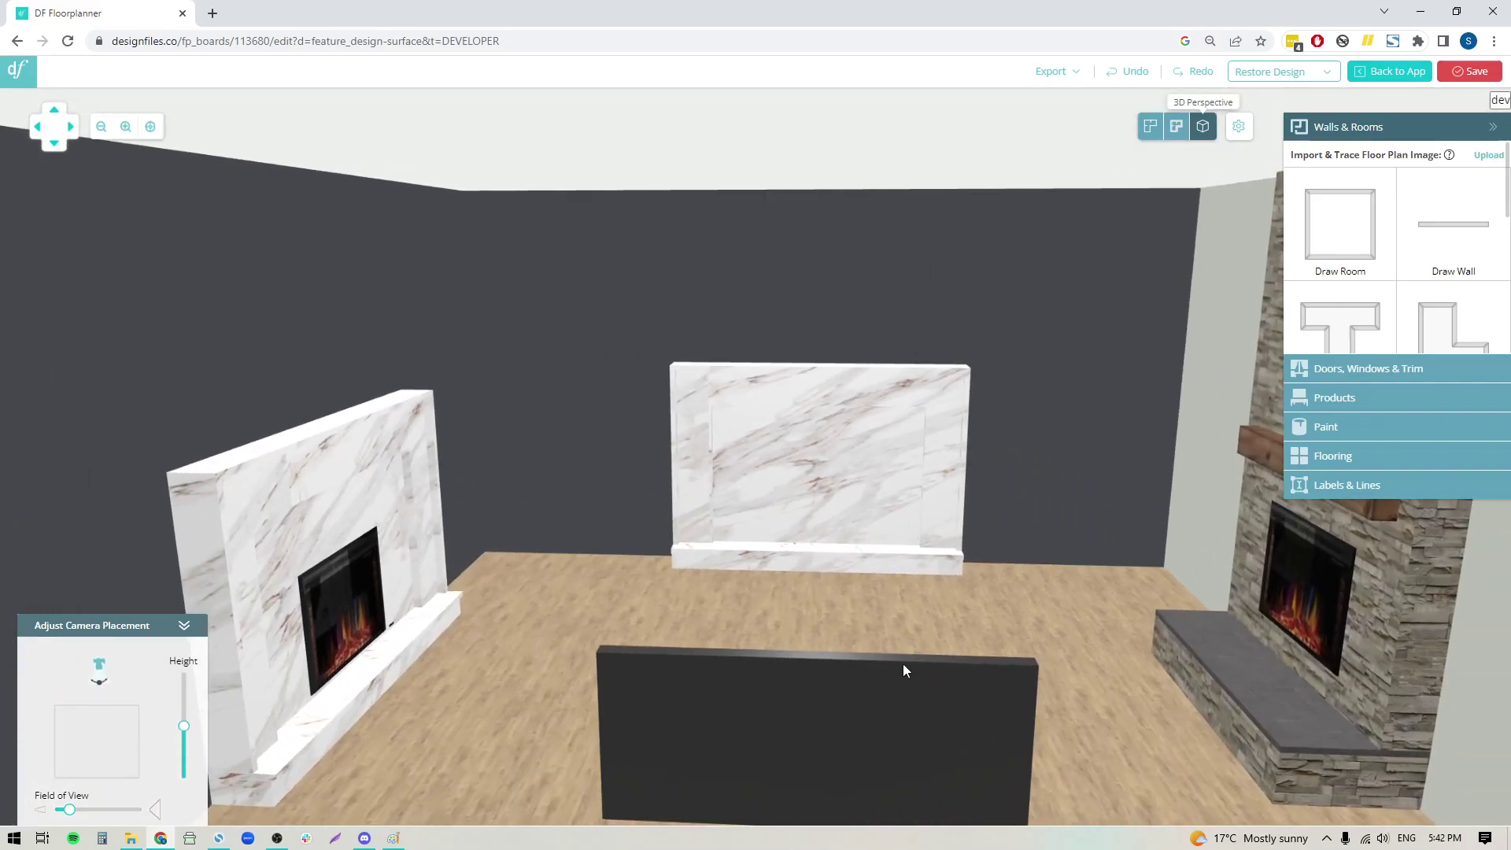
Search the products for "fireplace" and place the Krish Wall Mounted Electric Fireplace on the new marble surround.
click(1339, 400)
mouse_move(1377, 248)
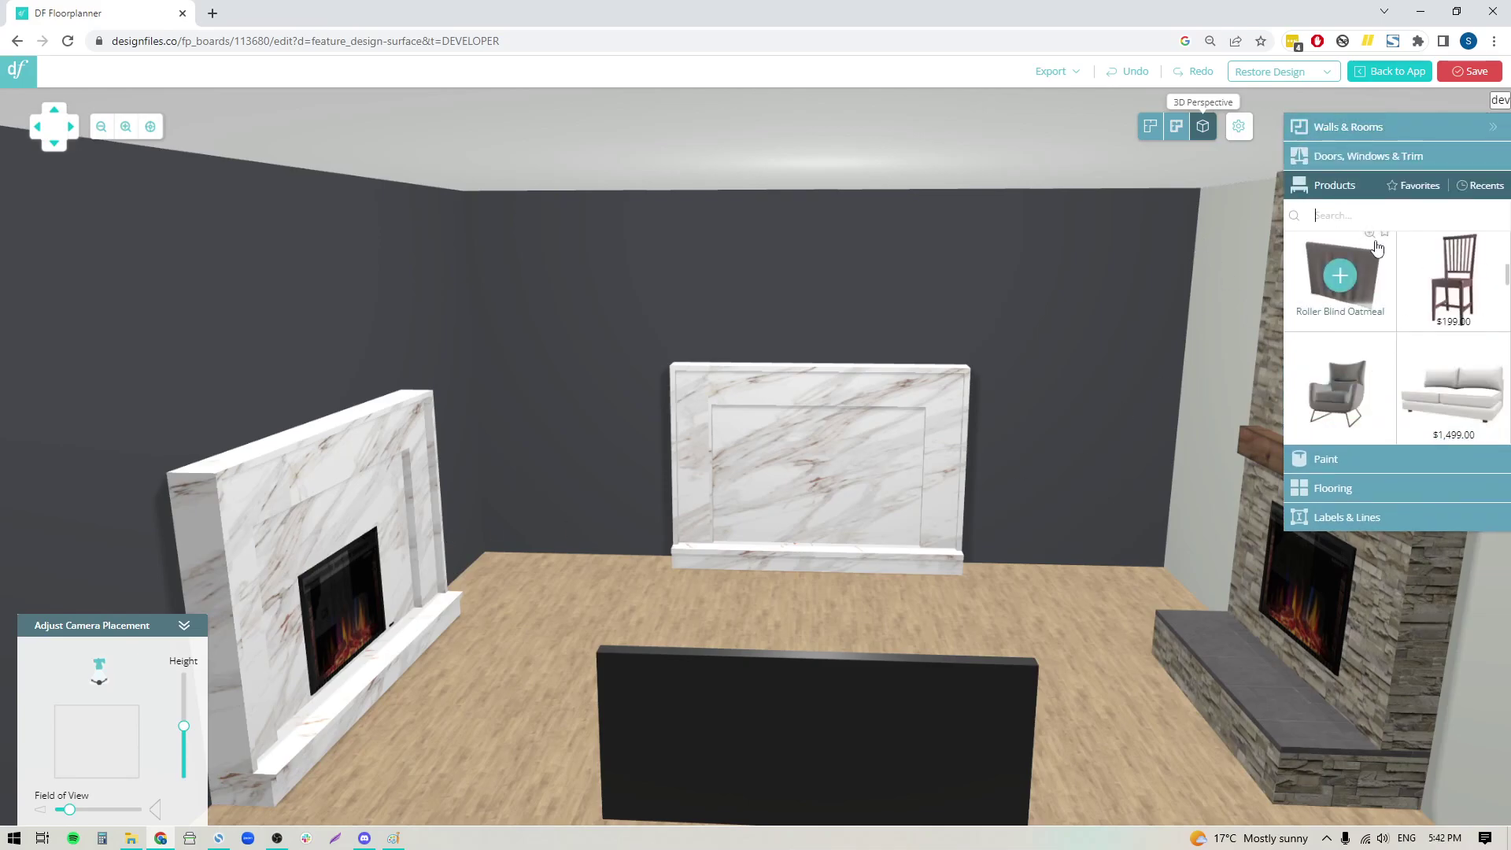
text(fireplace)
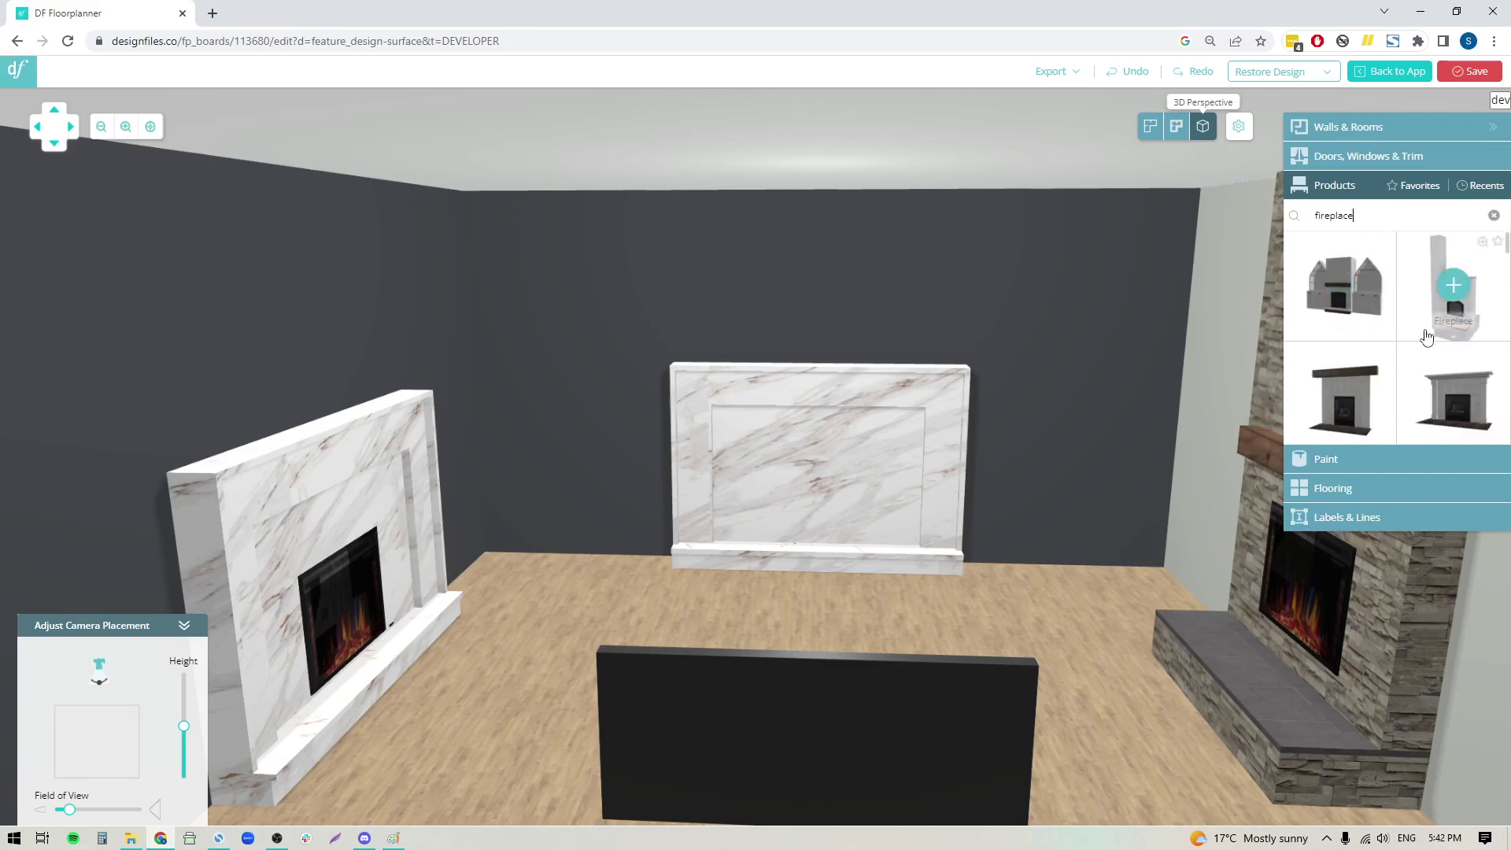
scroll(1417, 346, down, 5)
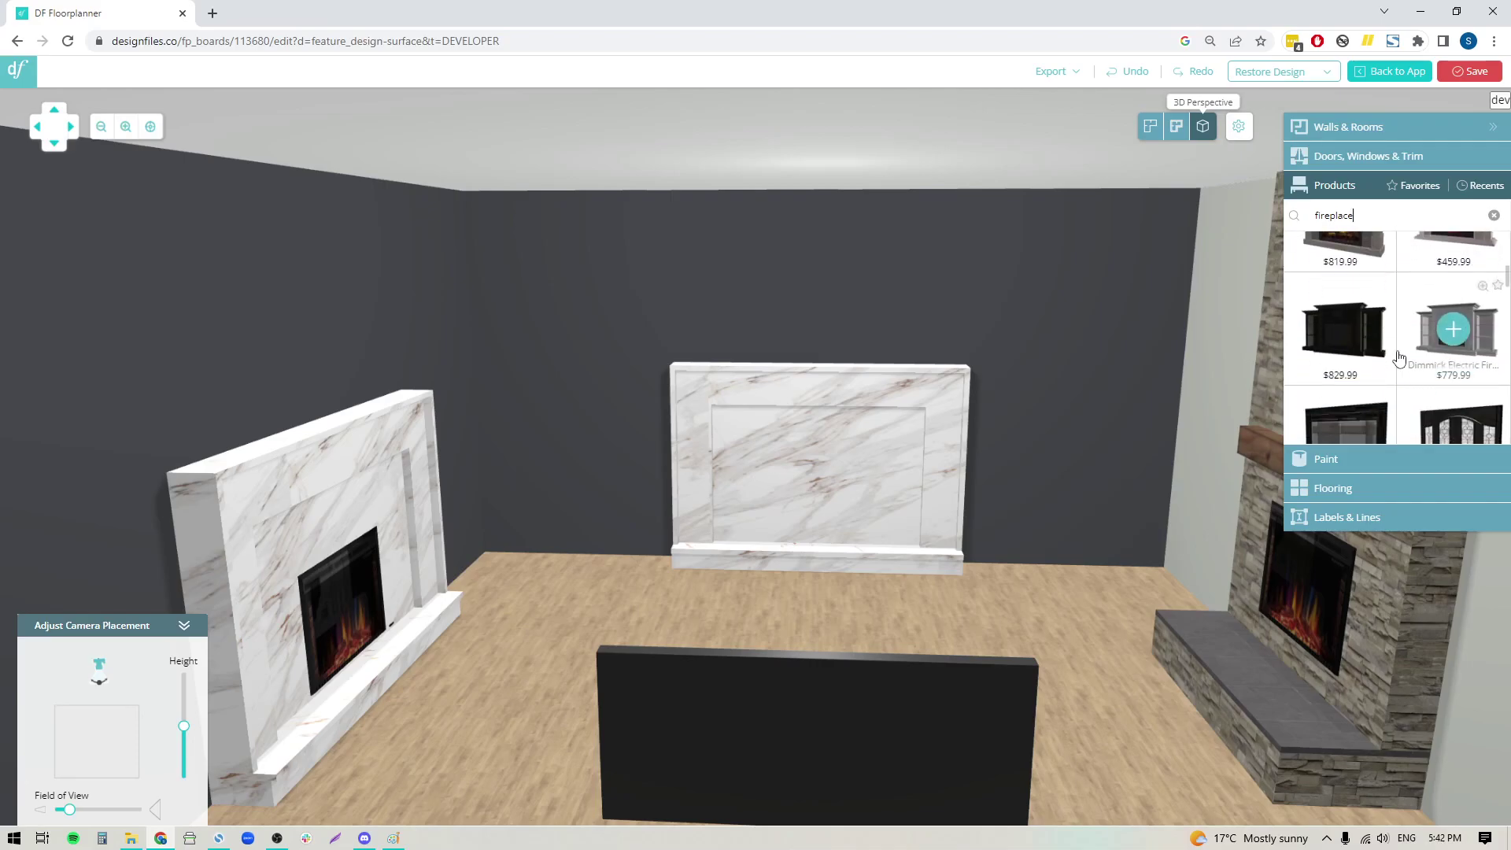
scroll(1399, 359, down, 2)
mouse_move(1459, 296)
scroll(1390, 347, down, 5)
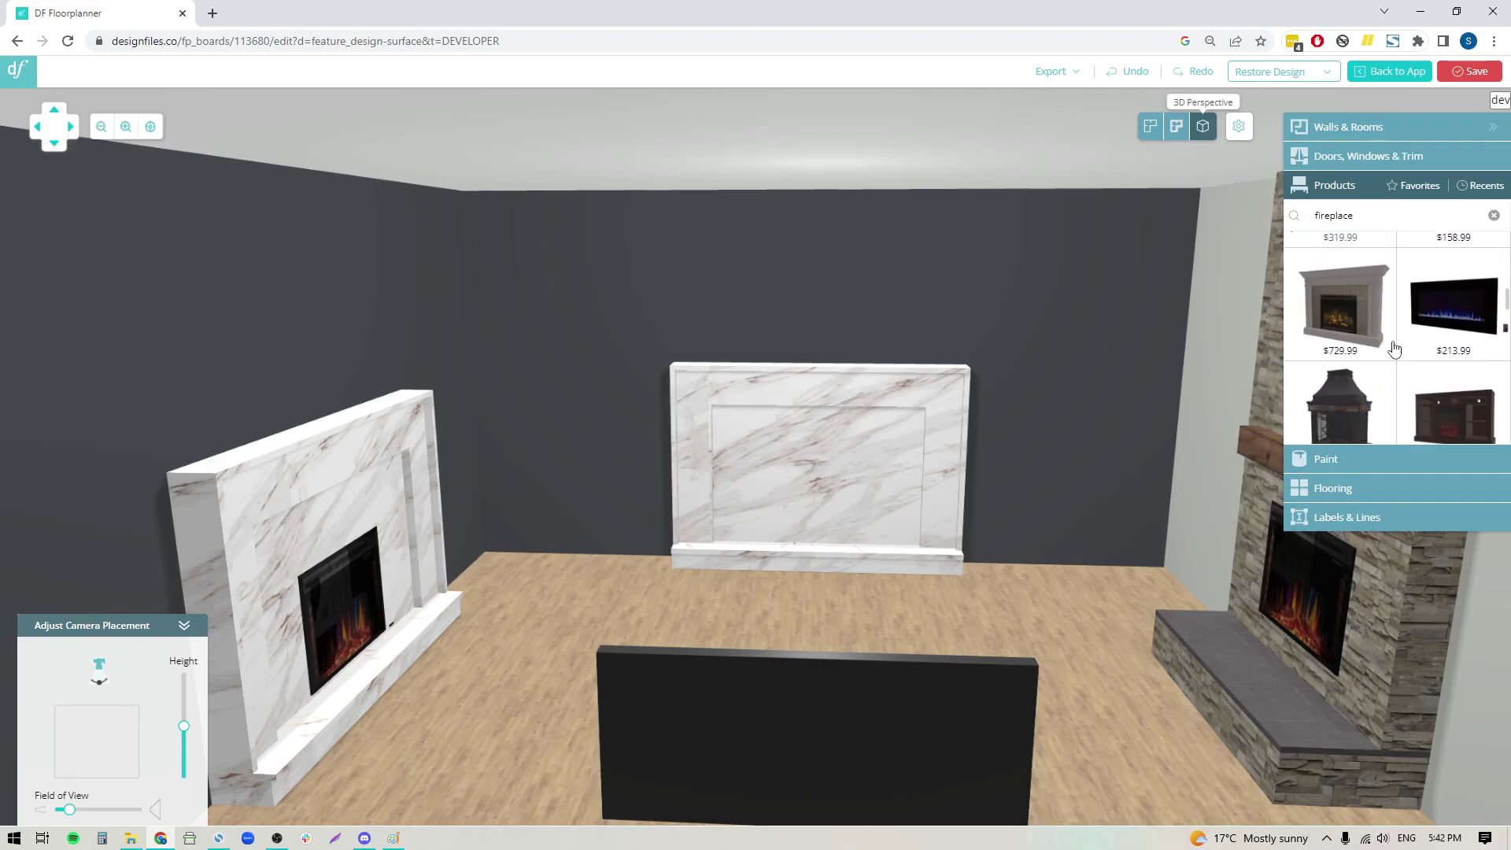
scroll(1338, 314, up, 4)
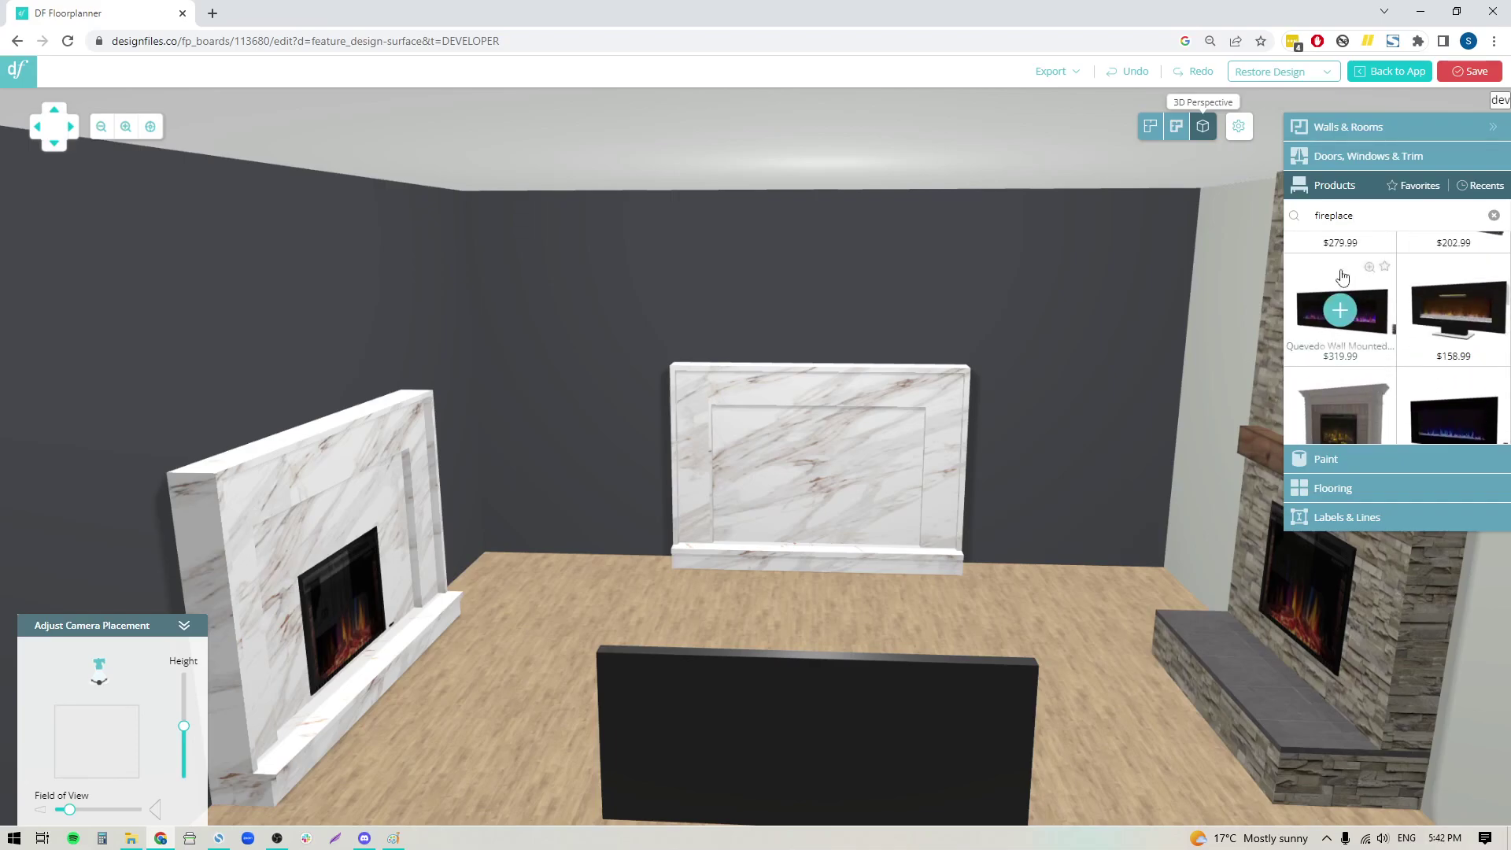
drag(1343, 351, 823, 494)
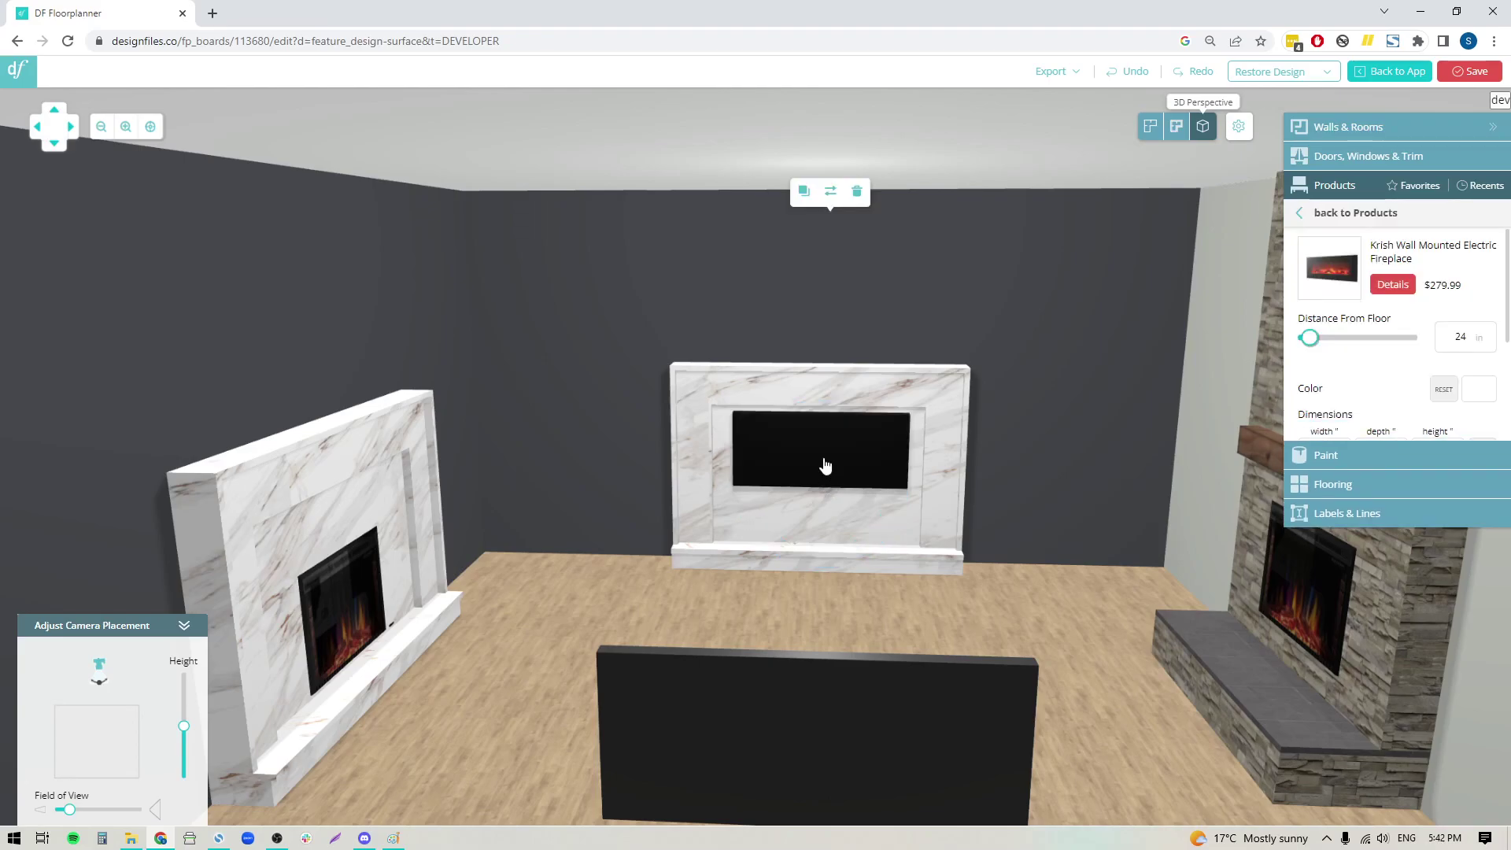
Lower the electric fireplace on the marble surround until it sits just above the base ledge.
click(817, 461)
drag(989, 663, 1010, 607)
drag(984, 379, 970, 455)
drag(882, 692, 913, 619)
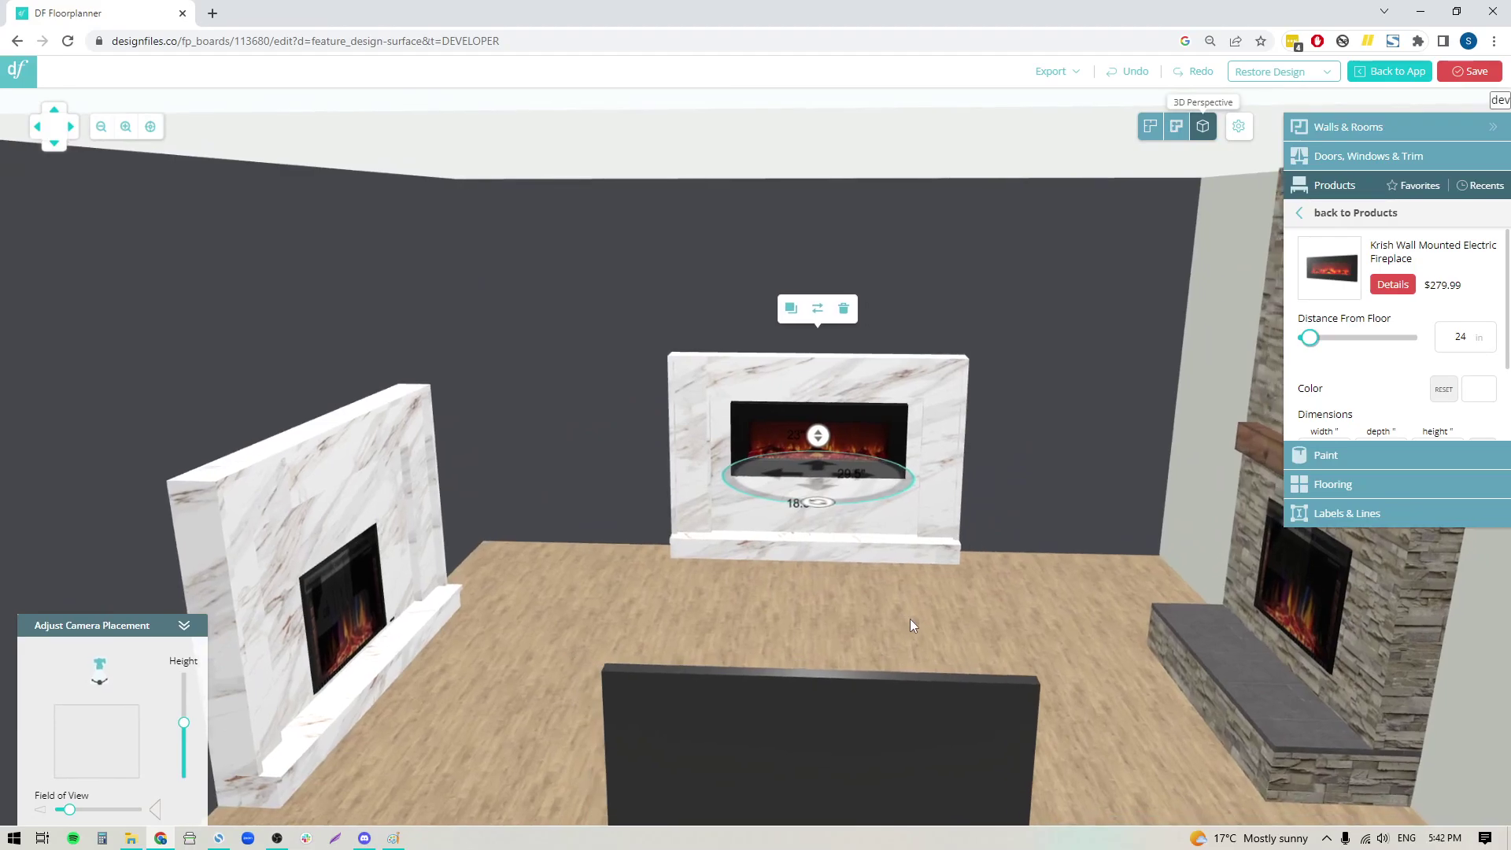
drag(821, 445, 811, 502)
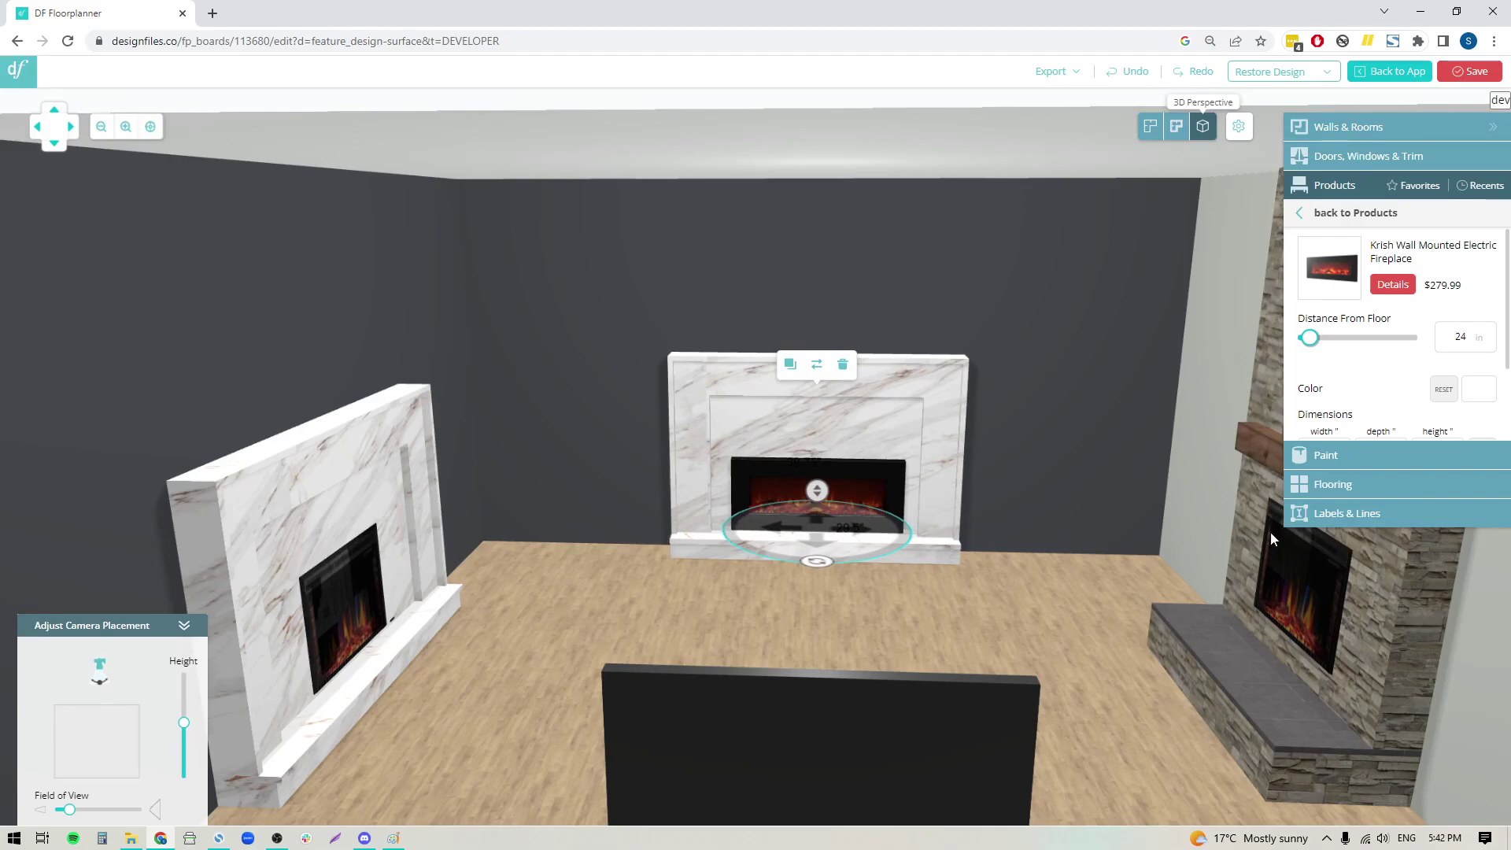
Resize the electric fireplace to 36 in wide, 26 in high and 2 in deep, then deselect it.
scroll(1398, 421, down, 1)
click(1338, 347)
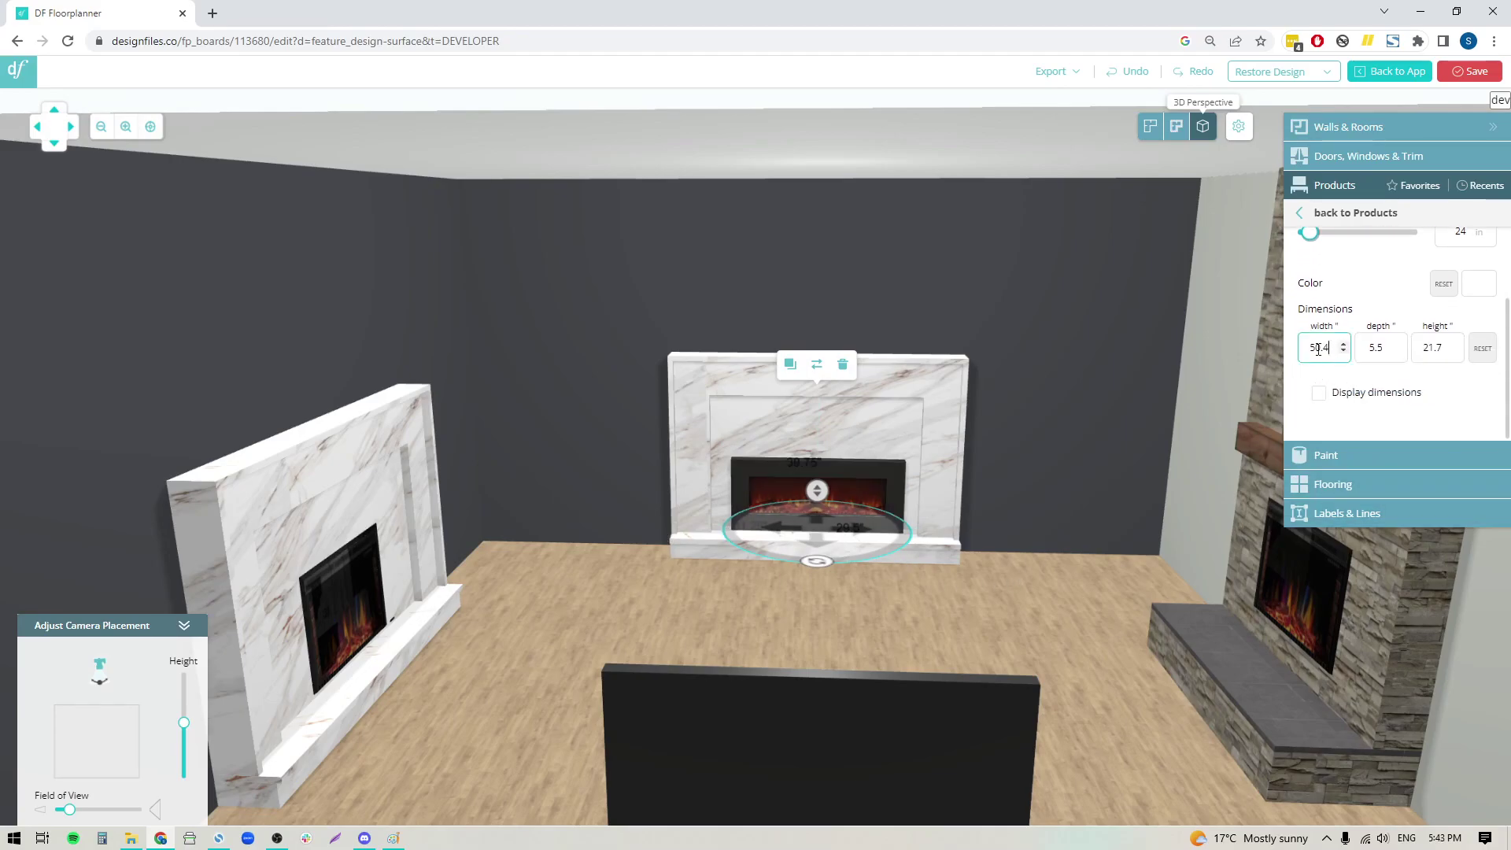
text(36)
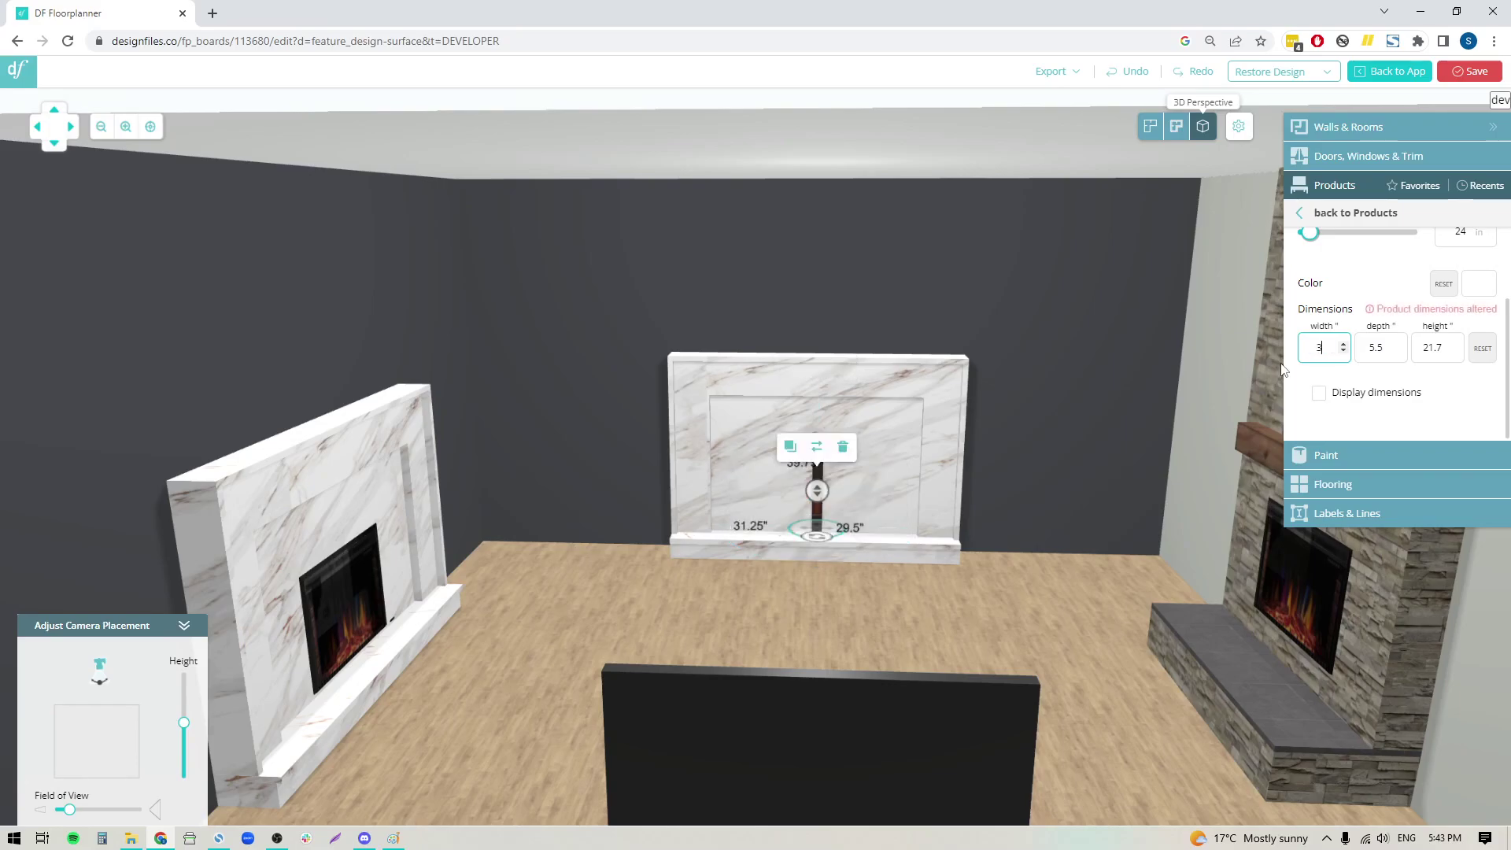
click(1428, 347)
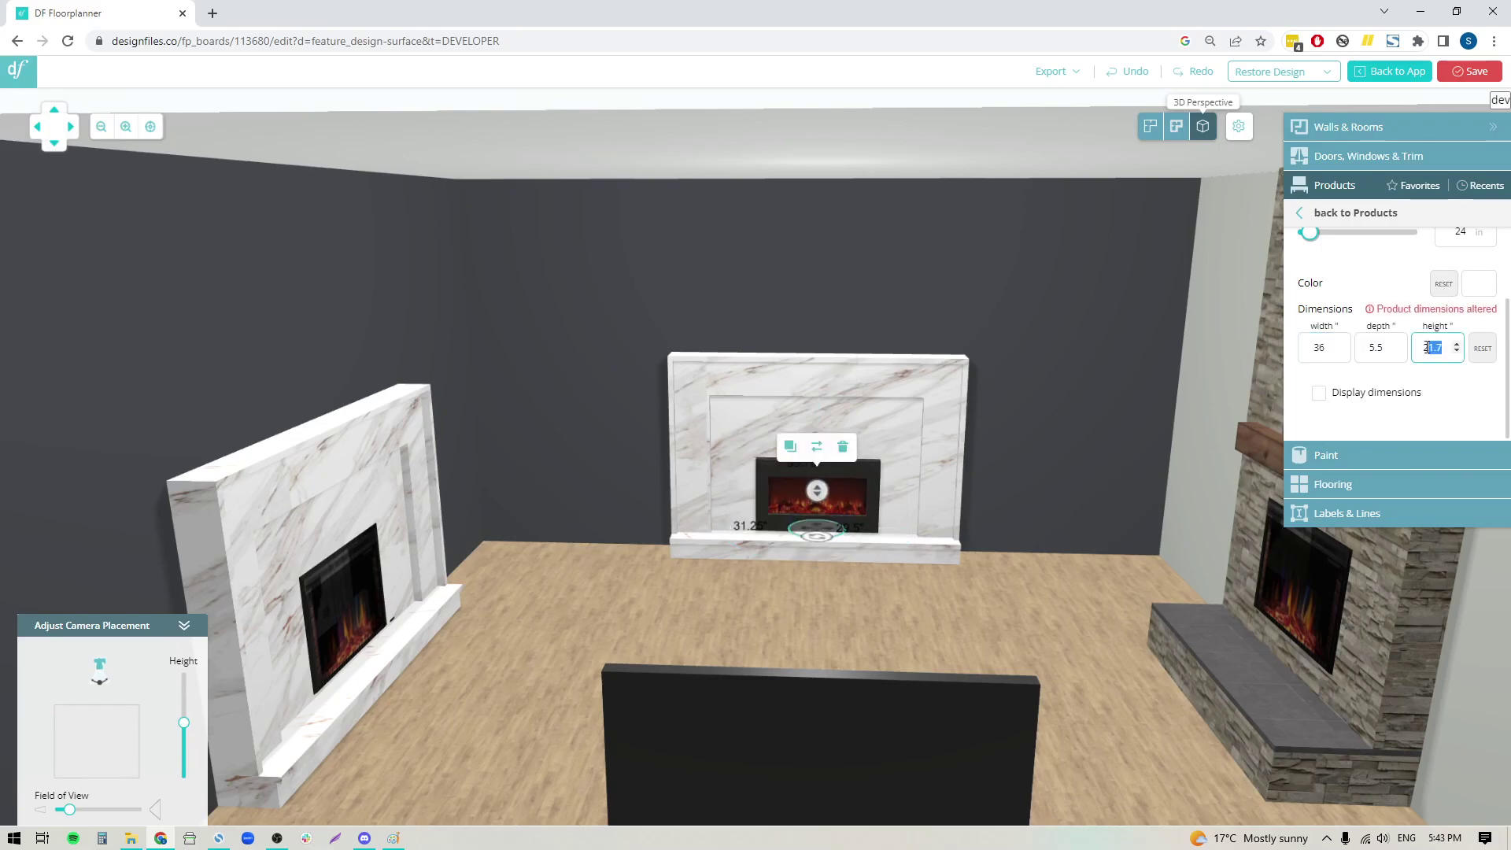
text(26)
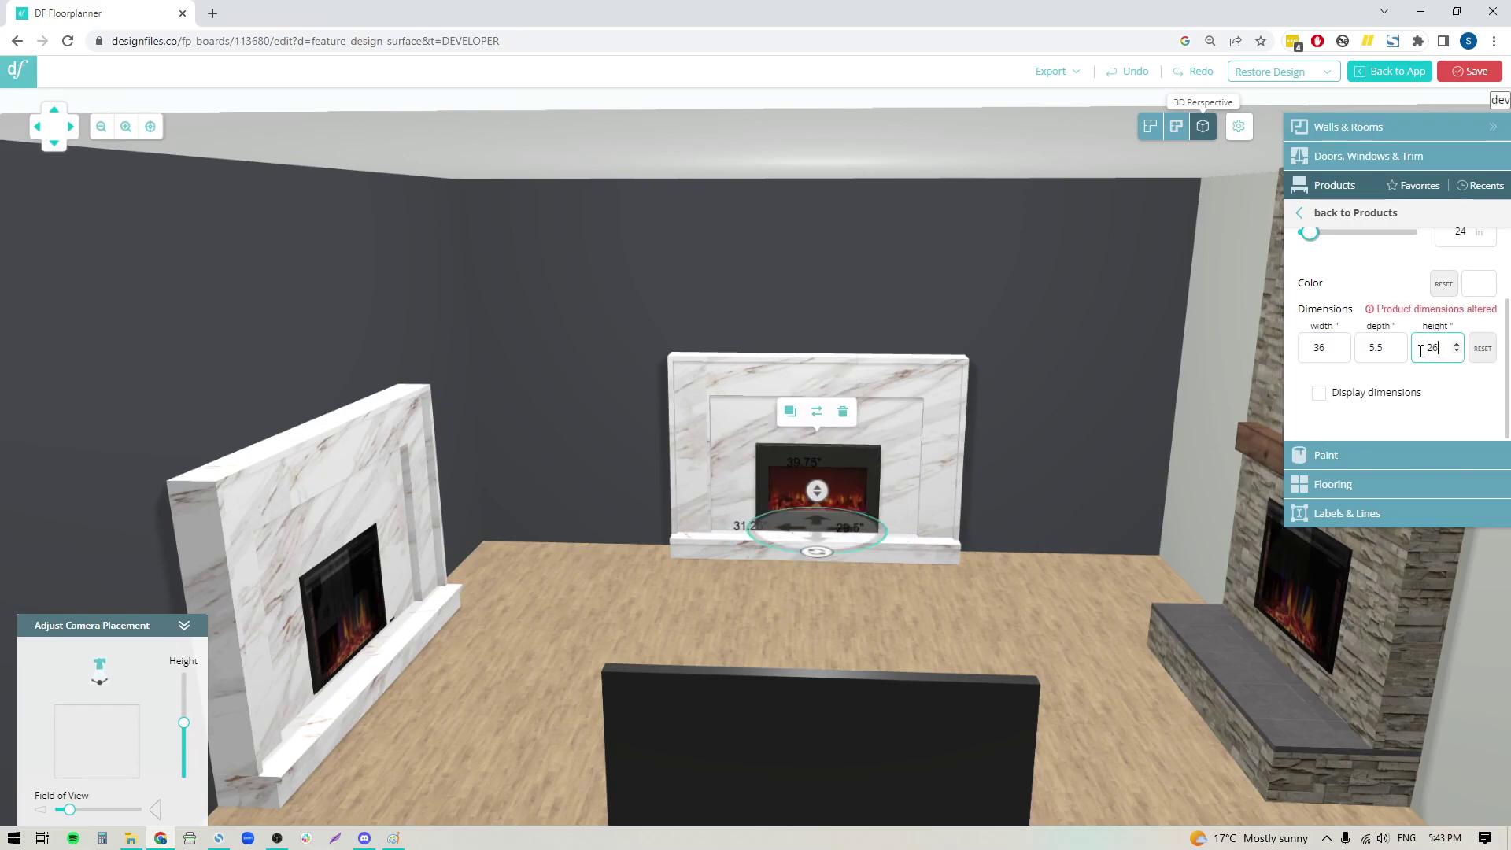
click(1389, 348)
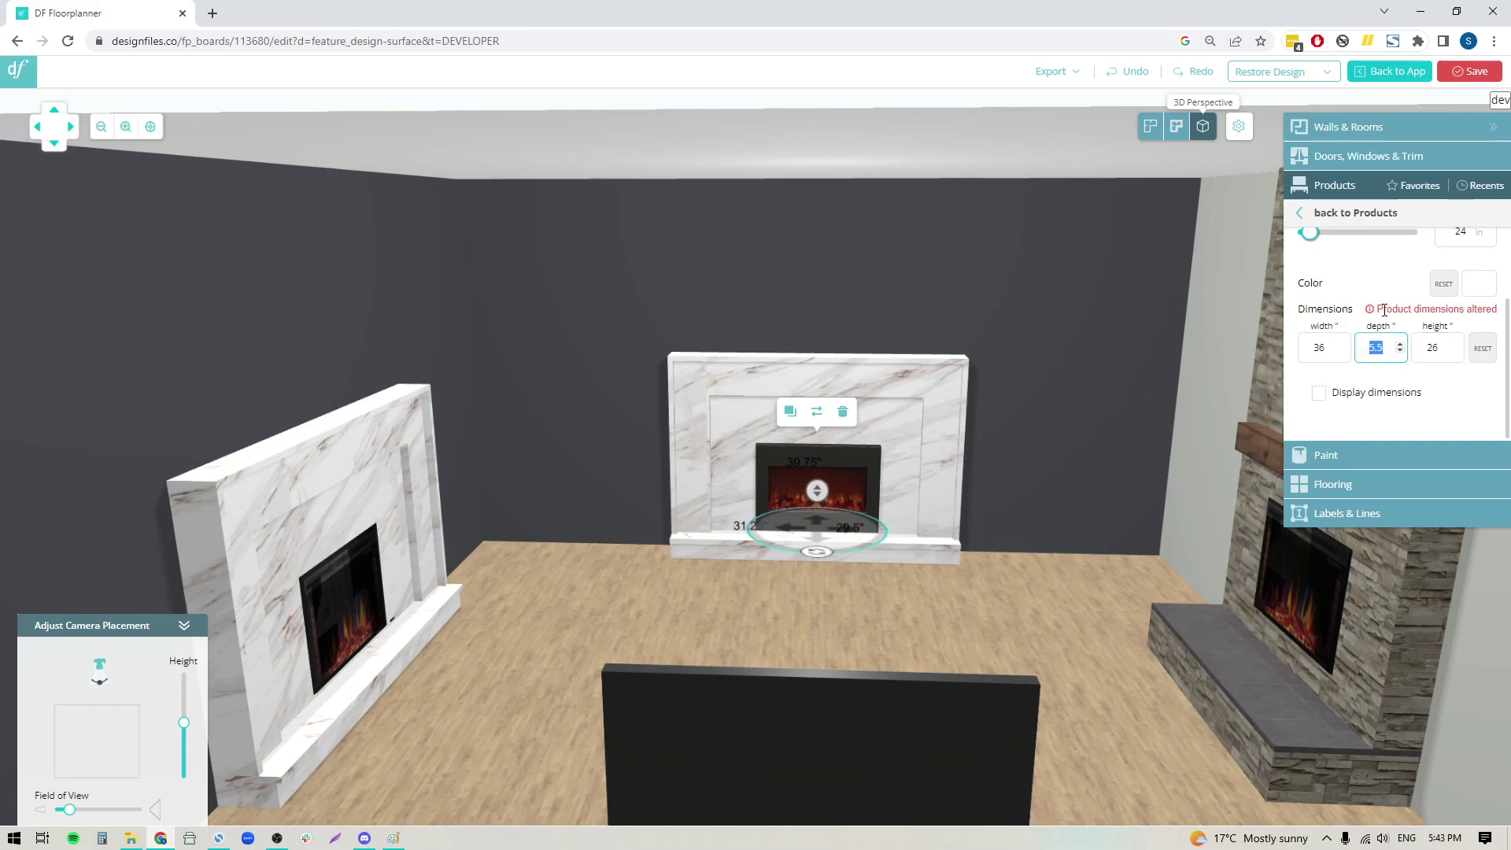
text(2)
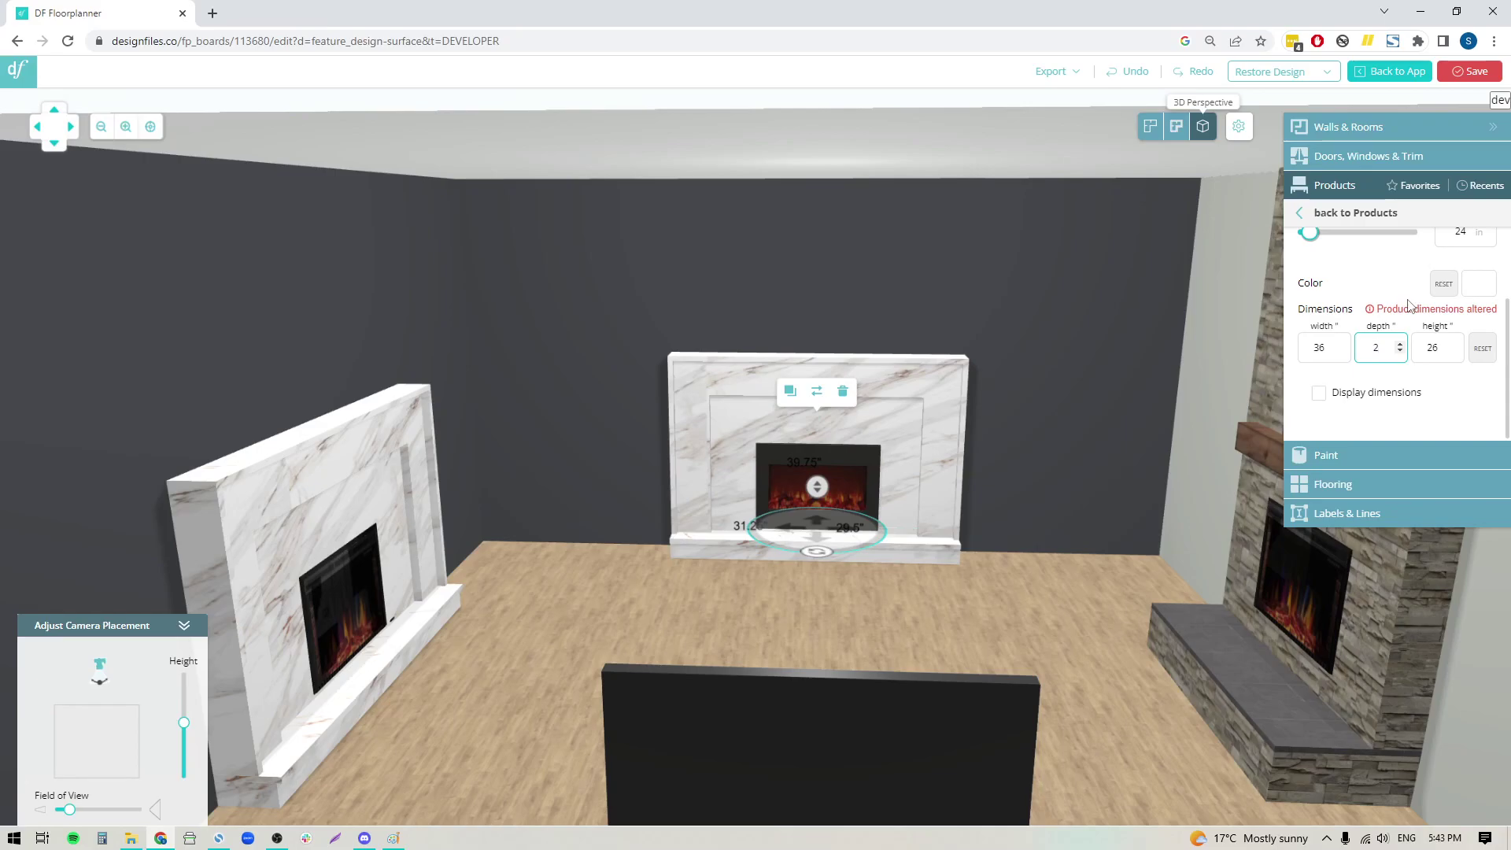
click(1028, 619)
Open the stone fireplace wall in the Wall Editor, examine its chimney, hearth slab and base segments, and save the wall.
drag(1086, 598, 849, 727)
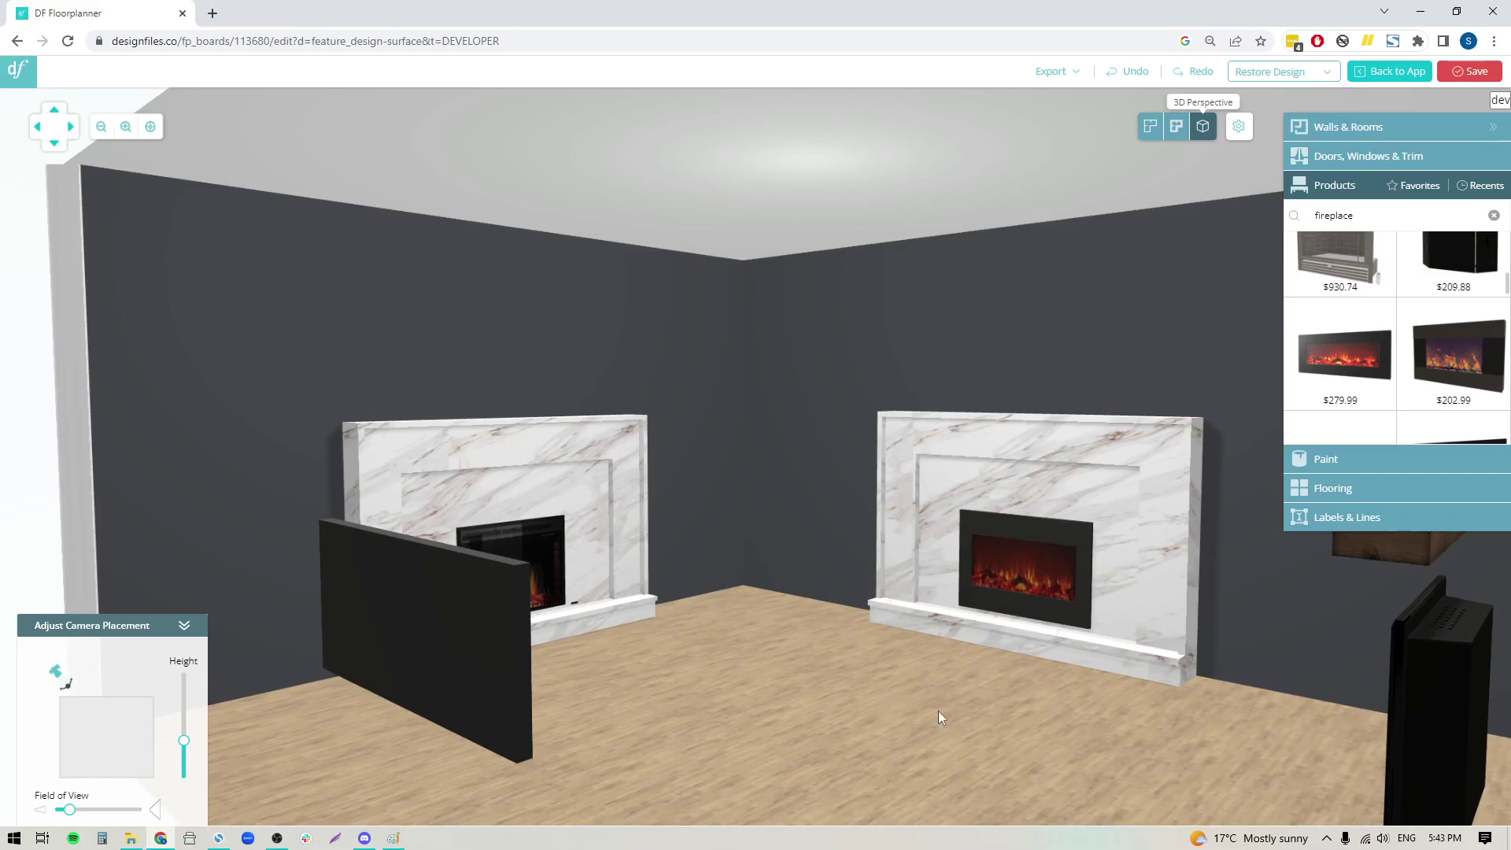
drag(777, 659, 1032, 638)
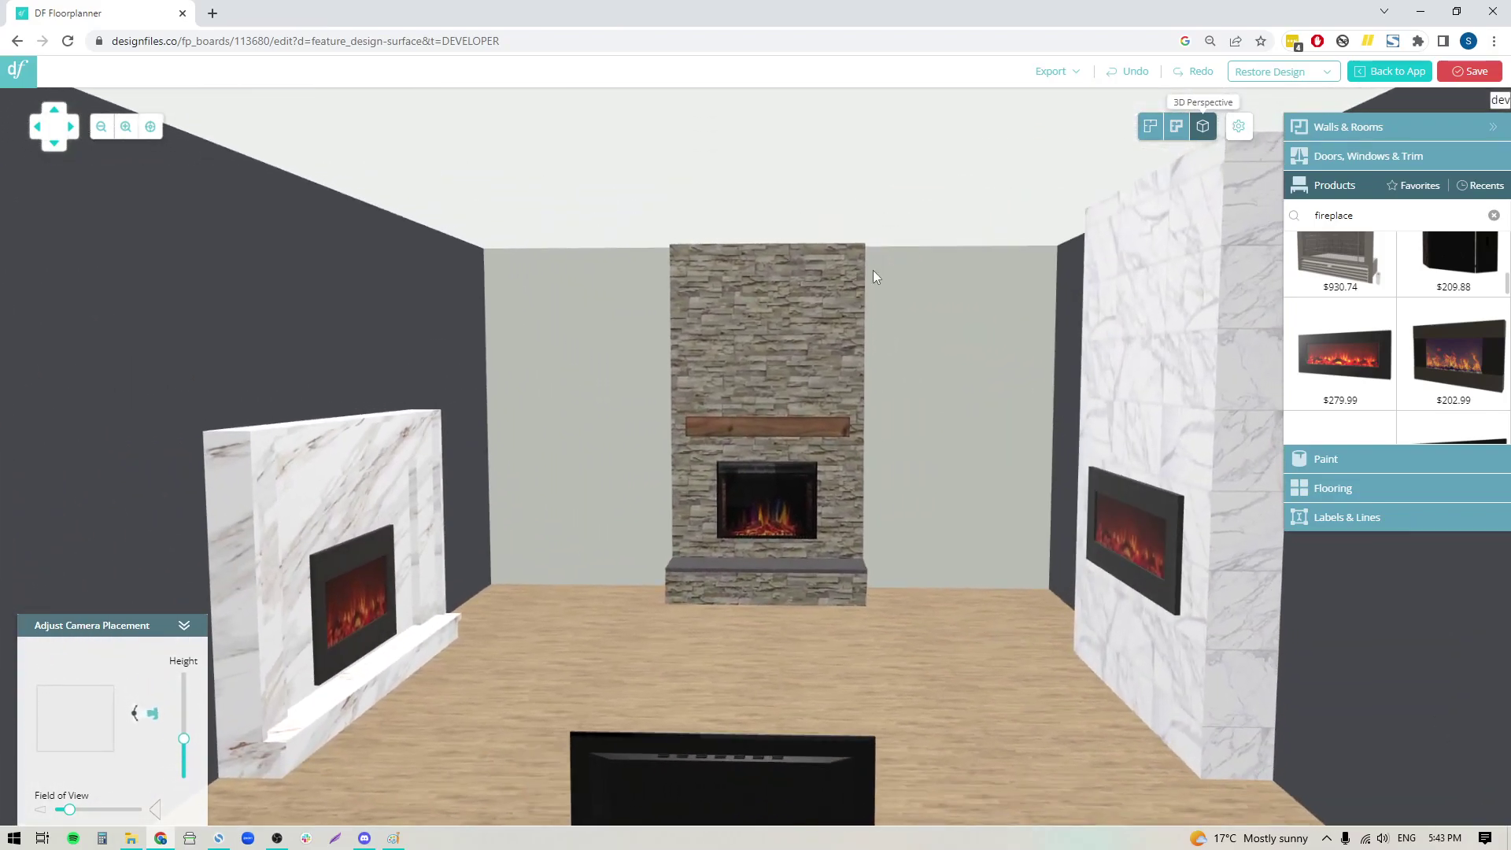
click(762, 358)
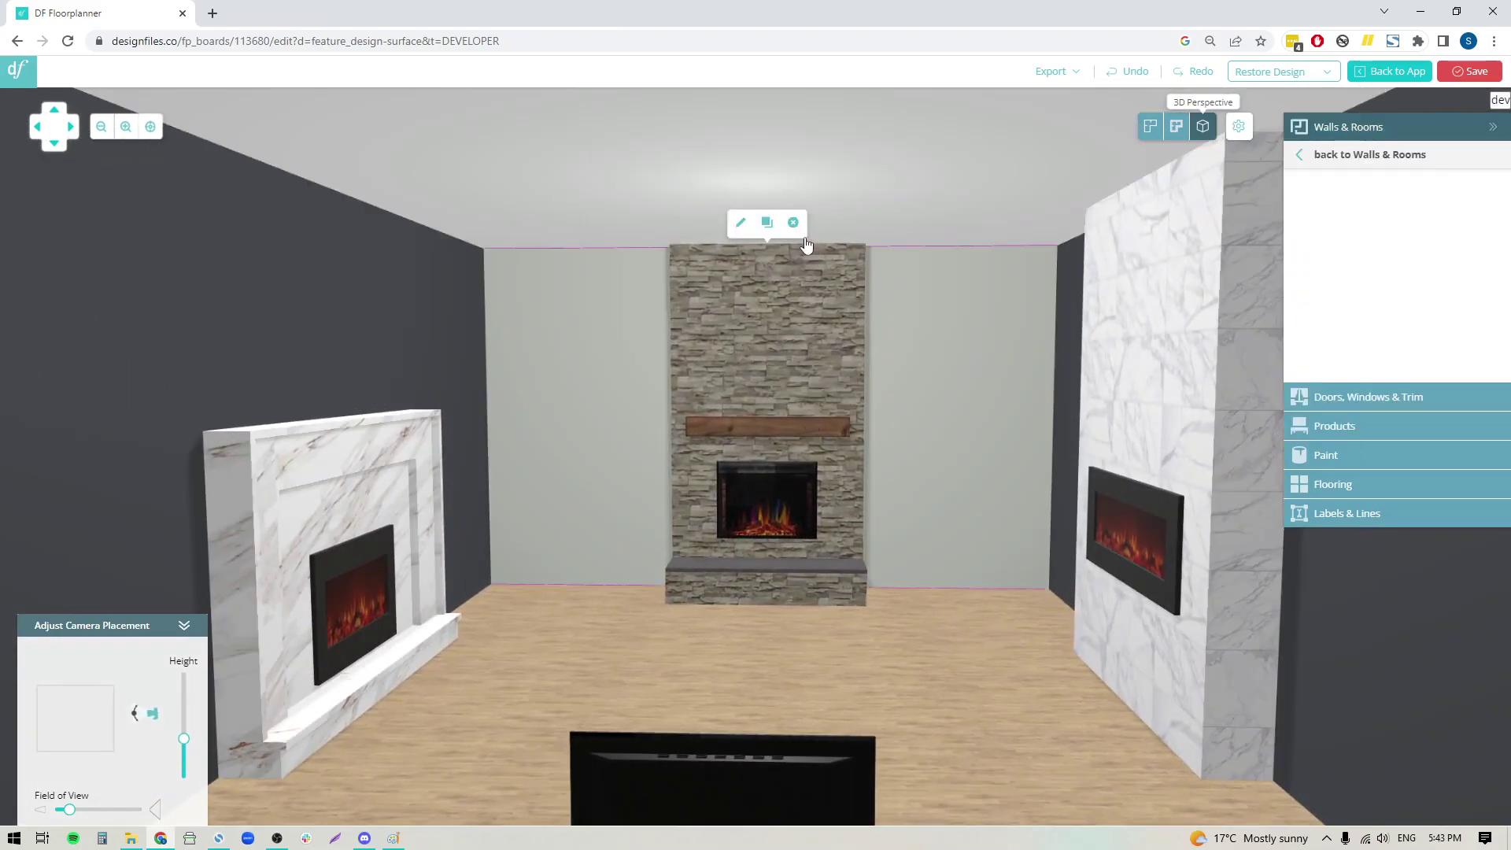
click(748, 229)
scroll(885, 639, up, 4)
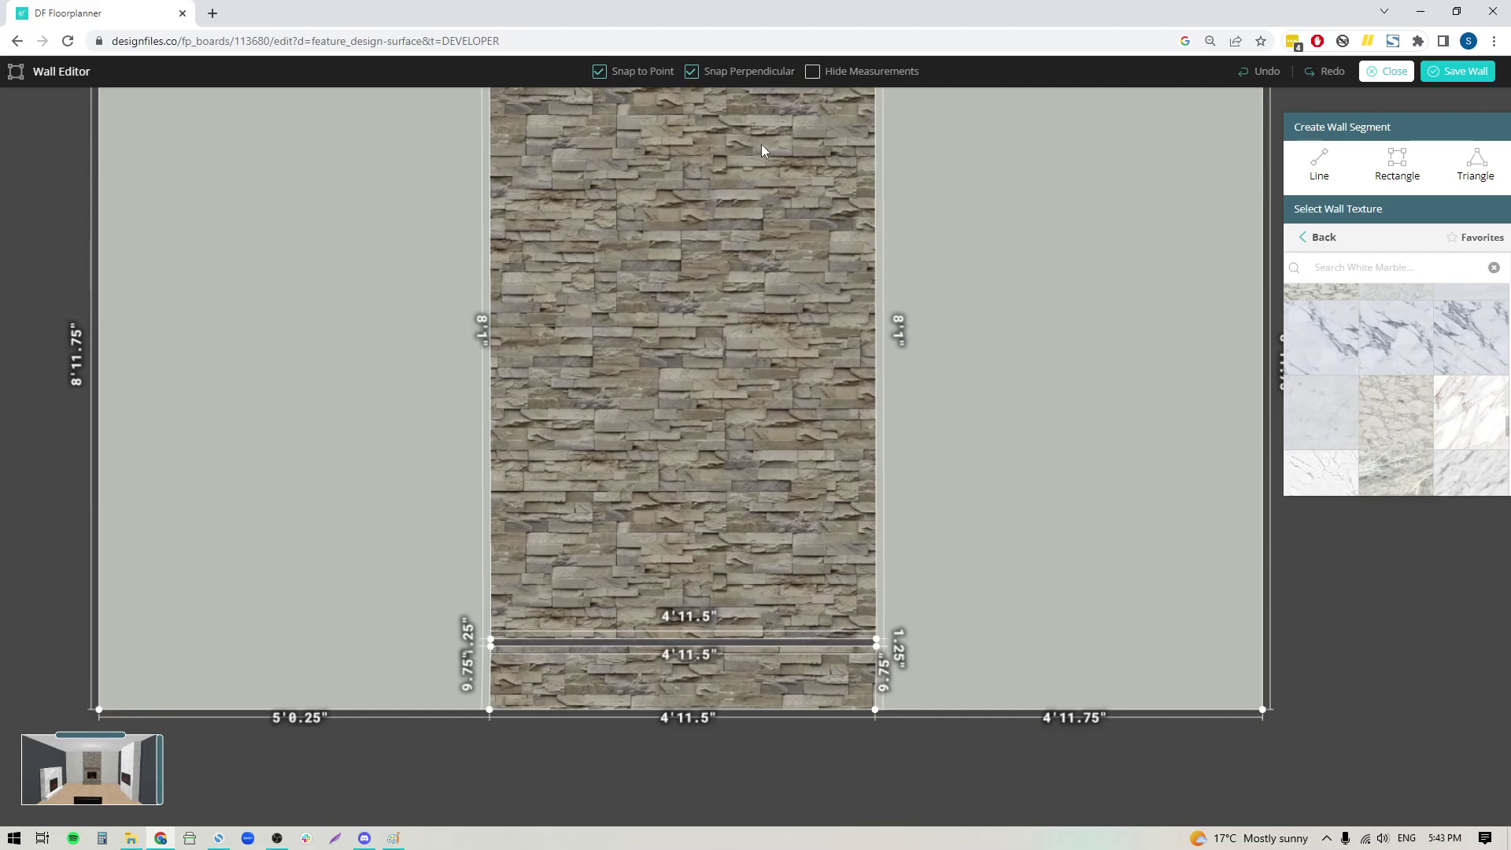
drag(803, 762, 807, 691)
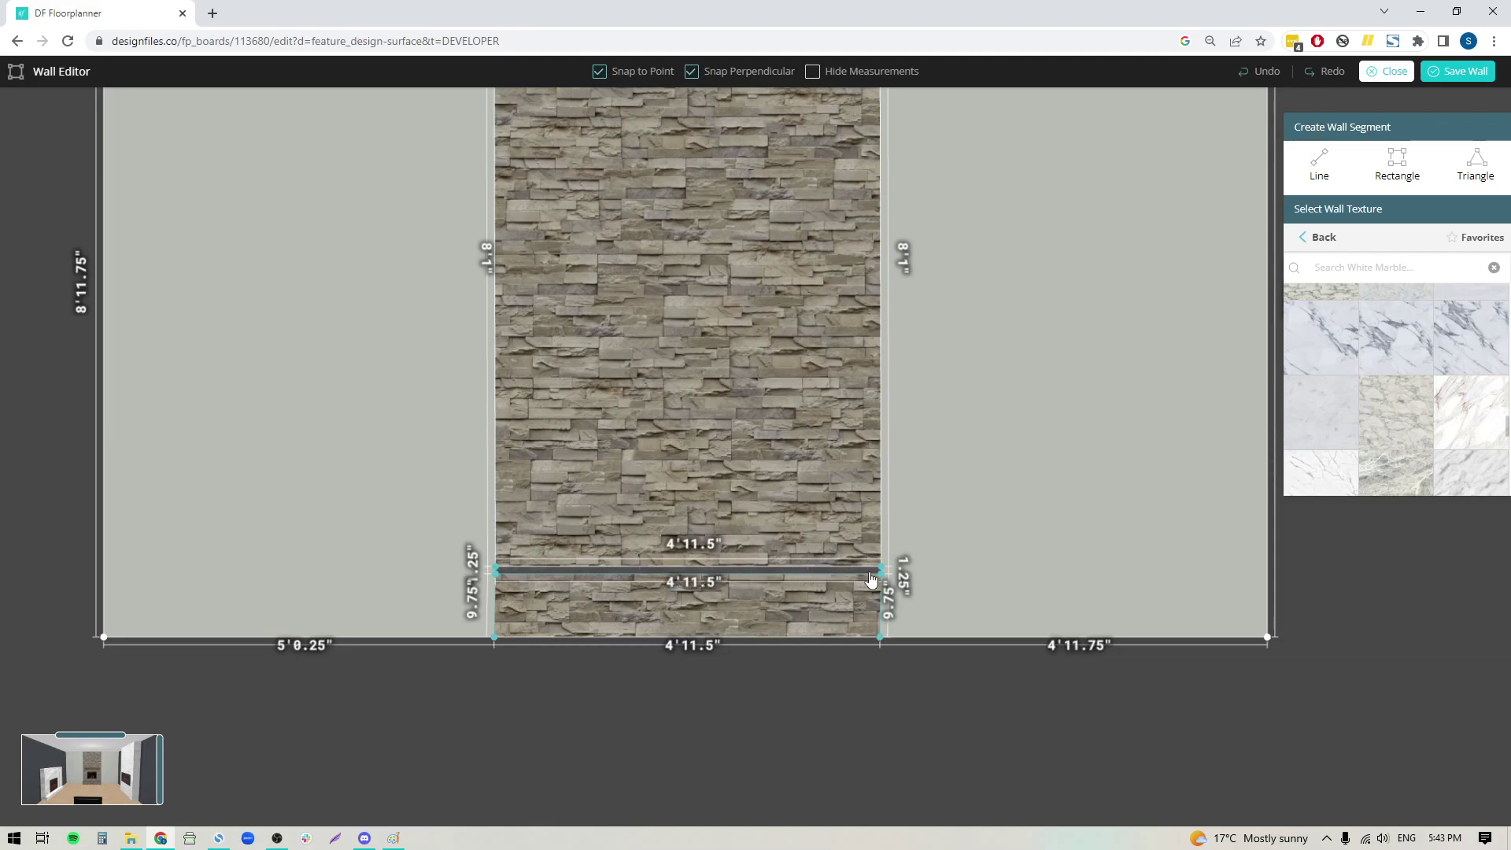
scroll(810, 741, up, 2)
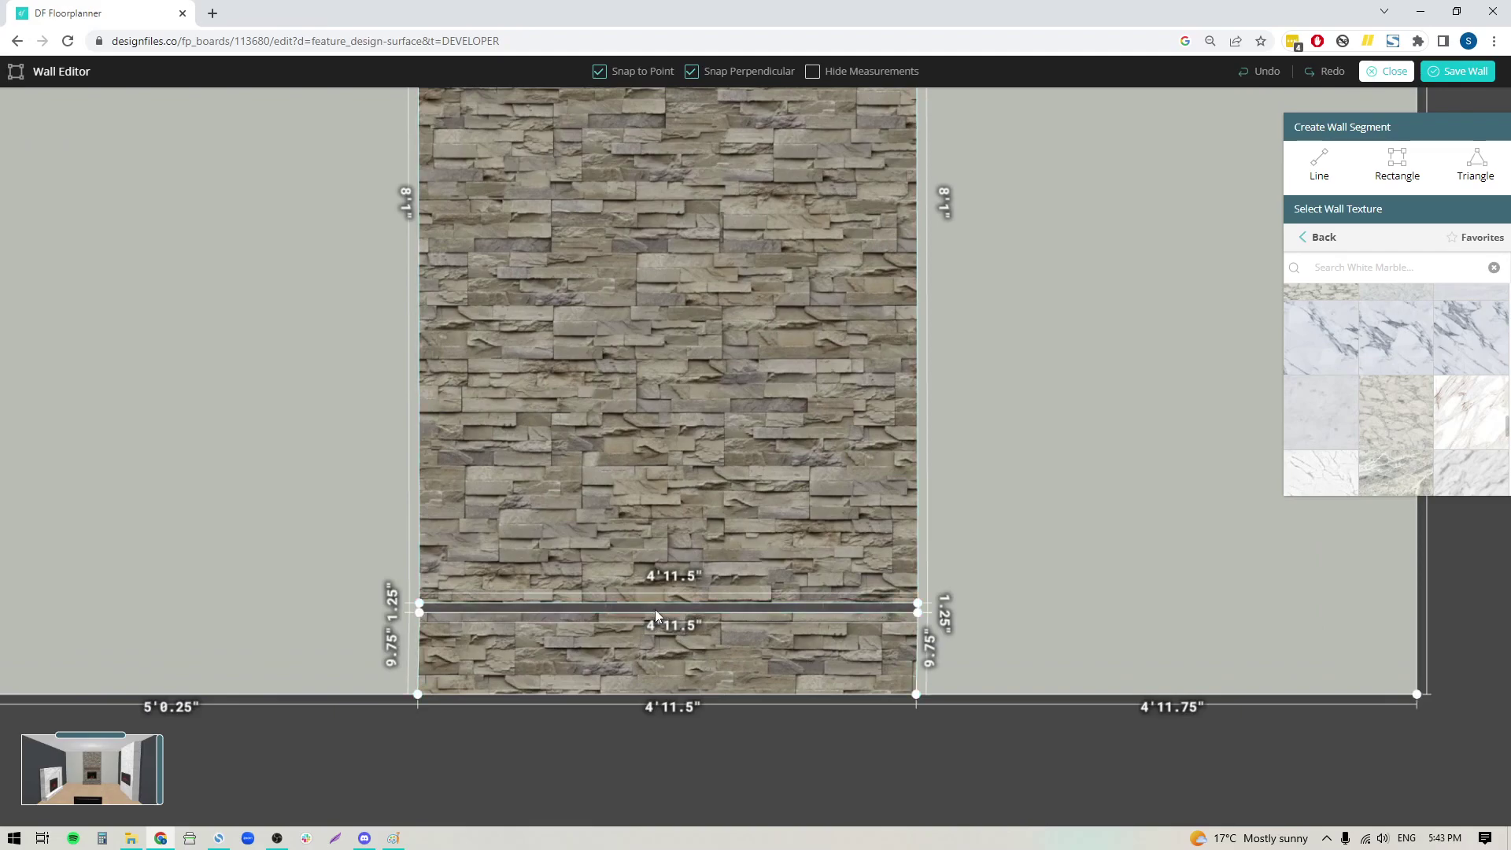
scroll(775, 736, down, 3)
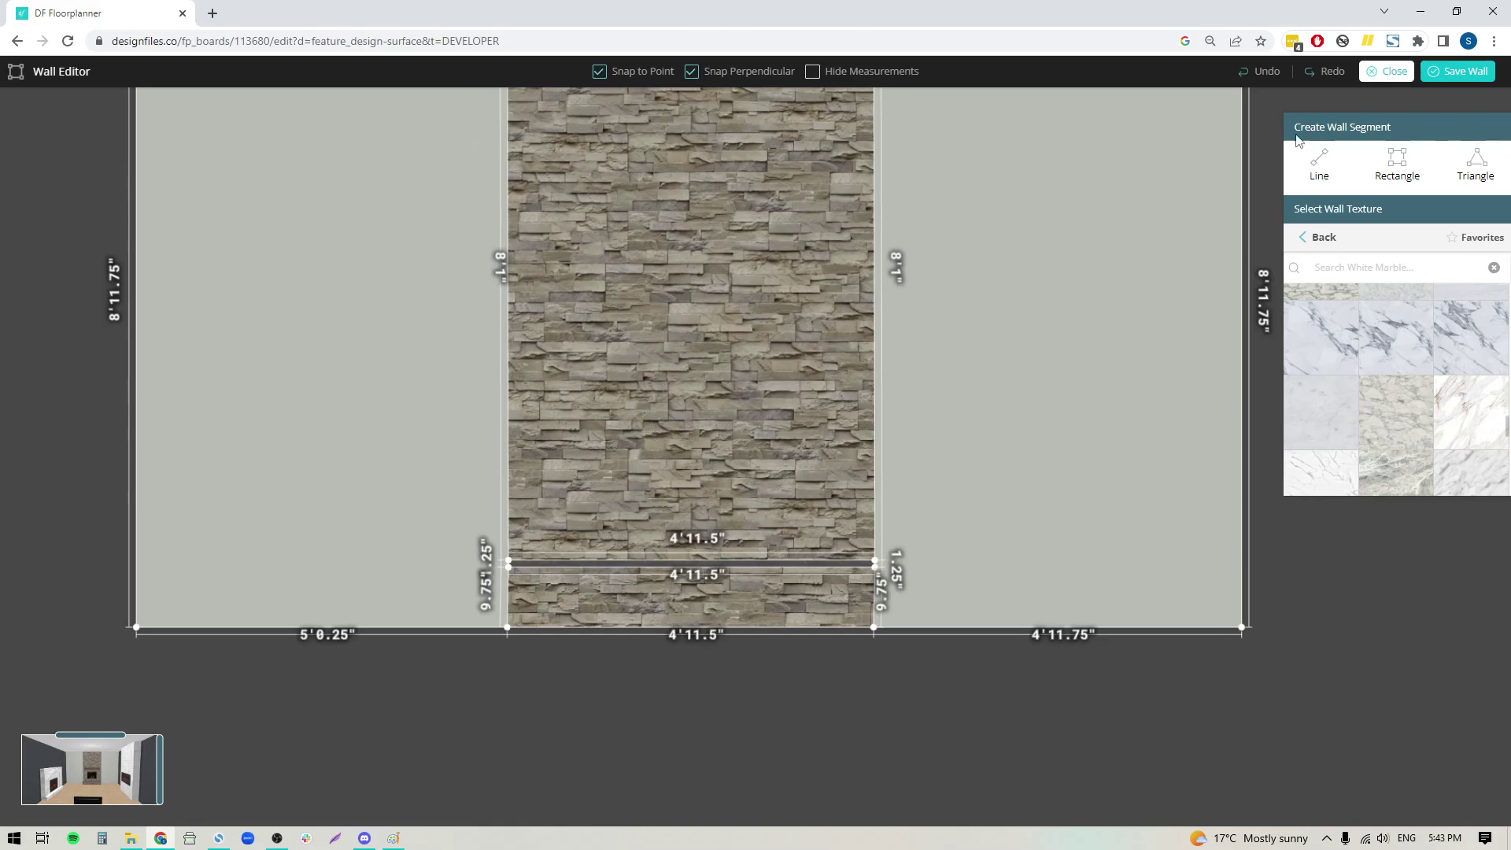
click(1458, 71)
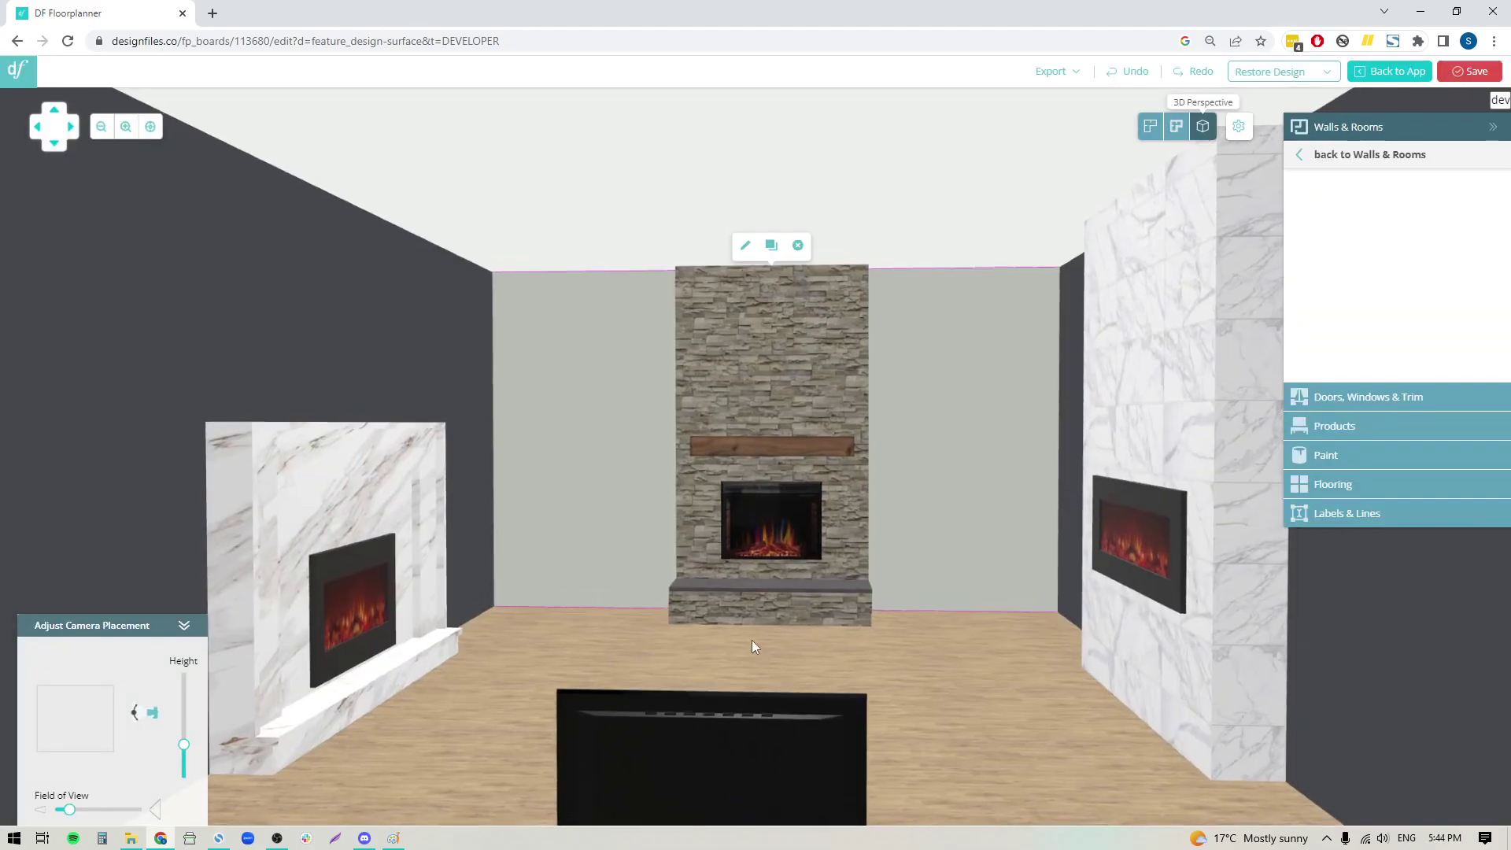
Reopen the stone wall for editing, check the extrusion of the chimney and base segments, save the wall and deselect it.
click(742, 249)
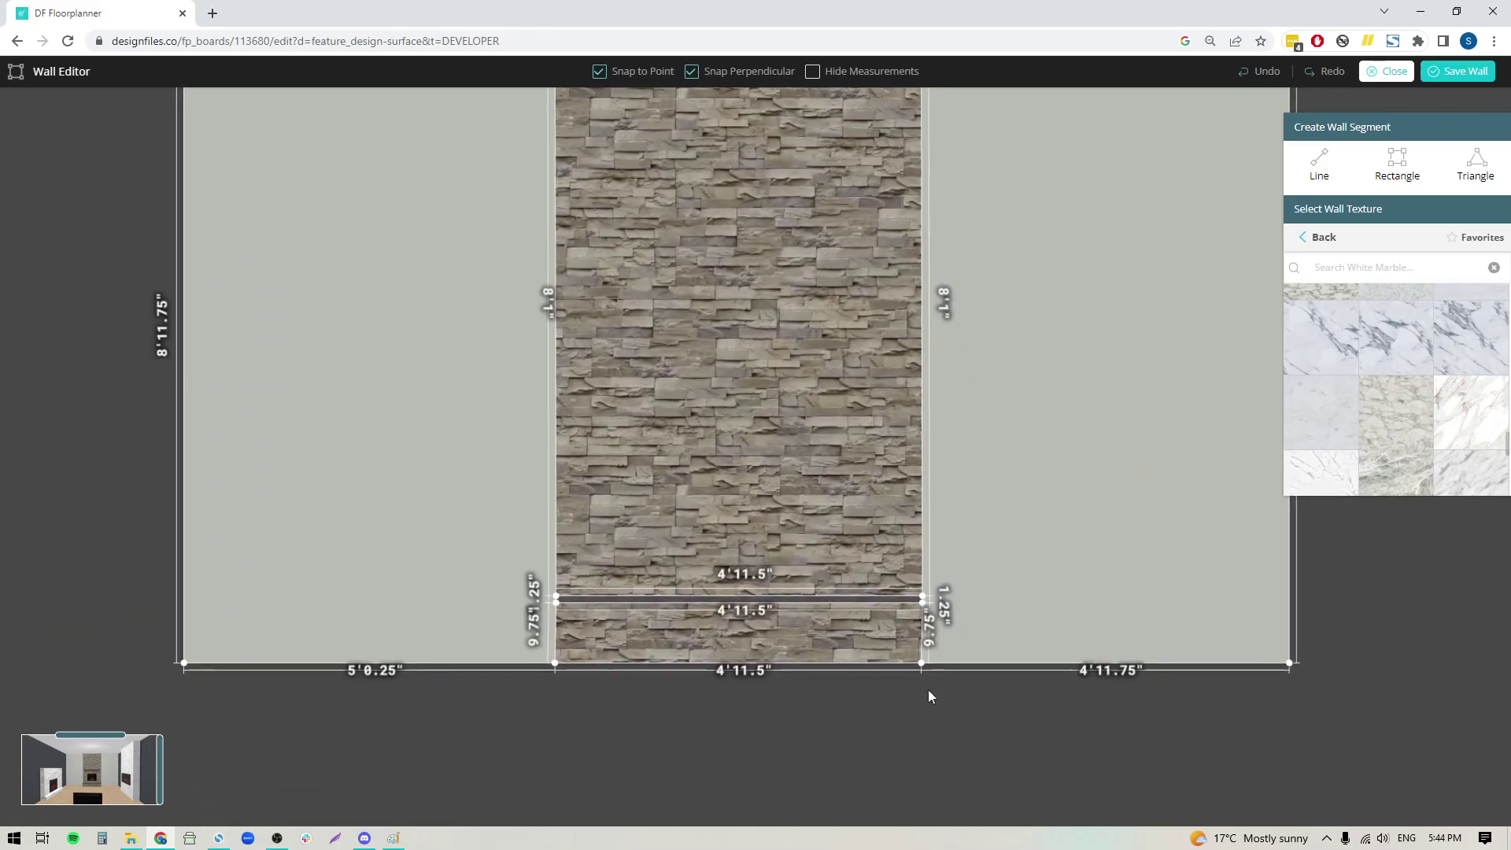
click(781, 335)
scroll(1475, 438, down, 2)
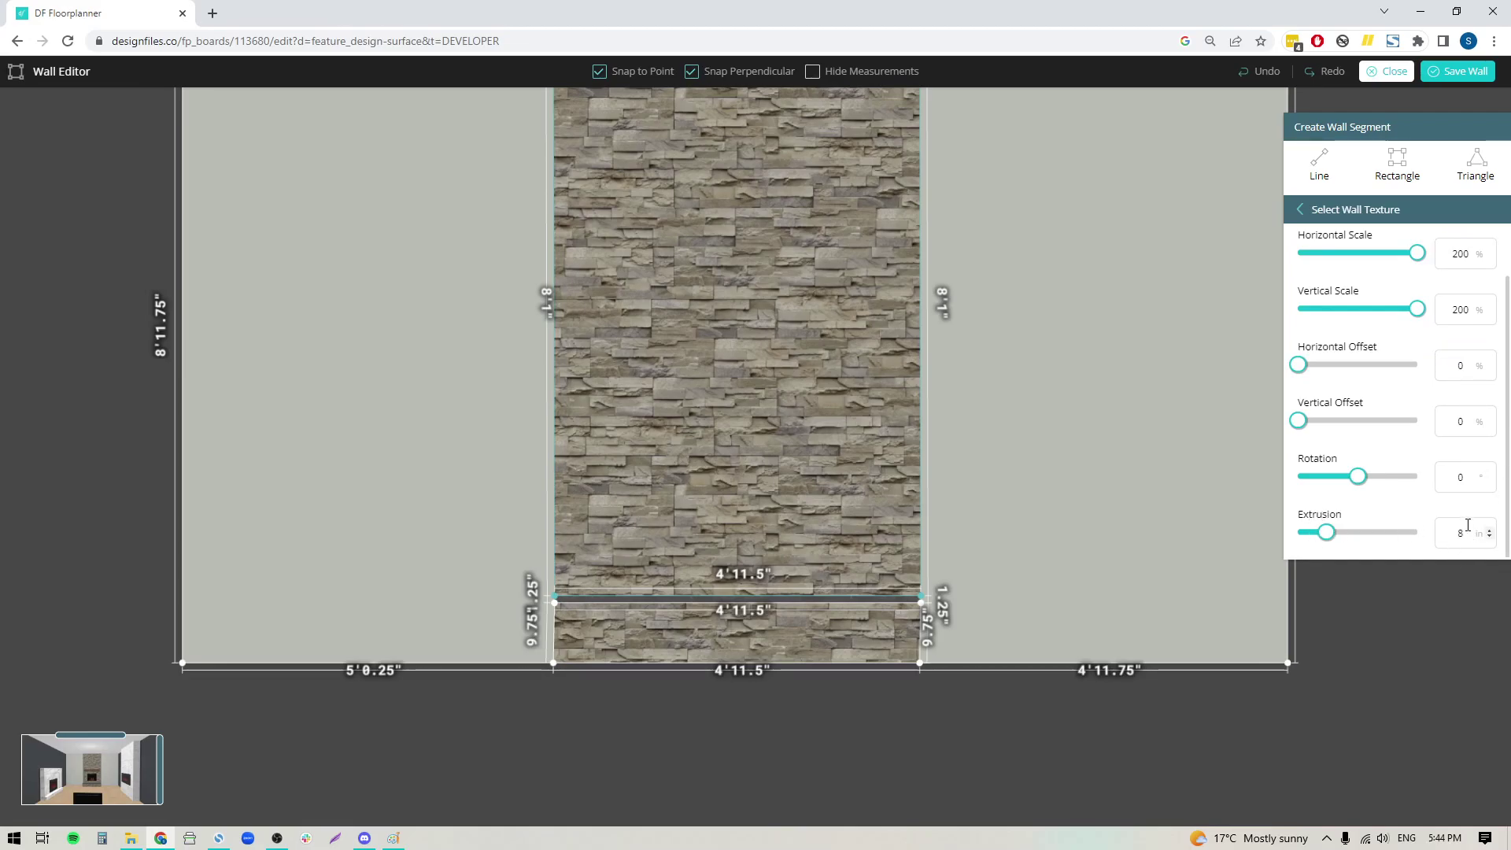
click(836, 644)
scroll(1393, 440, down, 2)
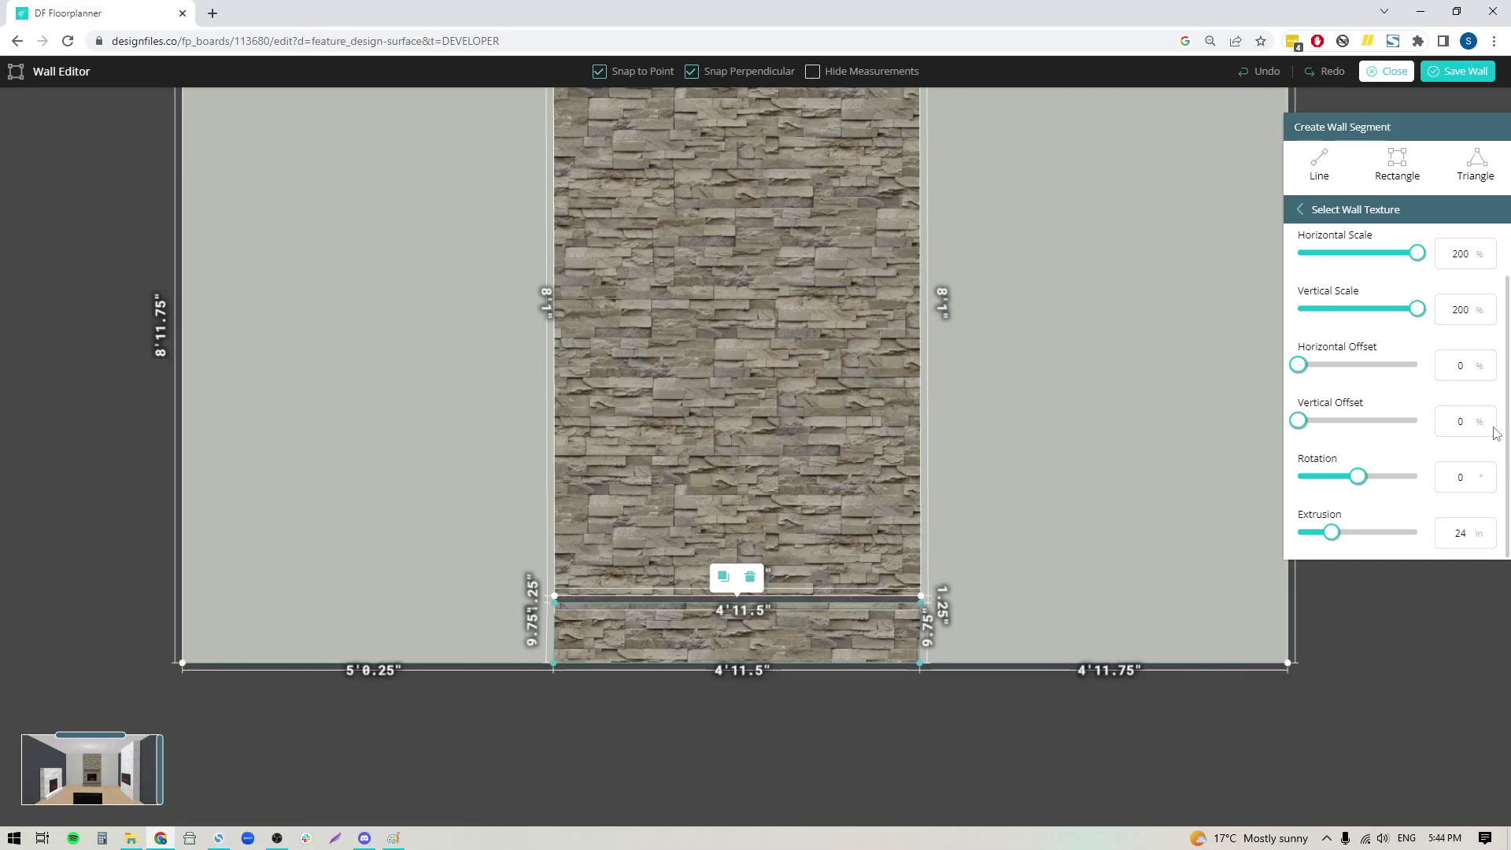
click(1457, 70)
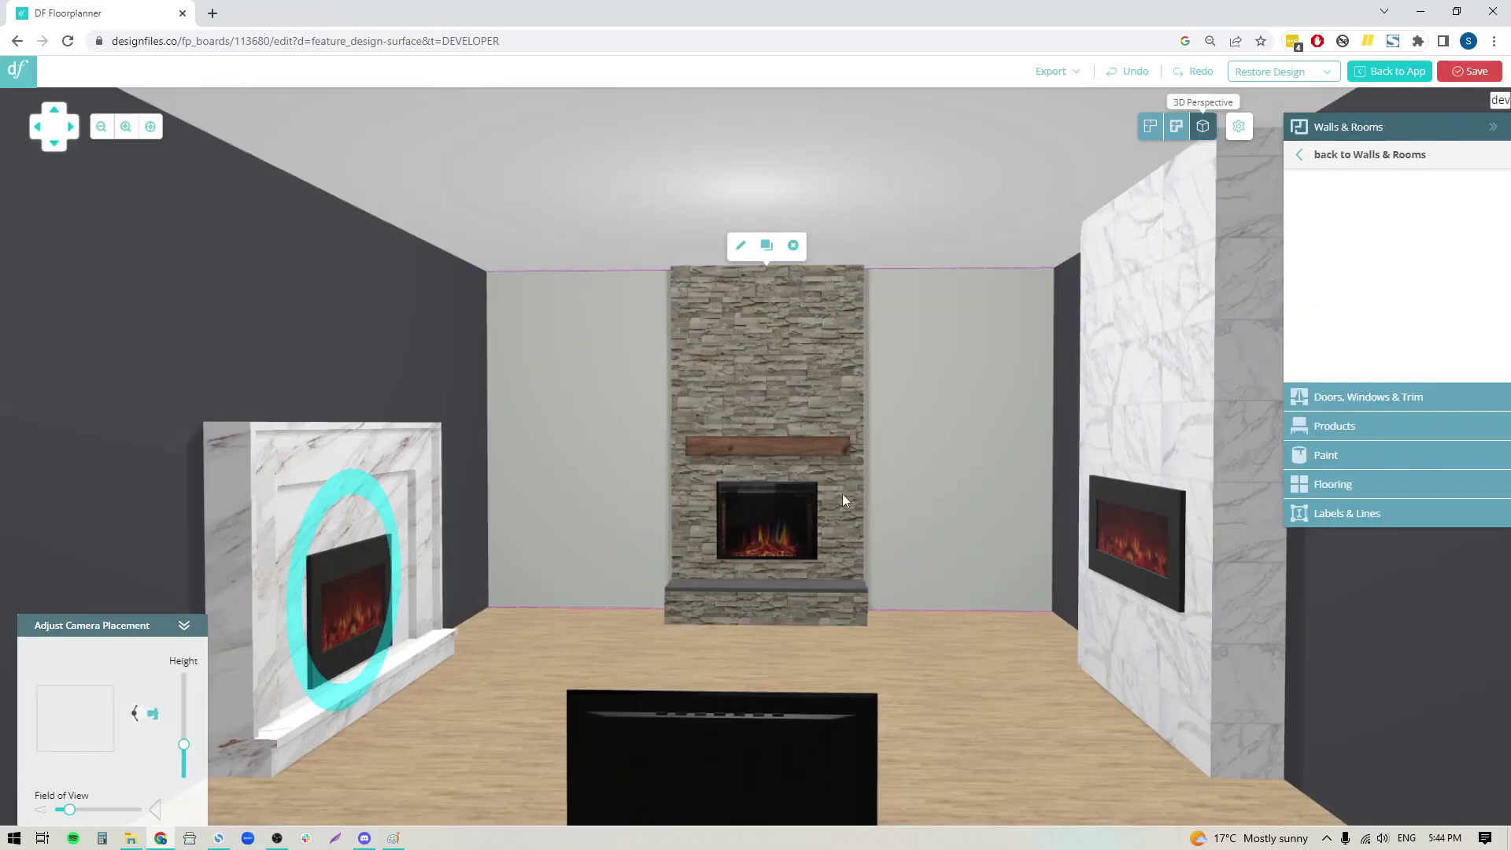
click(926, 639)
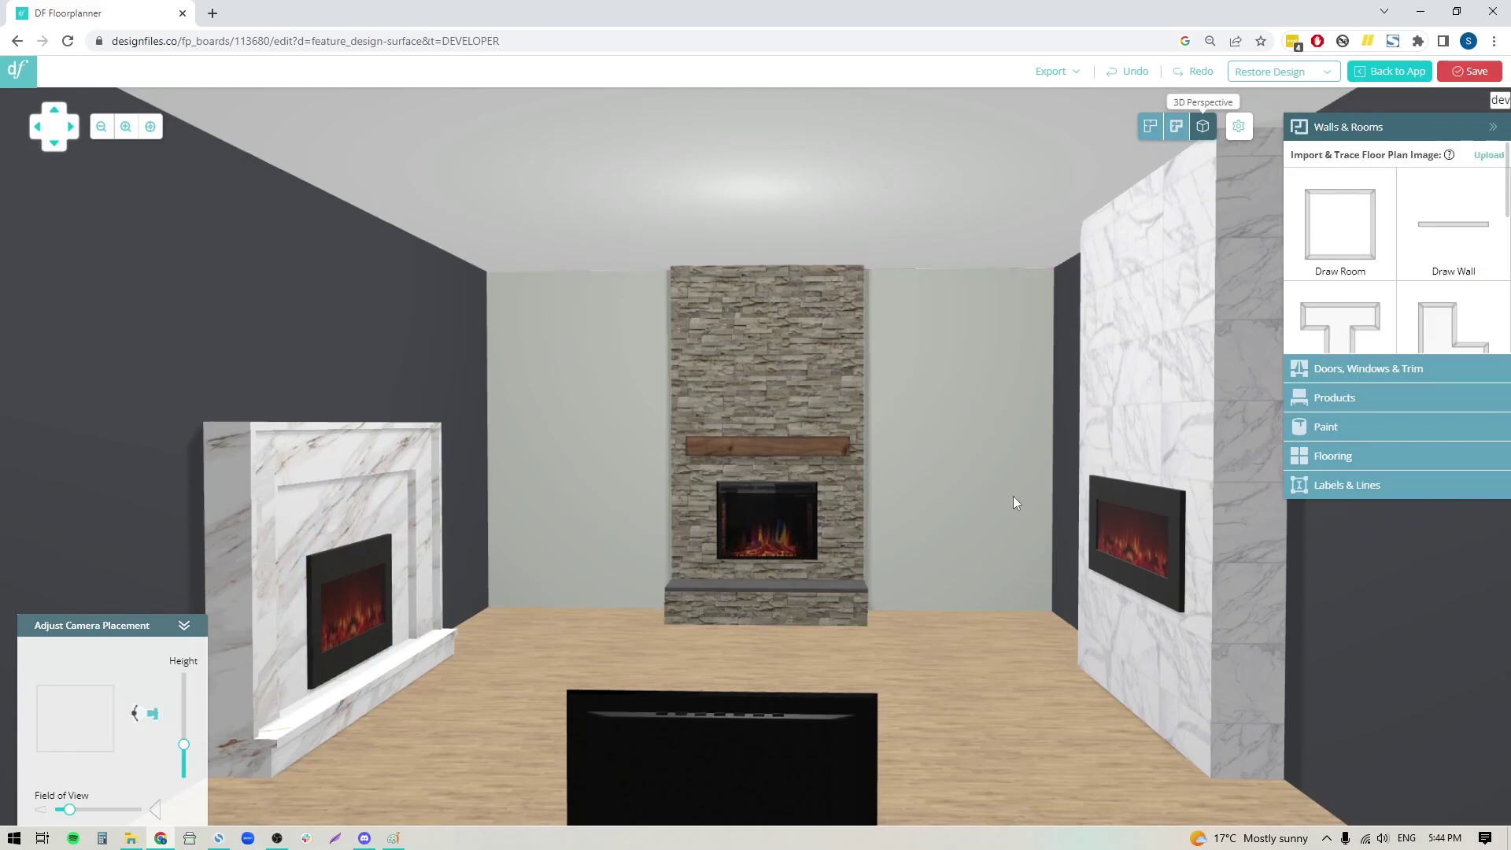
Search the products for "wood beam" and for "mantel", and browse the mantel options.
click(1339, 399)
drag(1367, 210, 1287, 214)
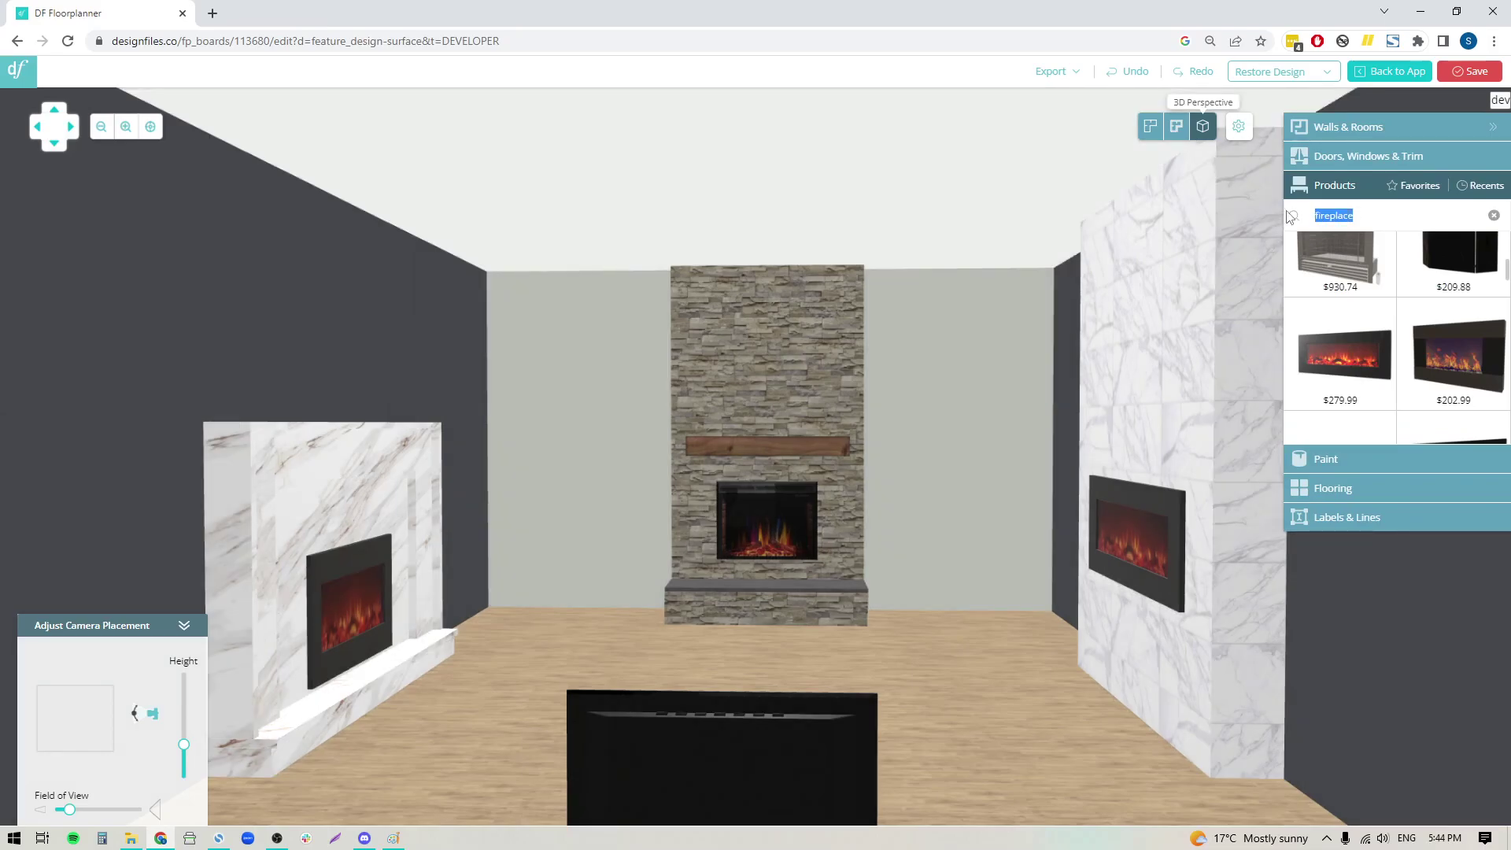
text(wood beam)
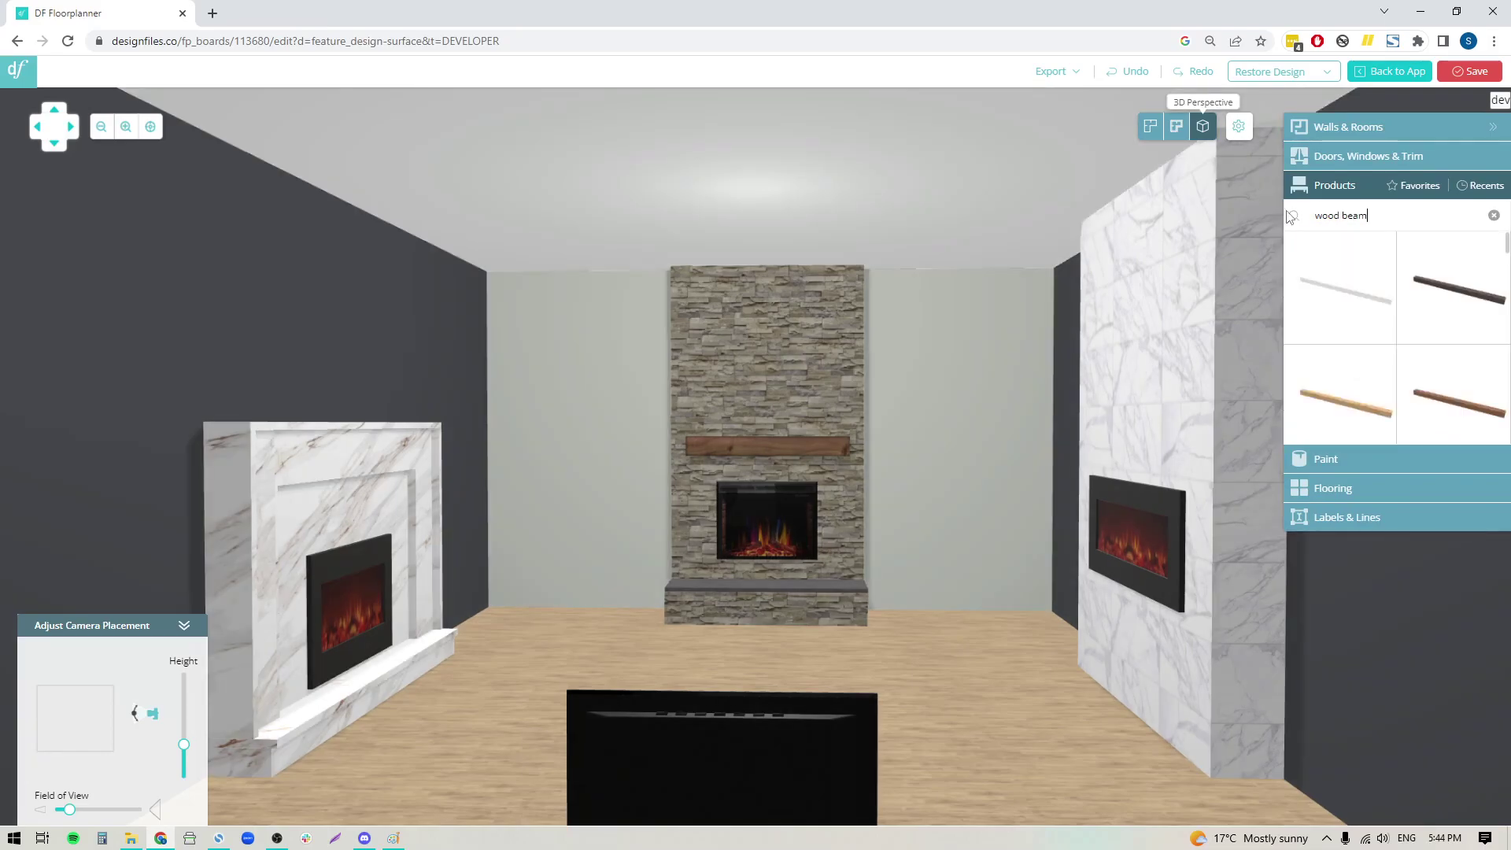
drag(1378, 224, 1303, 234)
text(mantel)
scroll(1342, 382, down, 2)
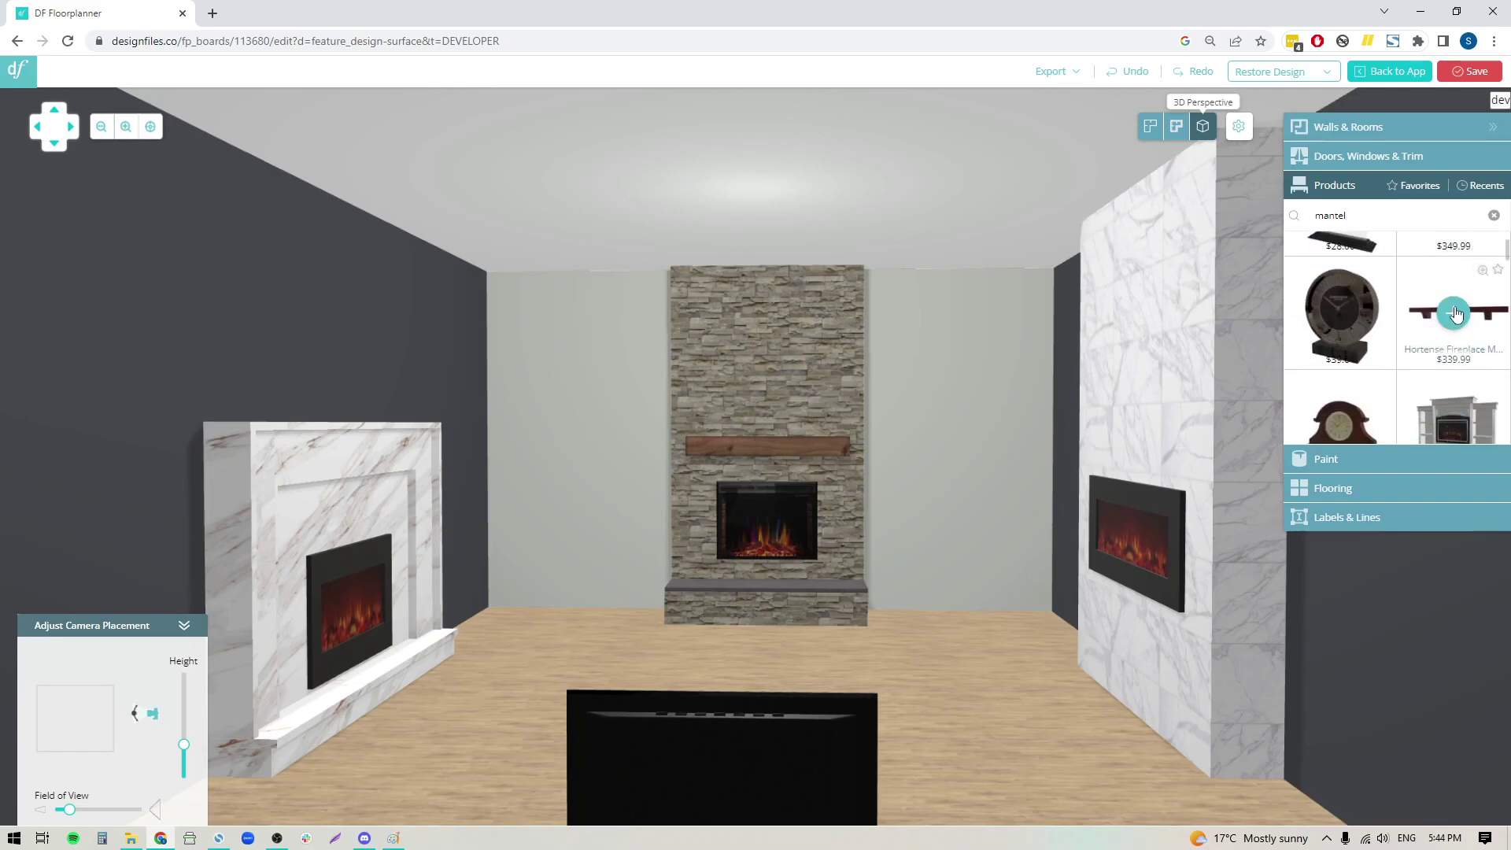
scroll(1322, 263, up, 3)
Place the Alistair Fireplace Shelf Mantel on the stone chimney above the existing mantel and select it.
mouse_move(1340, 295)
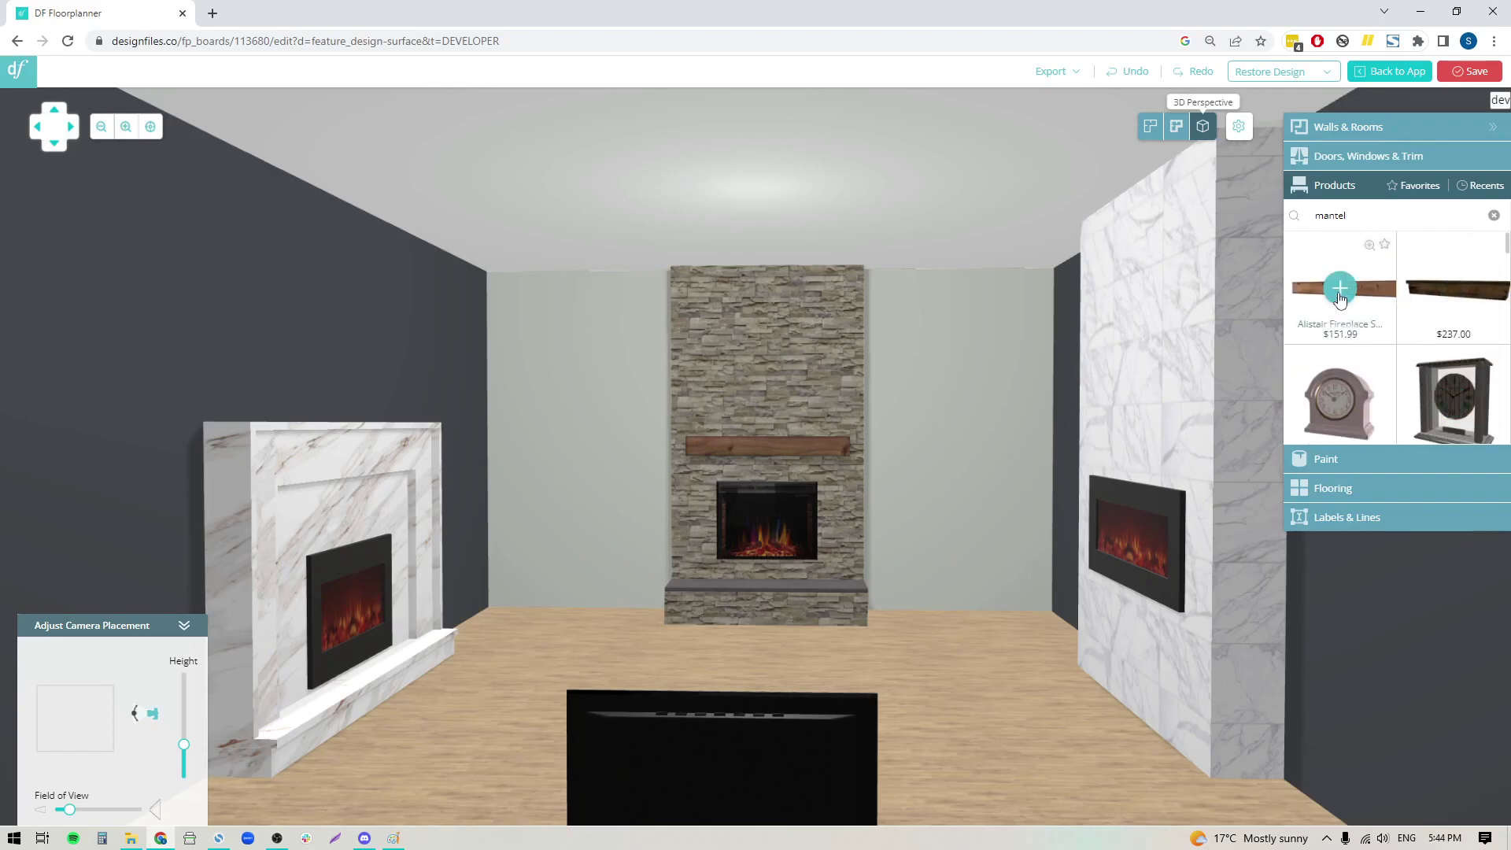
drag(1341, 295, 770, 414)
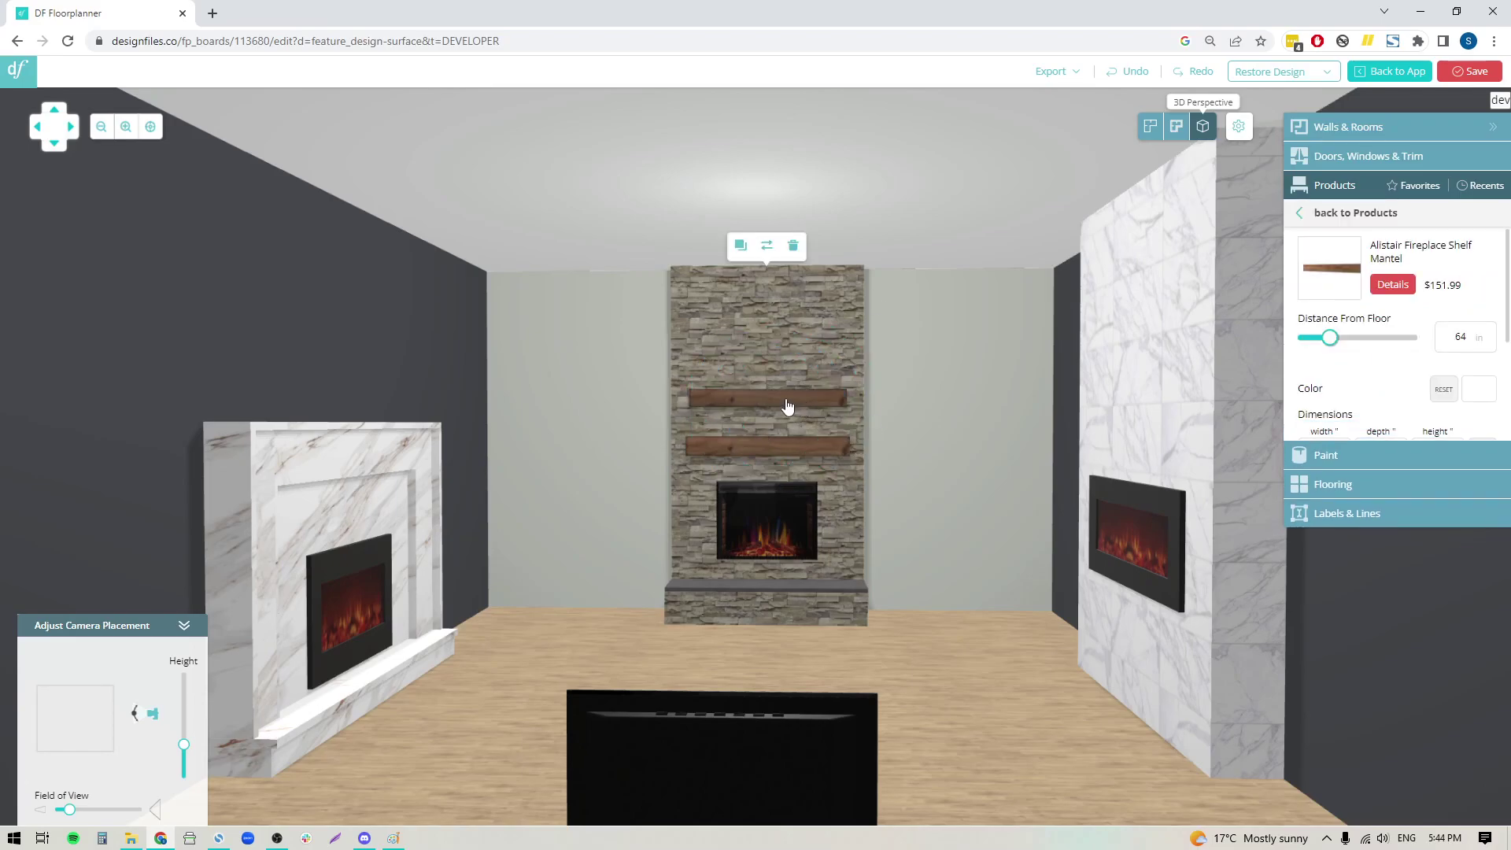
click(787, 408)
scroll(791, 503, up, 2)
scroll(791, 504, up, 3)
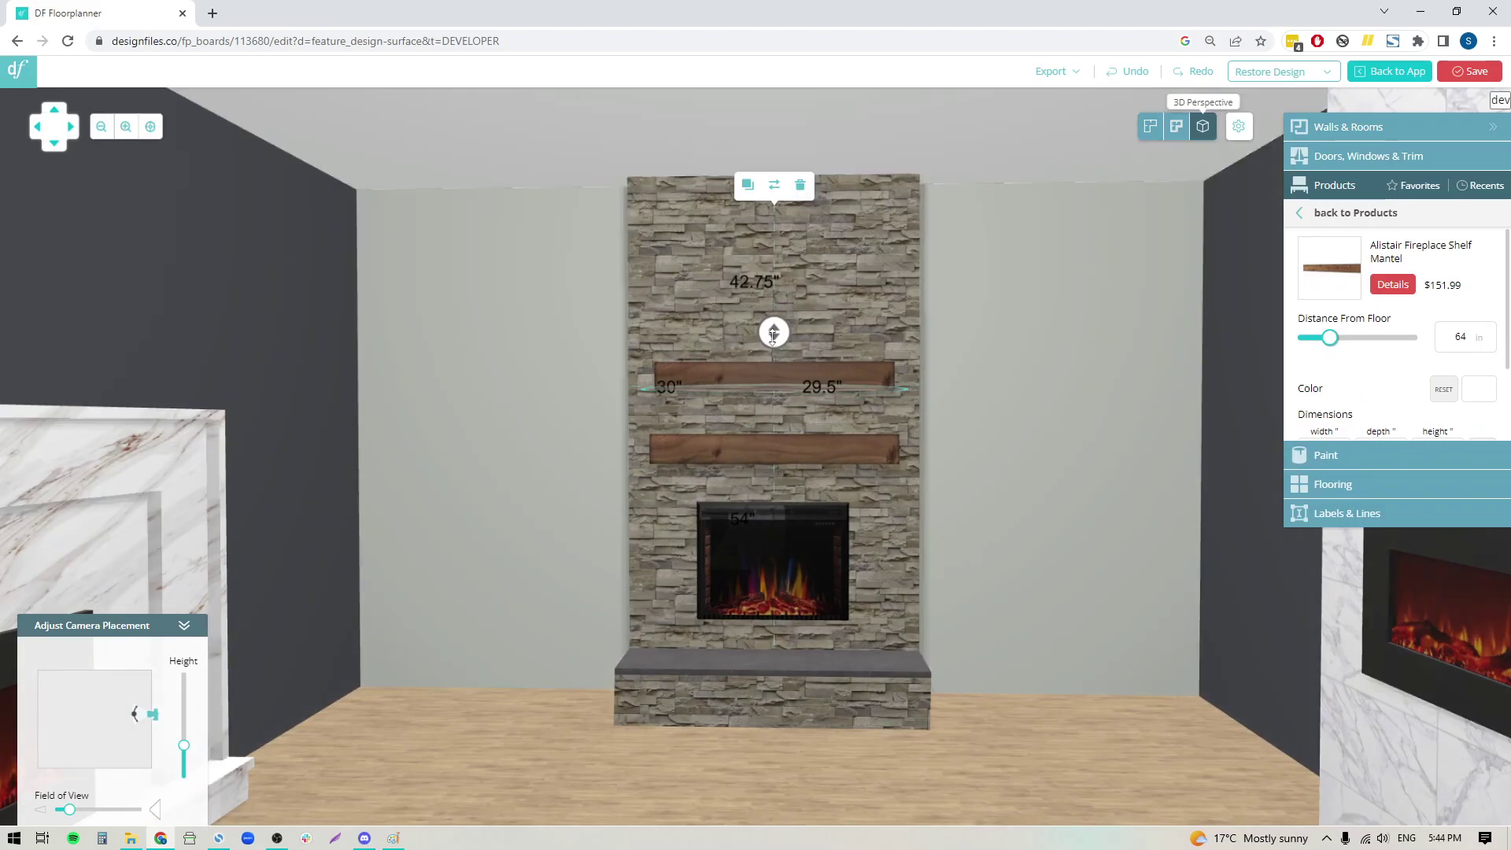
Raise the added mantel to 61.75 in above the floor, check its dimension settings, and delete it.
drag(773, 337, 783, 279)
scroll(1338, 347, down, 2)
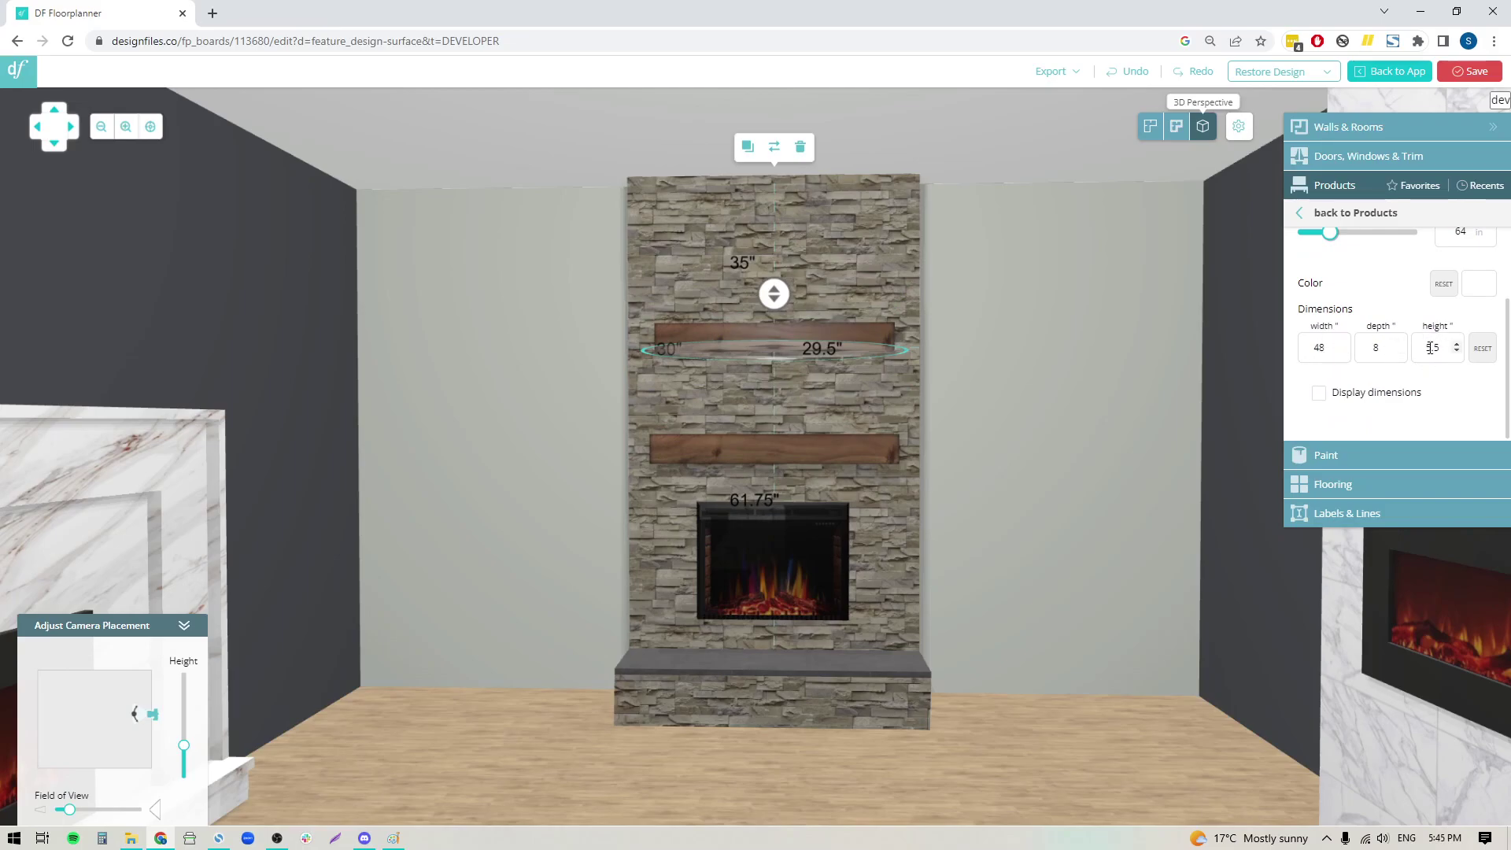
click(800, 147)
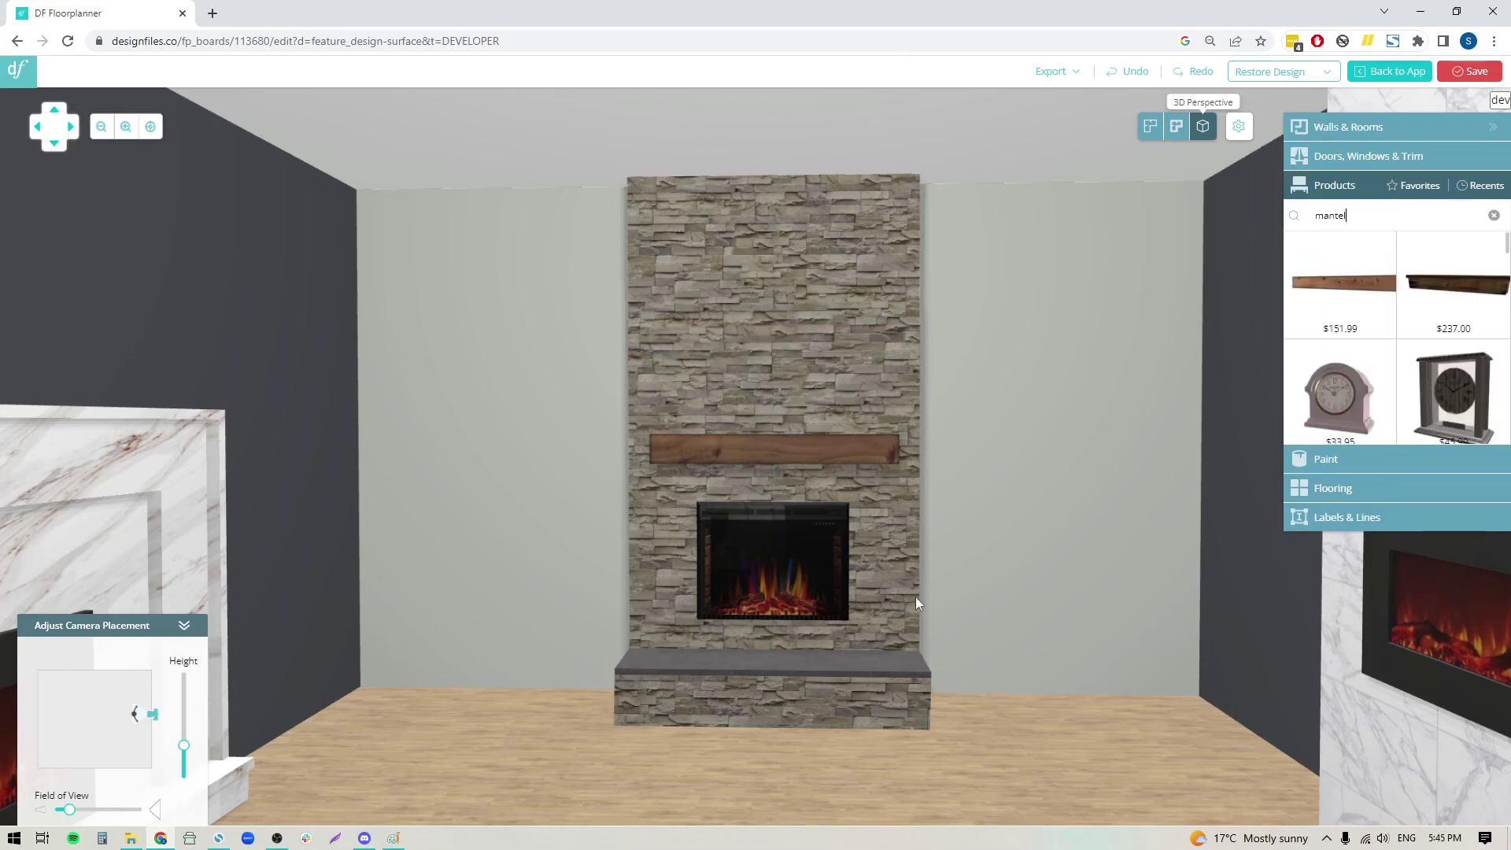
Turn the 3D view to the wall with the white marble tile chimney and open that wall for editing.
scroll(710, 764, down, 5)
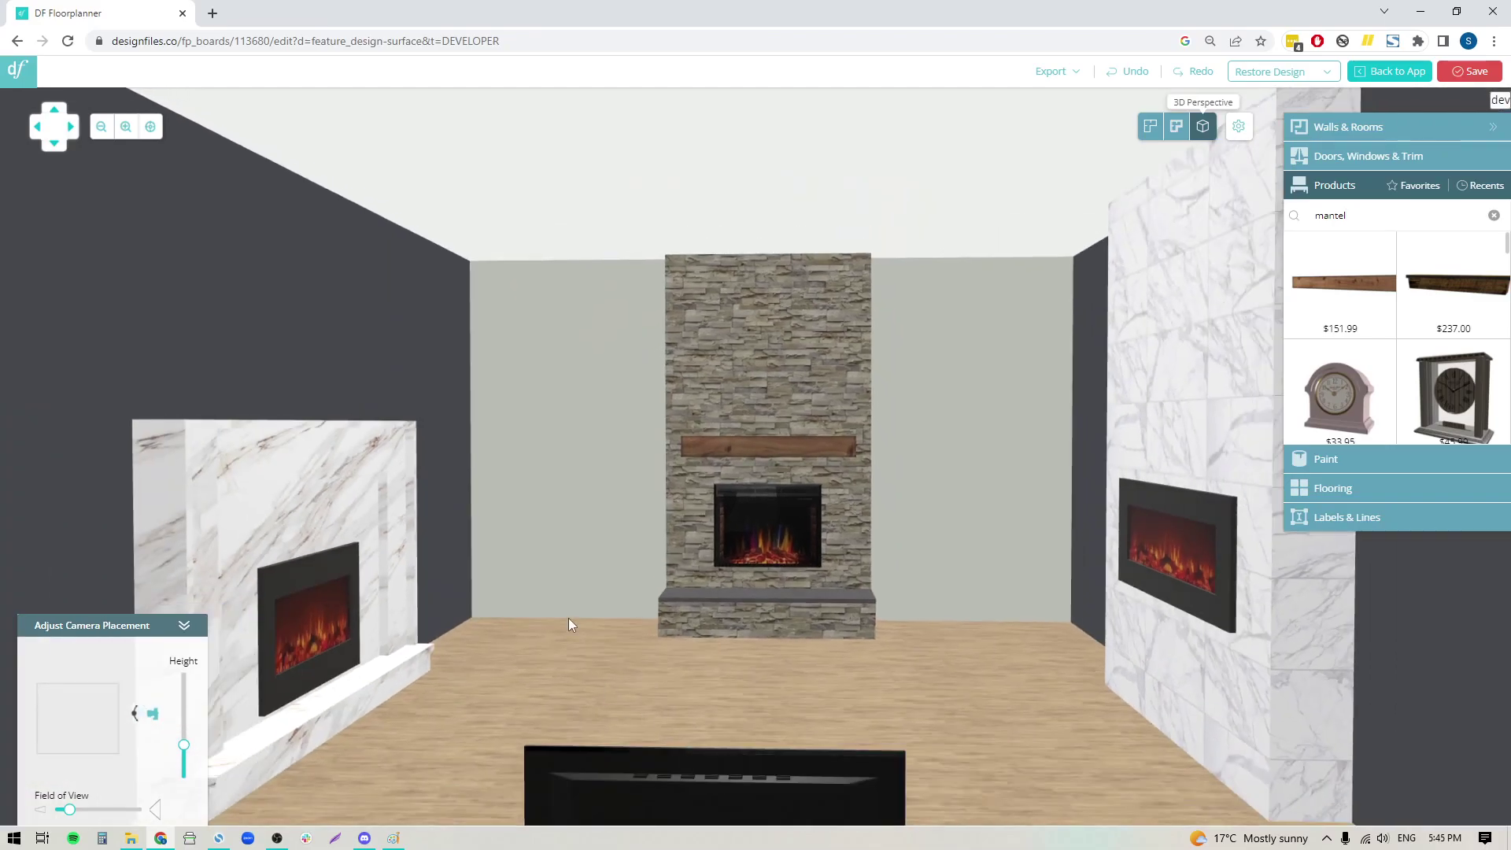
drag(569, 624, 655, 680)
scroll(787, 669, down, 5)
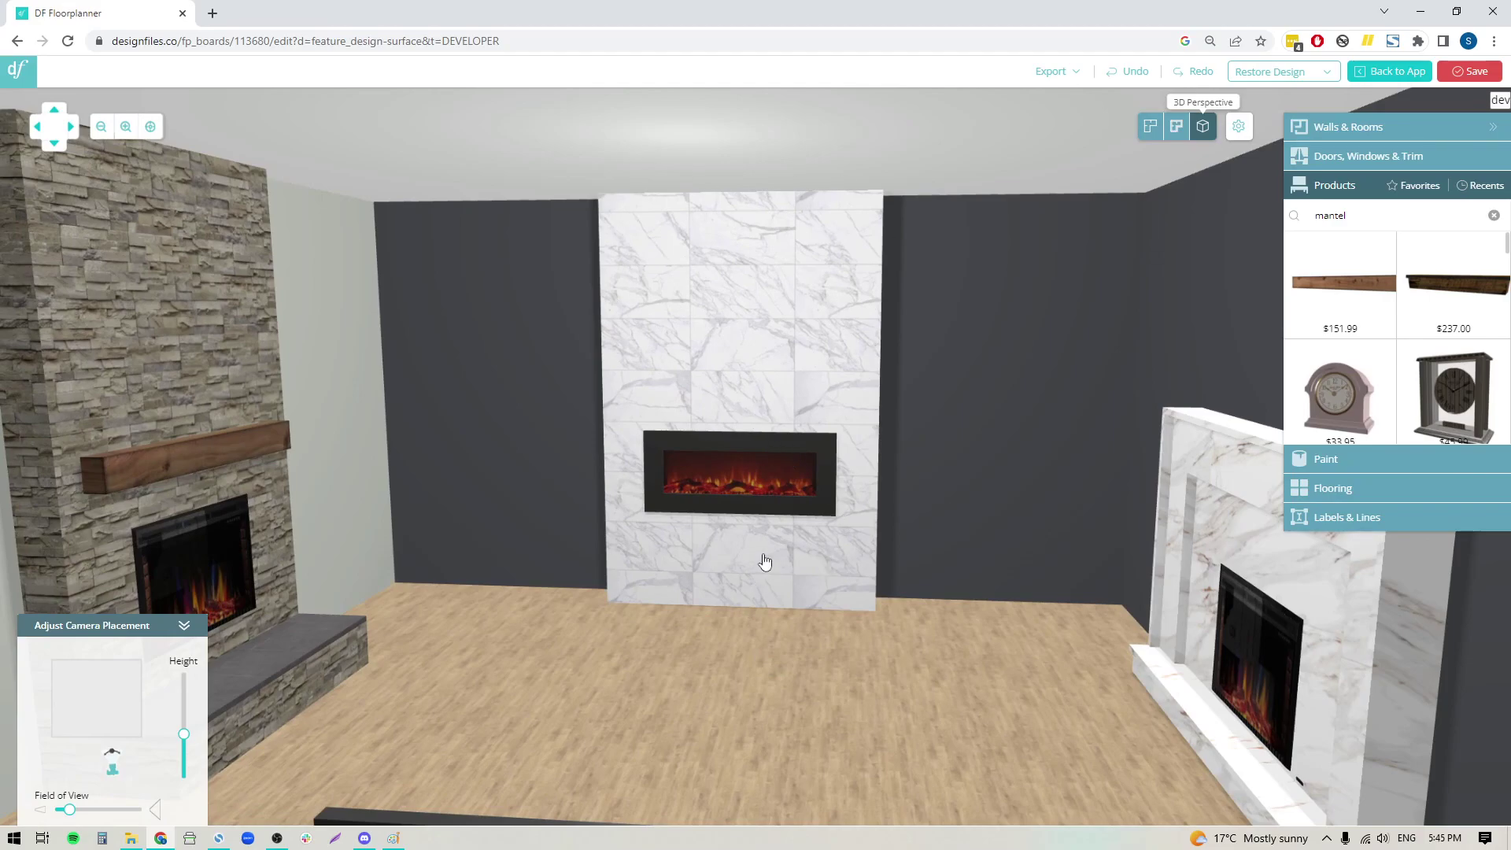
click(746, 351)
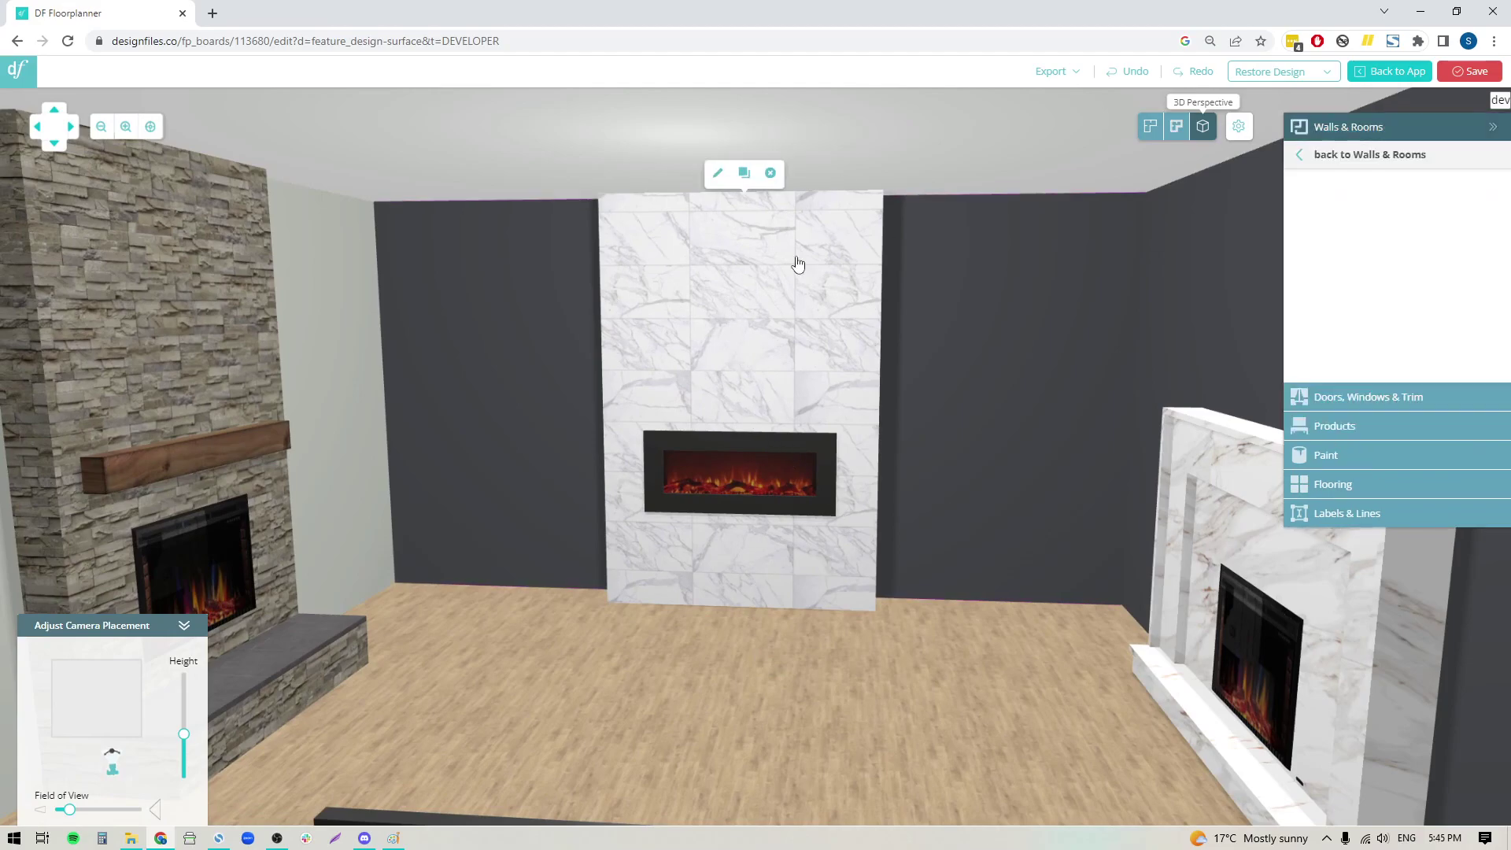
click(719, 169)
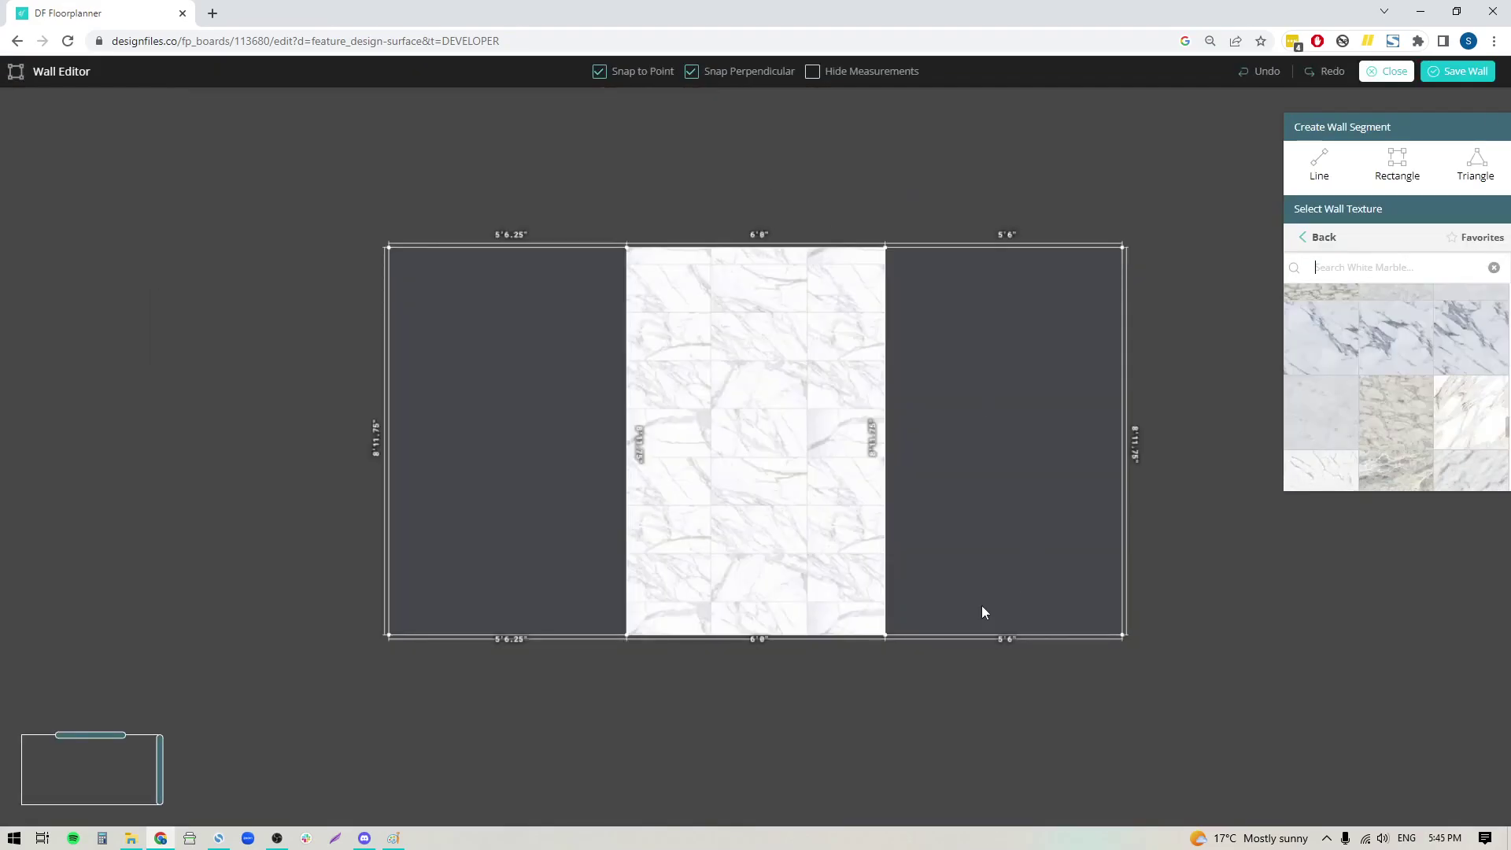
Browse the Marble category of the Tile textures for a white marble tile and select the wall's central segment.
click(1326, 240)
click(1316, 242)
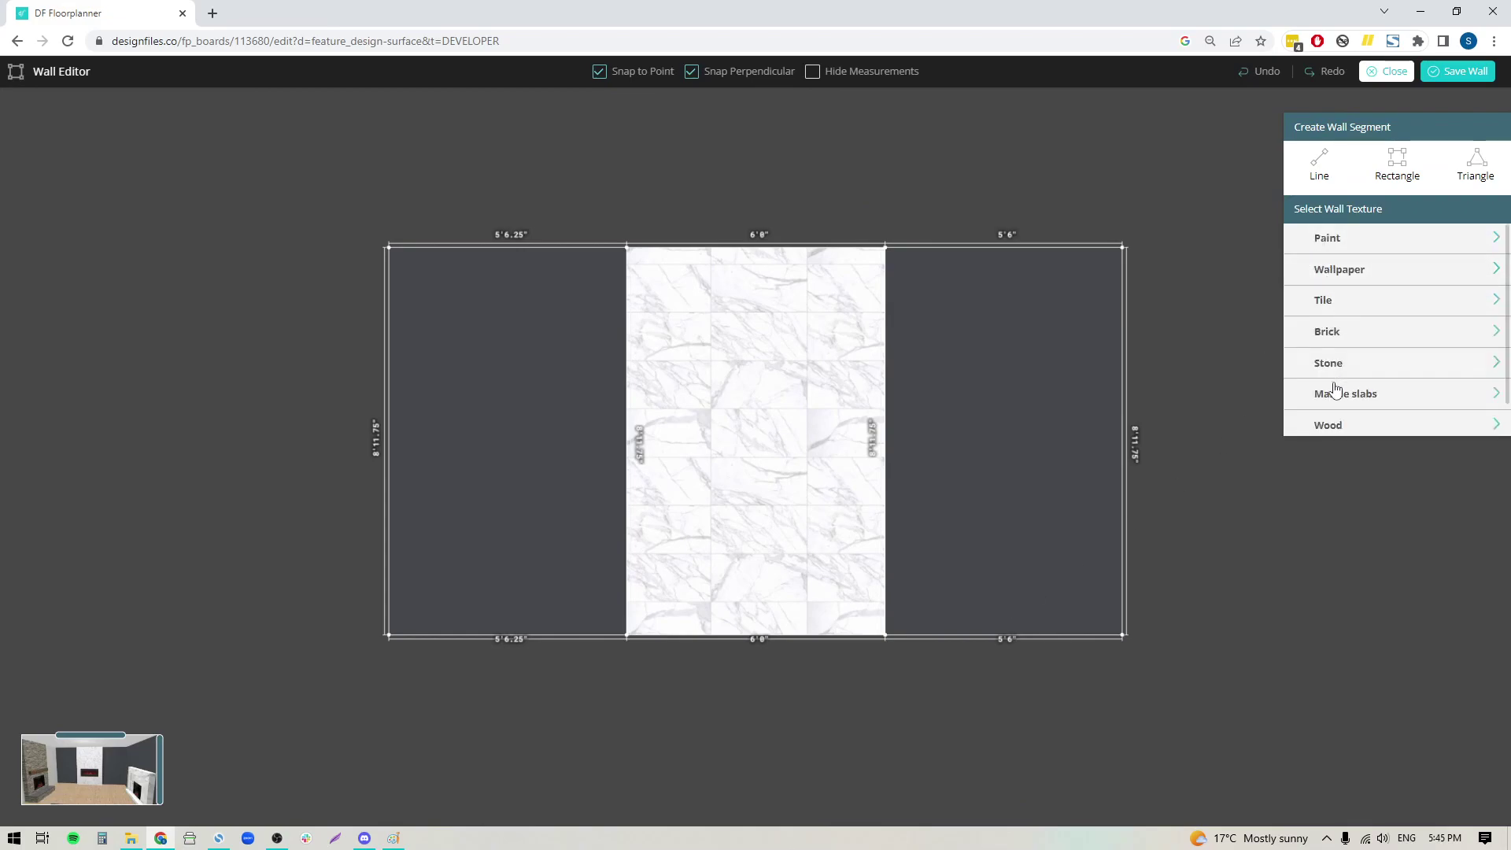
click(1324, 300)
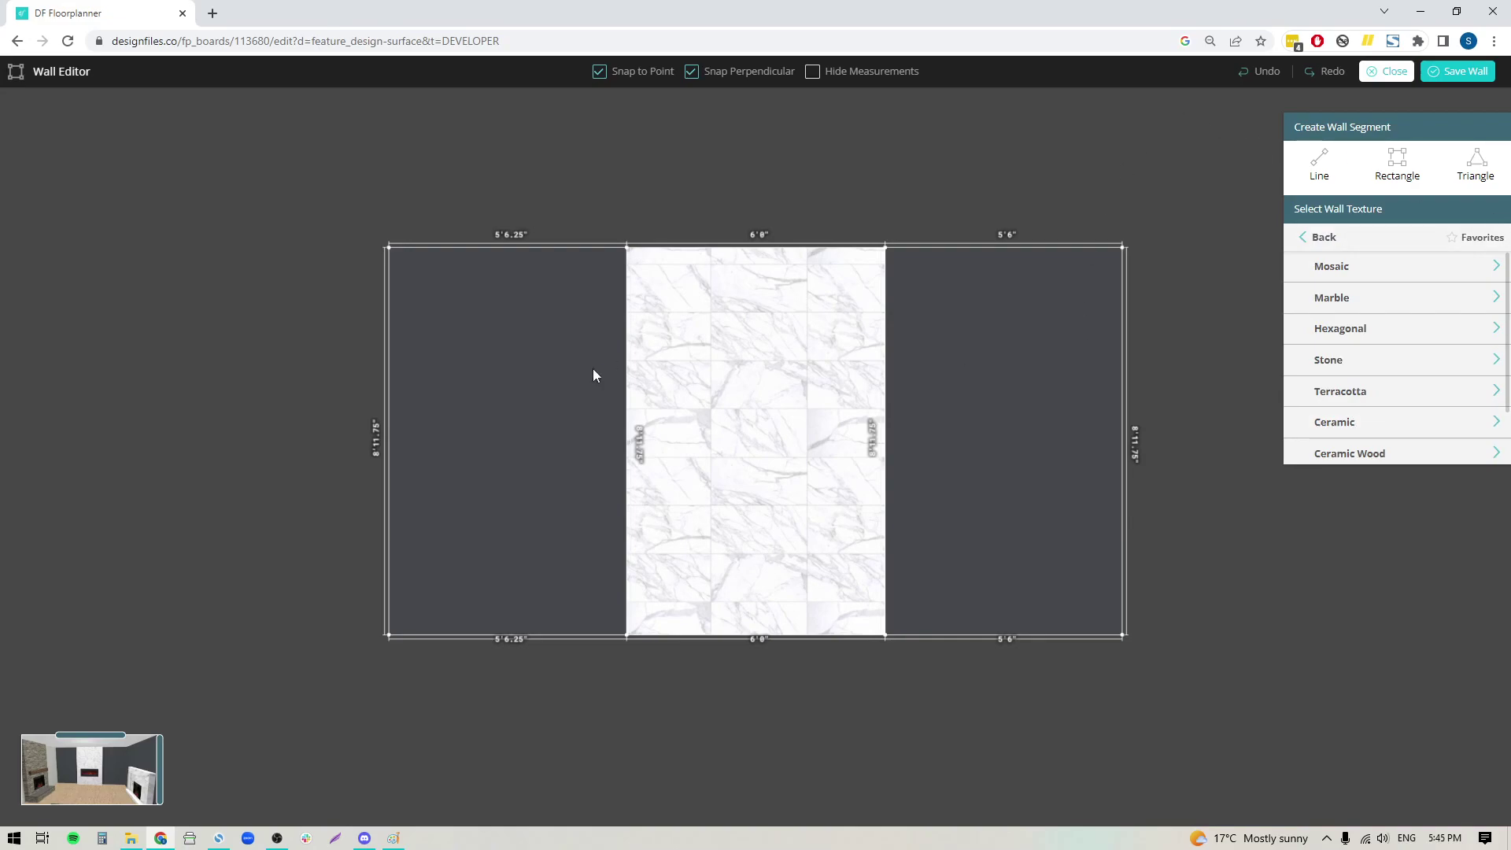
click(1354, 303)
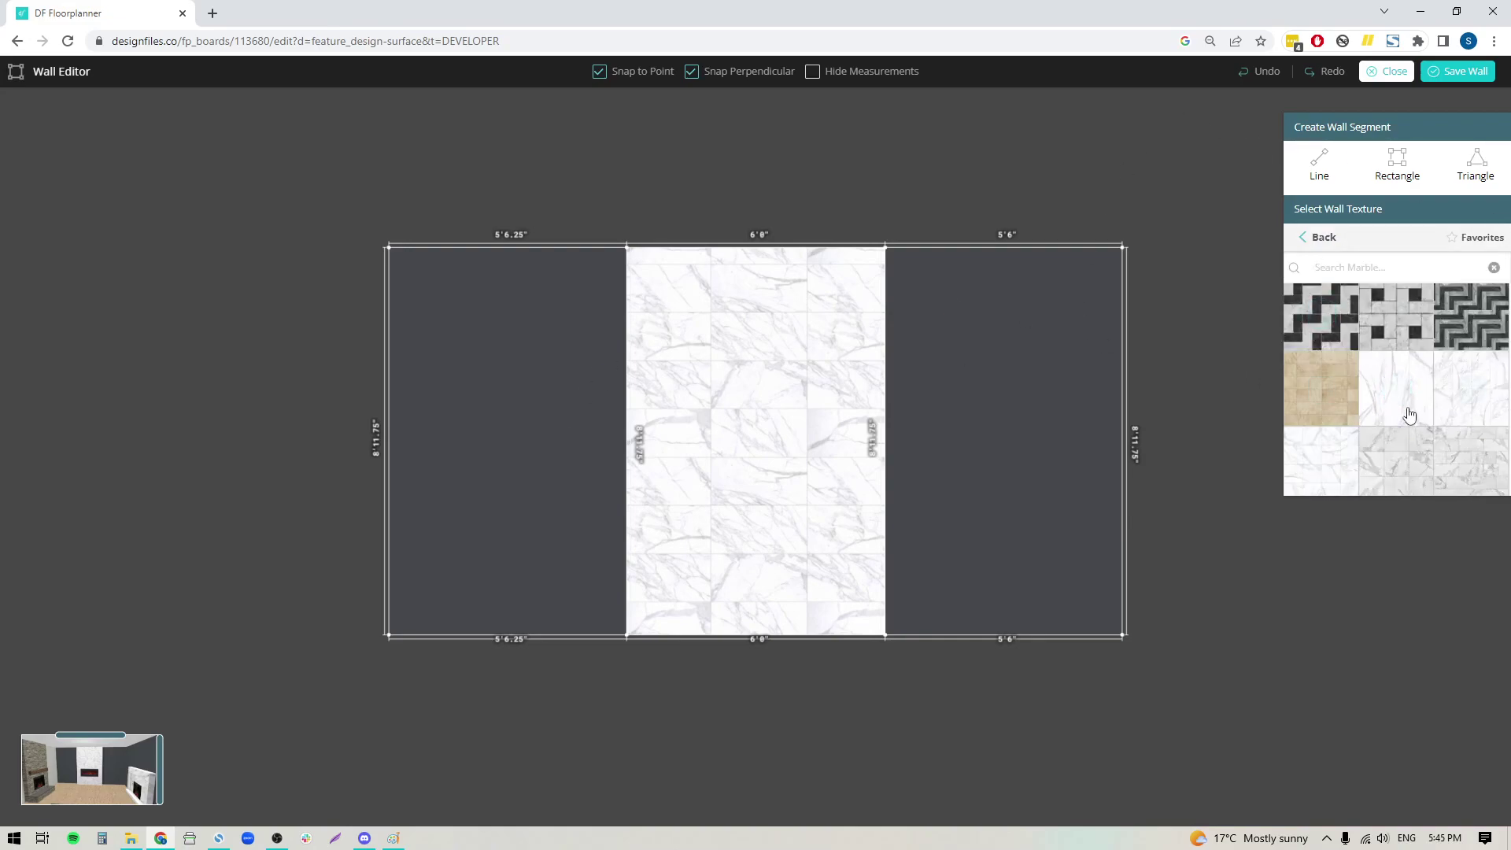
click(1473, 388)
click(738, 361)
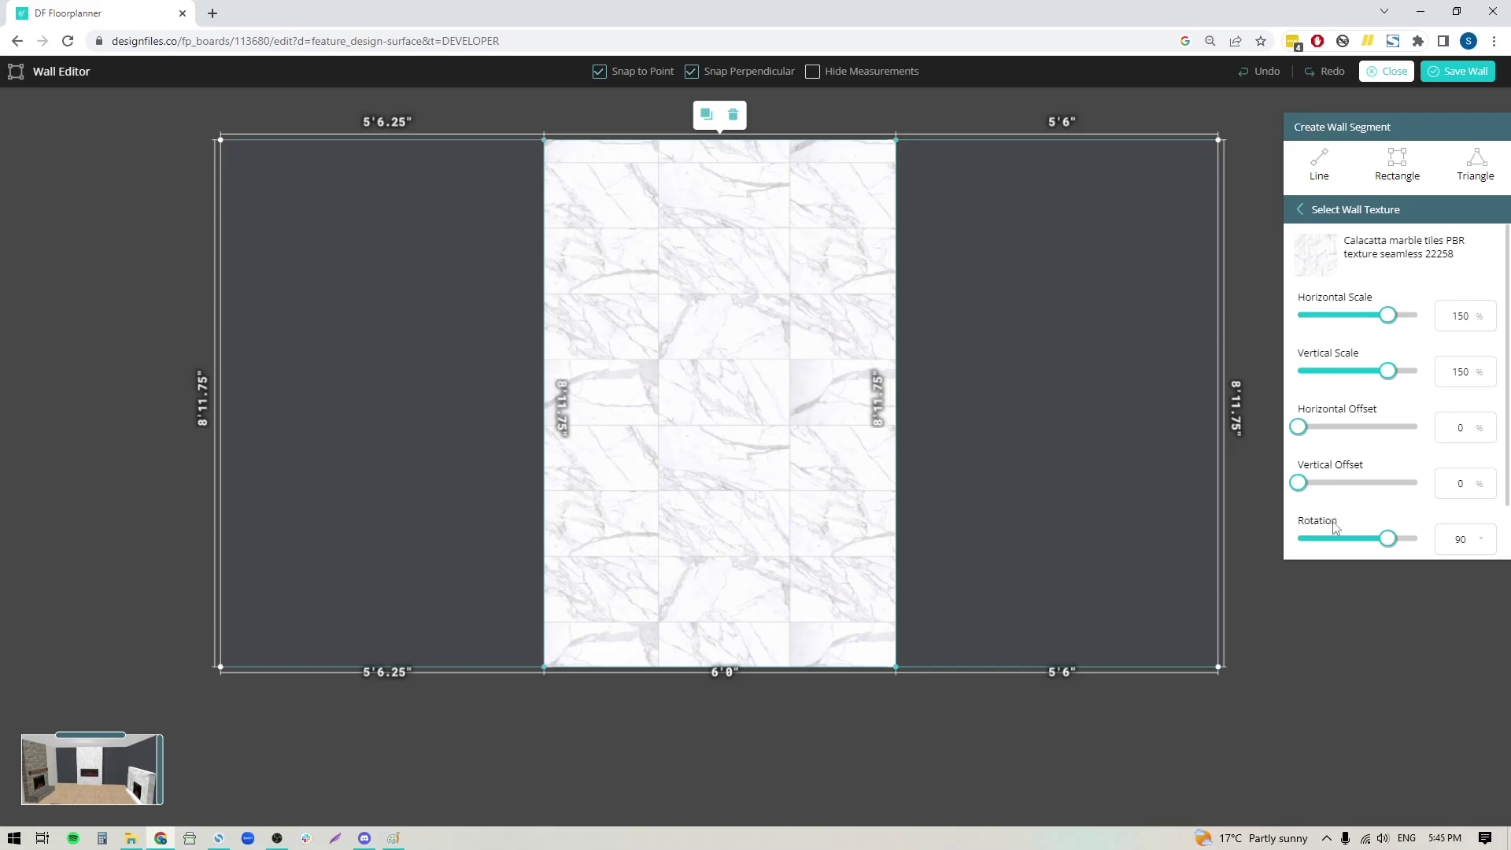
Try texture rotations of 0° and 45° on the central marble segment and set the rotation back to 90°.
double_click(1461, 539)
text(0)
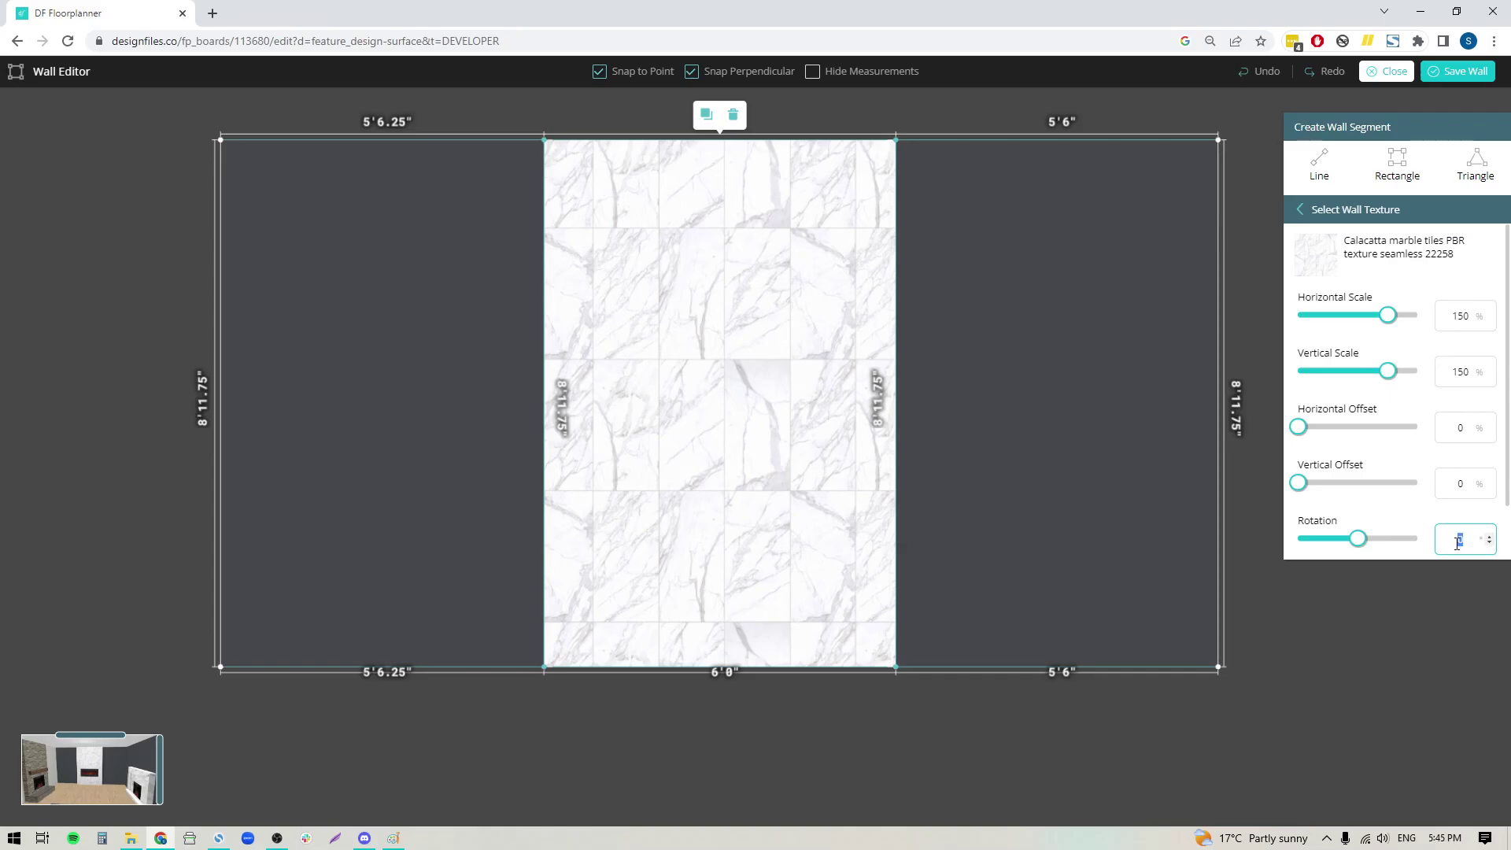
text(90)
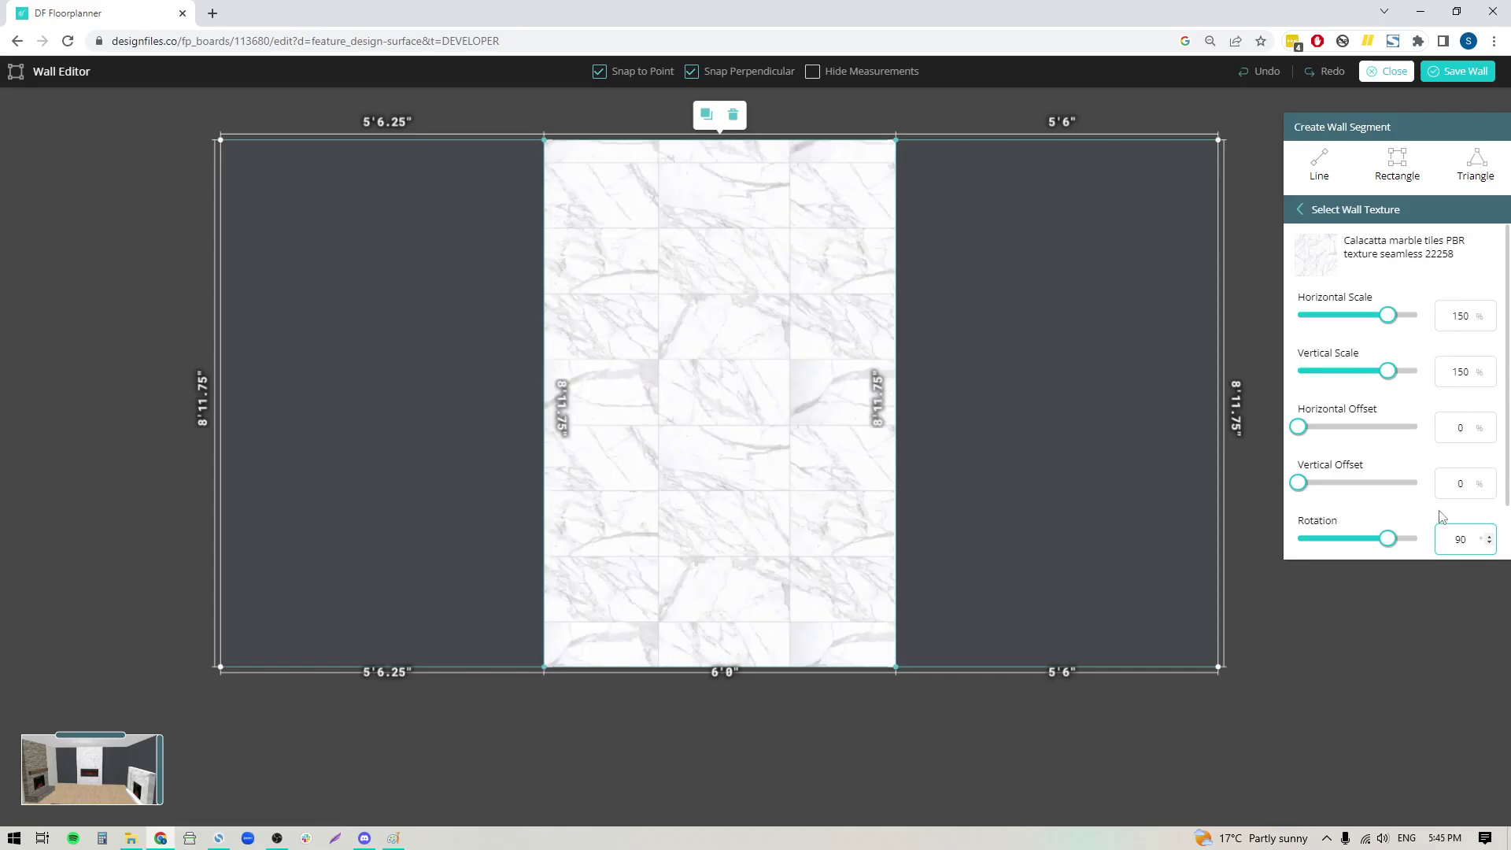
drag(1470, 540, 1442, 549)
text(45)
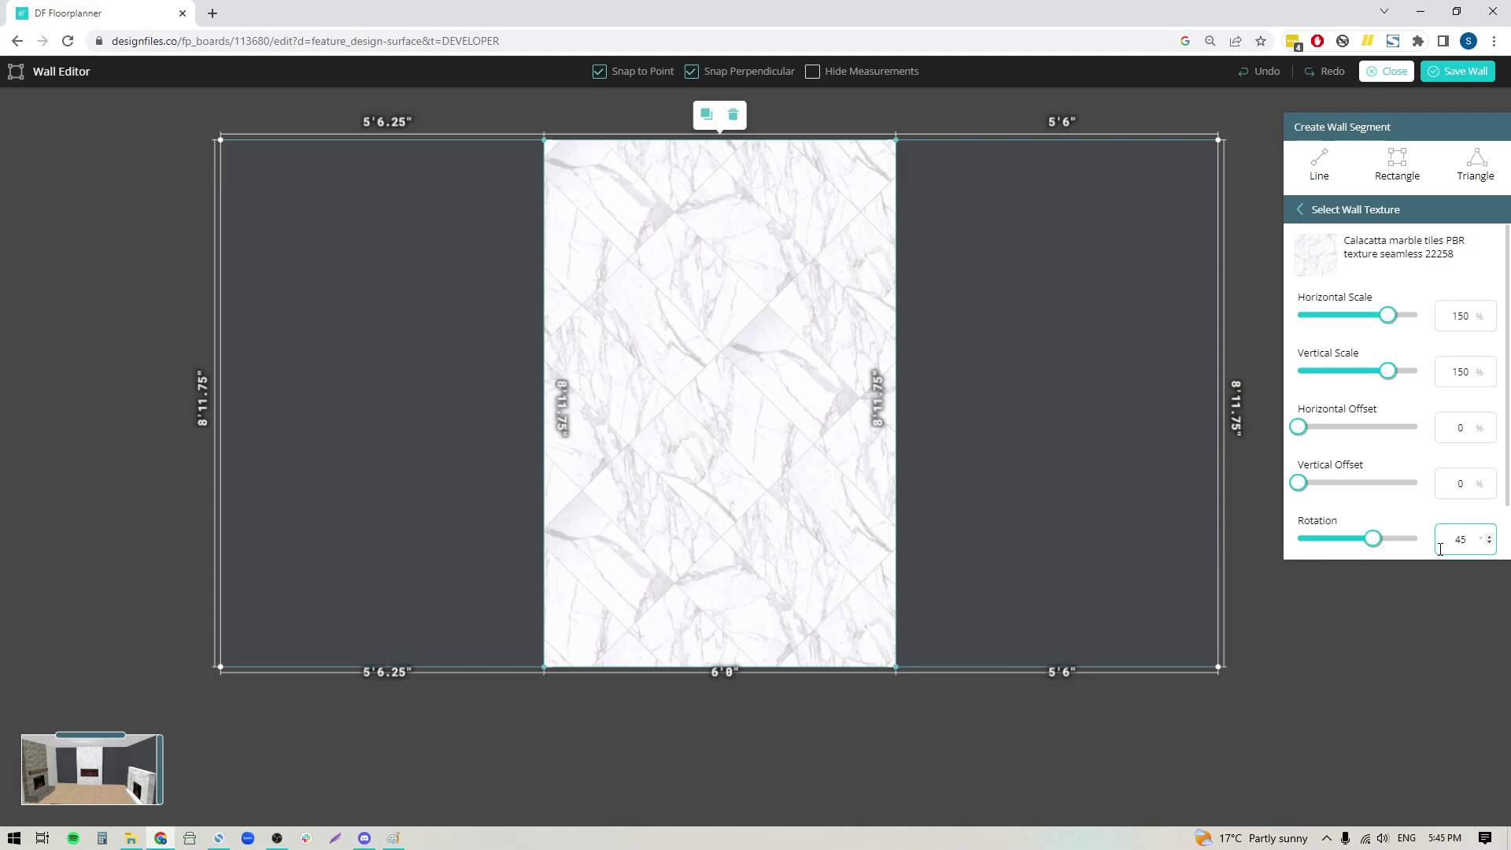
text(90)
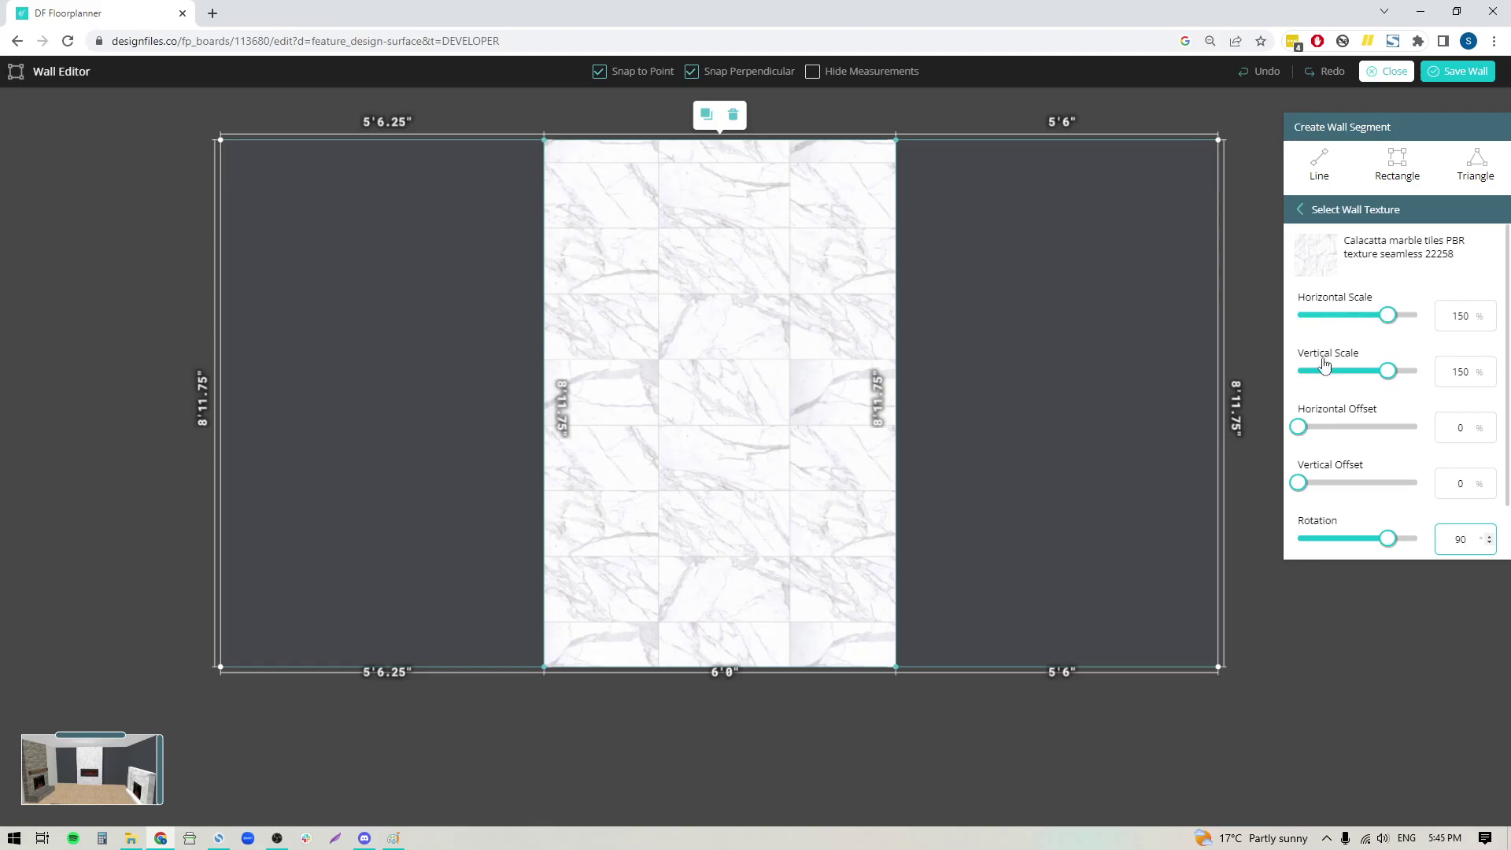
Try the marble texture at 65% and 100% horizontal and vertical scale, and return both scales to 150%.
drag(1387, 315, 1337, 315)
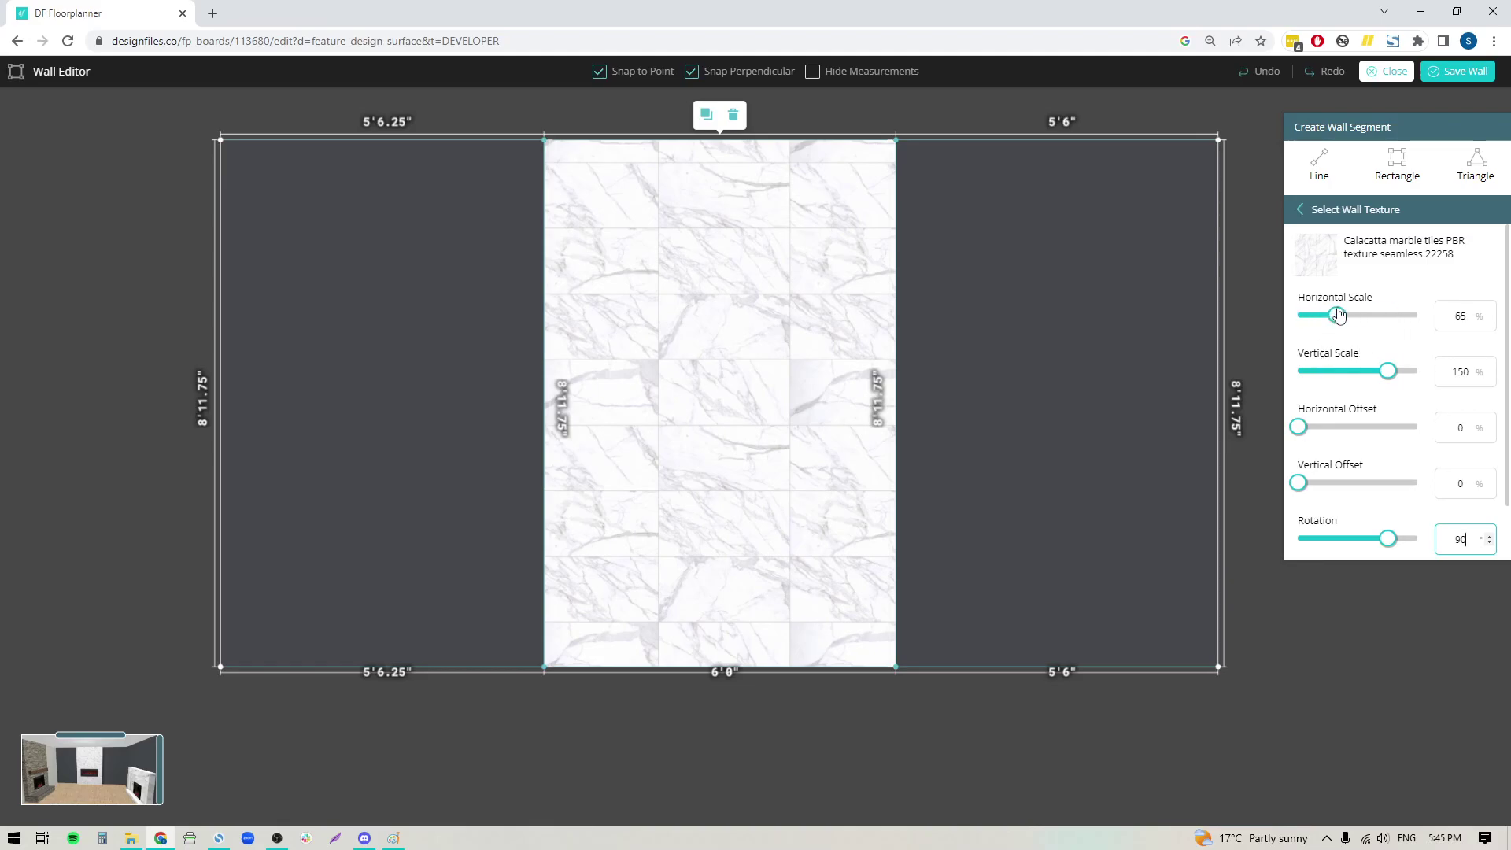
drag(1385, 370, 1337, 371)
double_click(1447, 309)
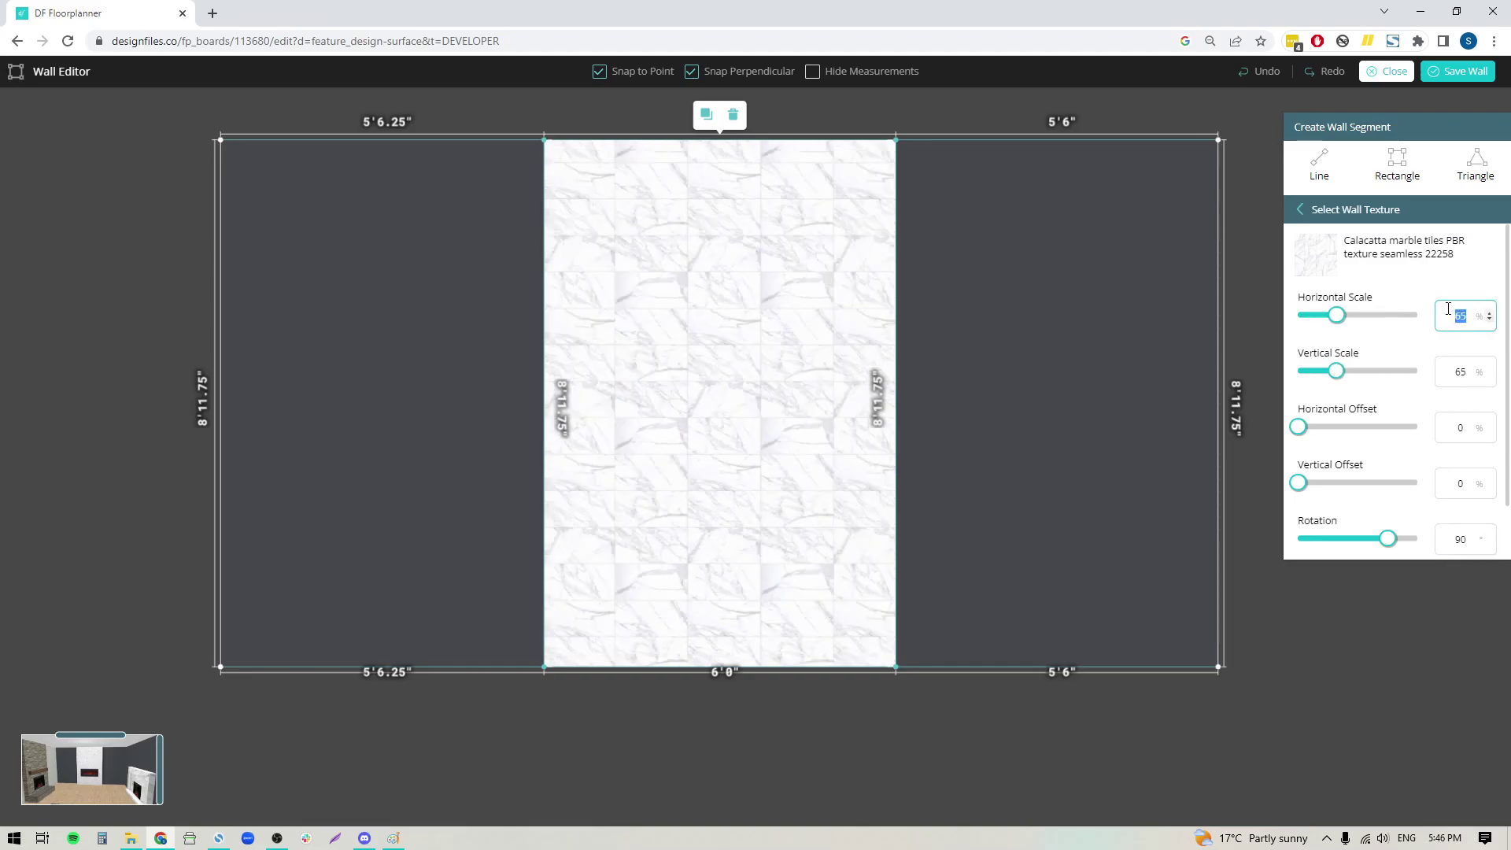
text(100)
double_click(1472, 370)
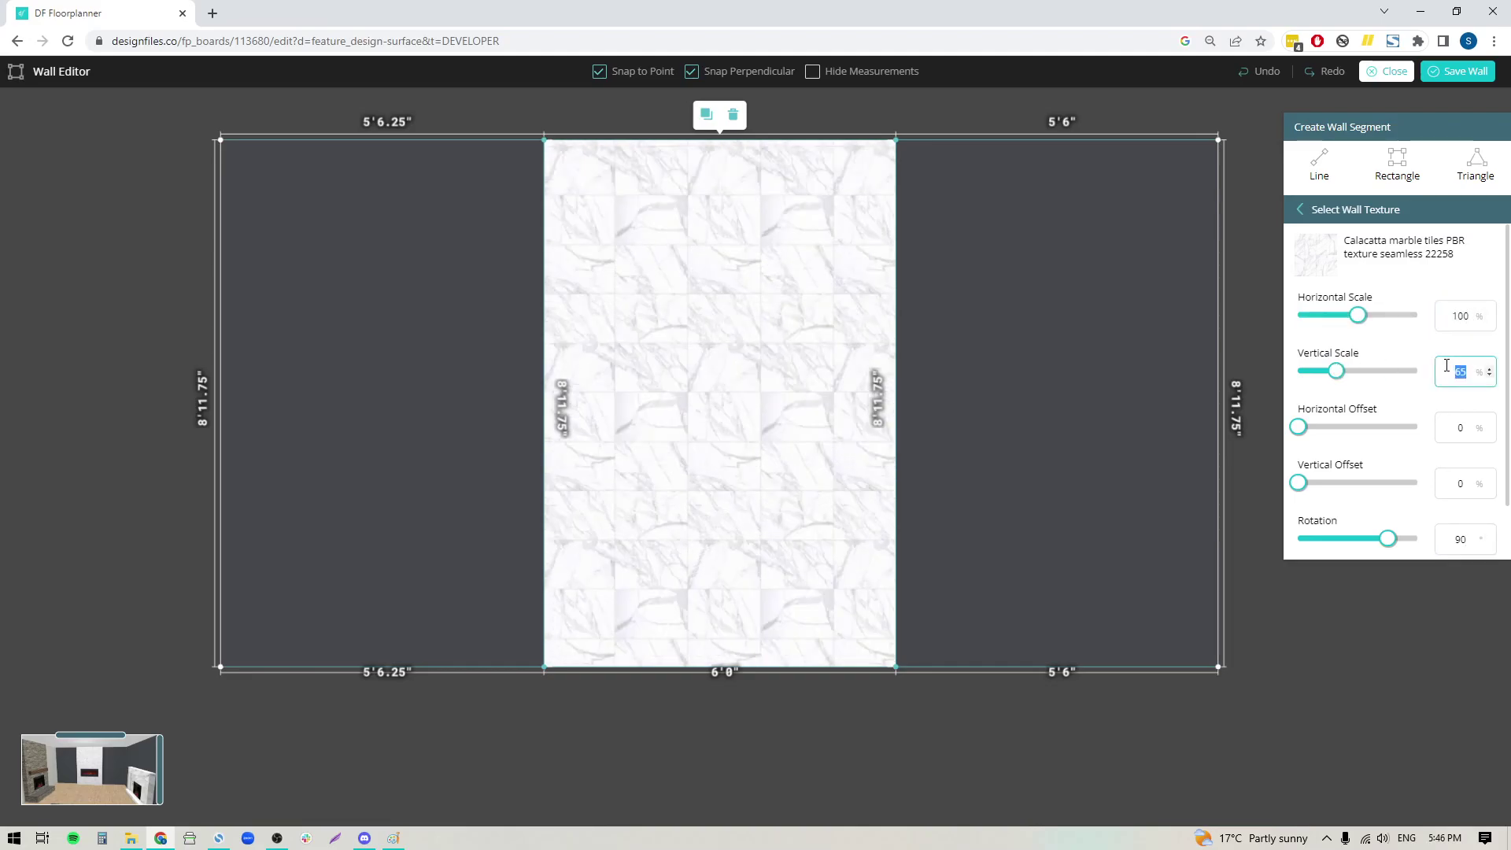
text(100)
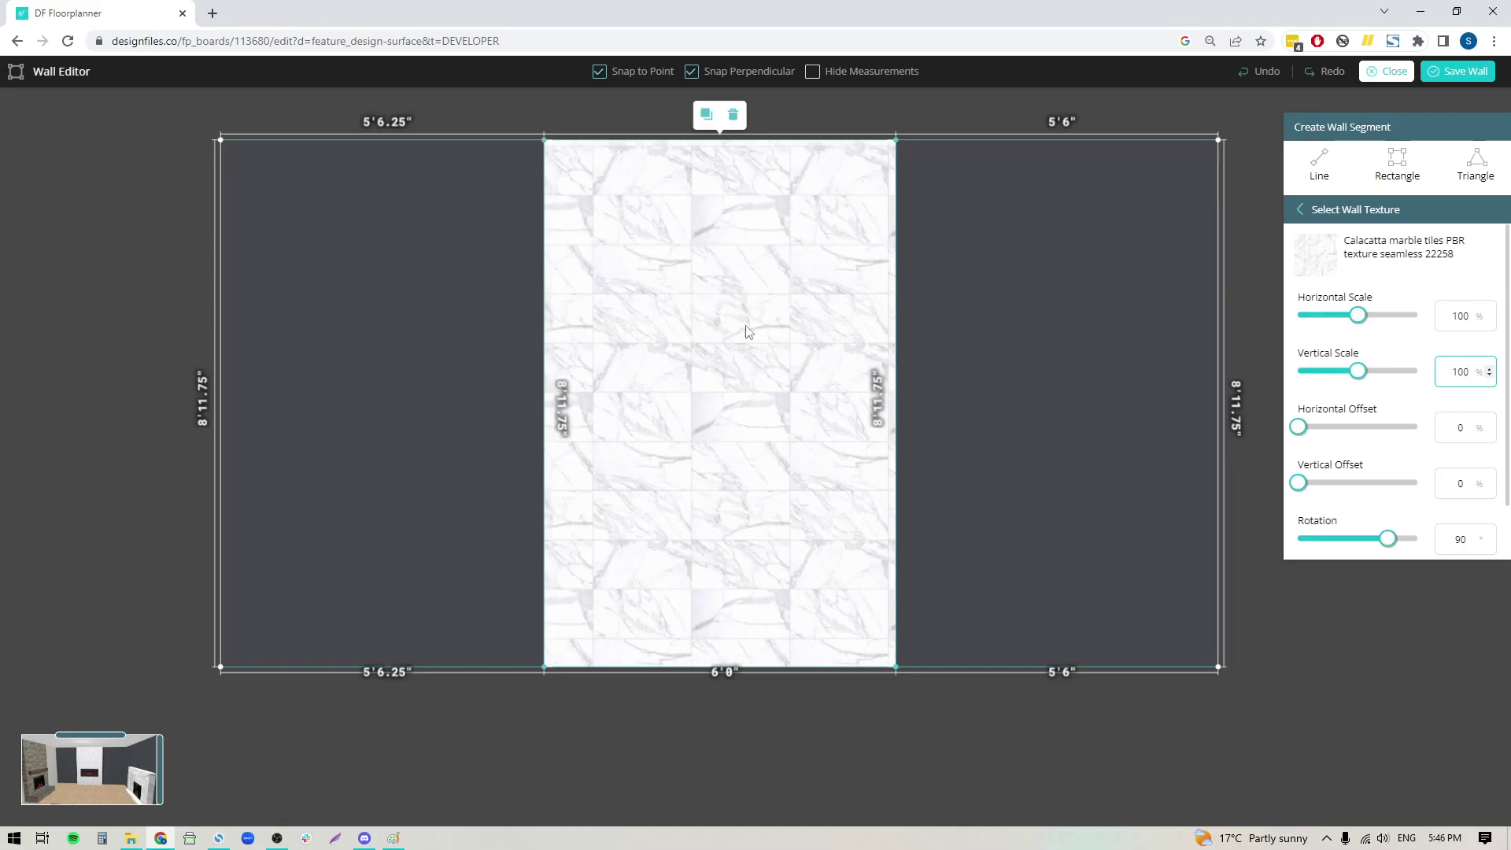
click(1461, 316)
text(5)
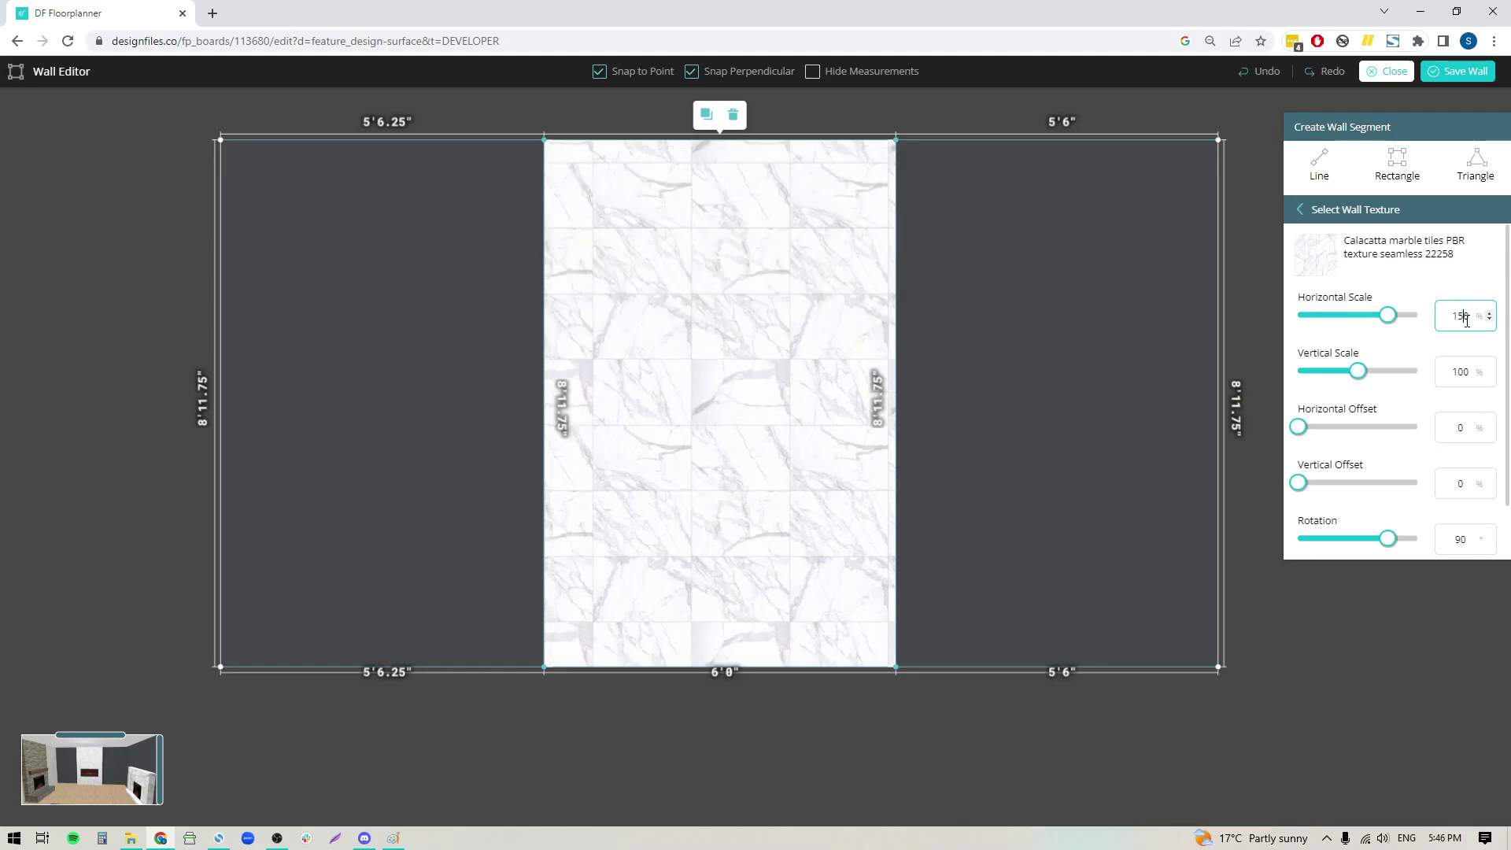
click(1467, 371)
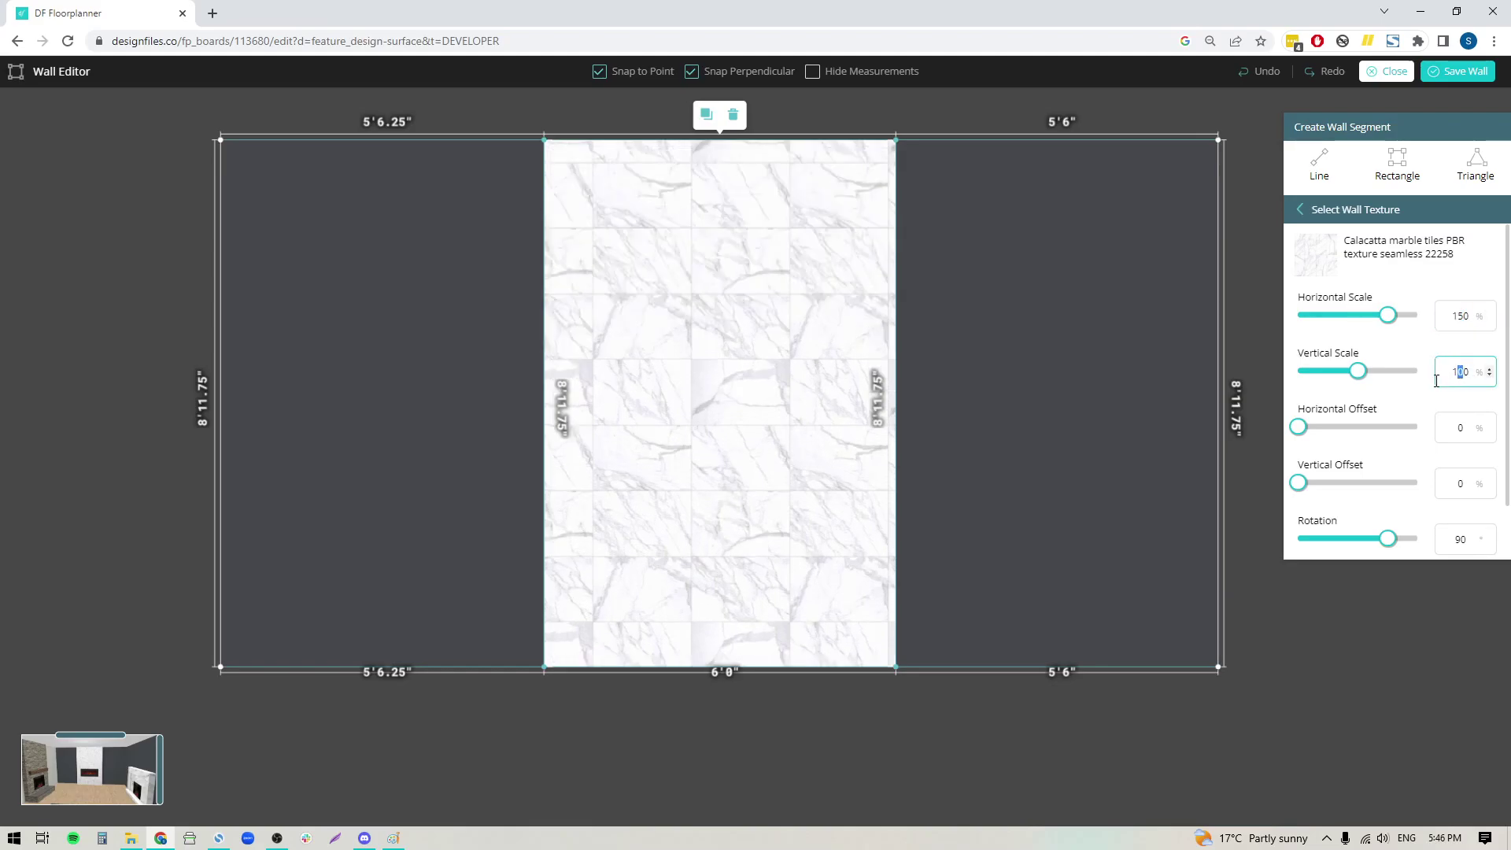
text(5)
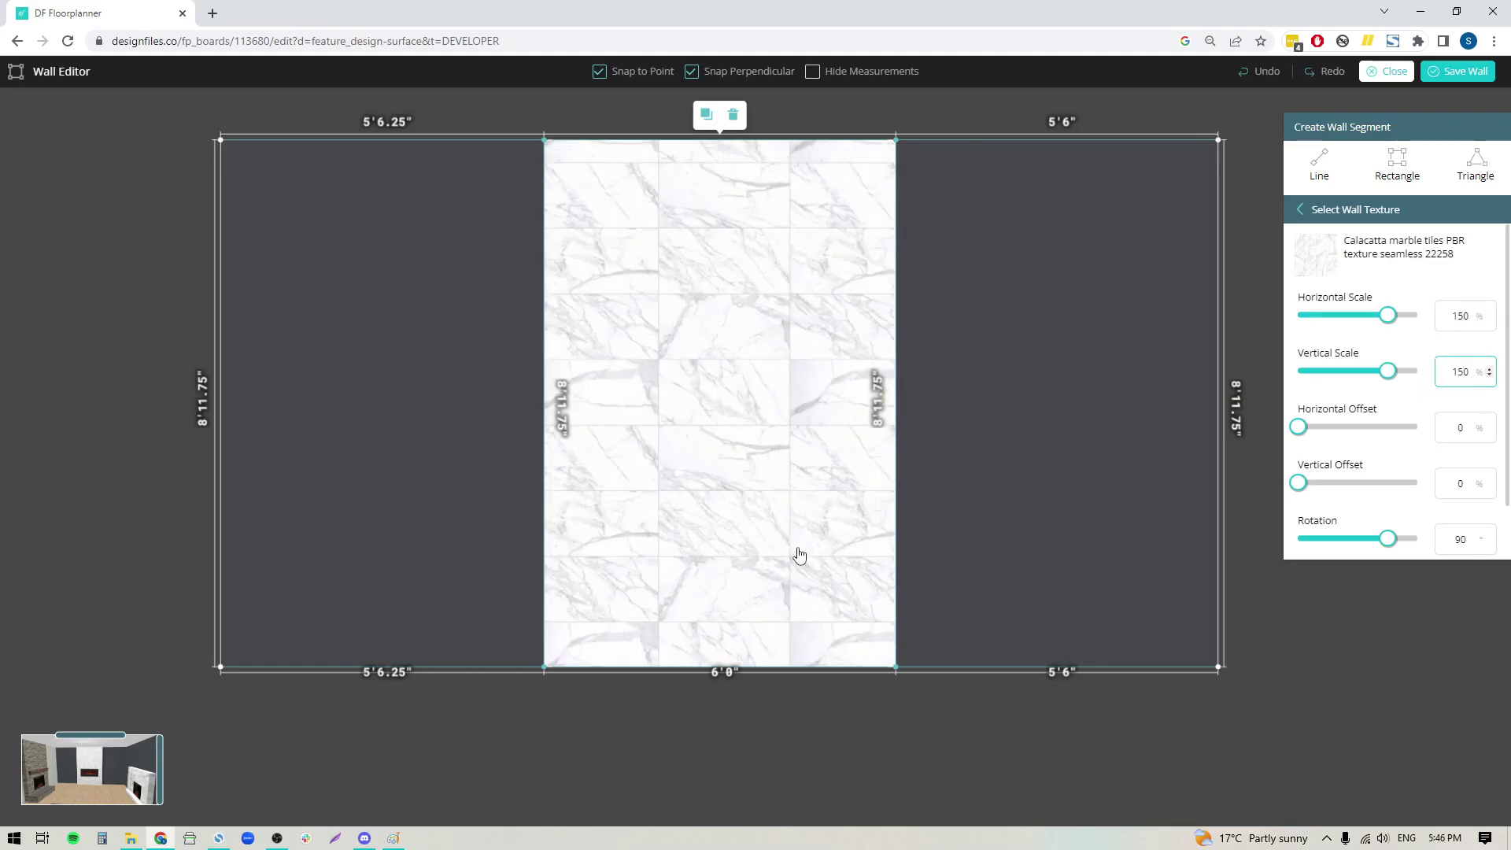
Try a horizontal offset of about 31% on the marble texture and return it to 0%.
scroll(1414, 448, down, 1)
scroll(1414, 425, down, 2)
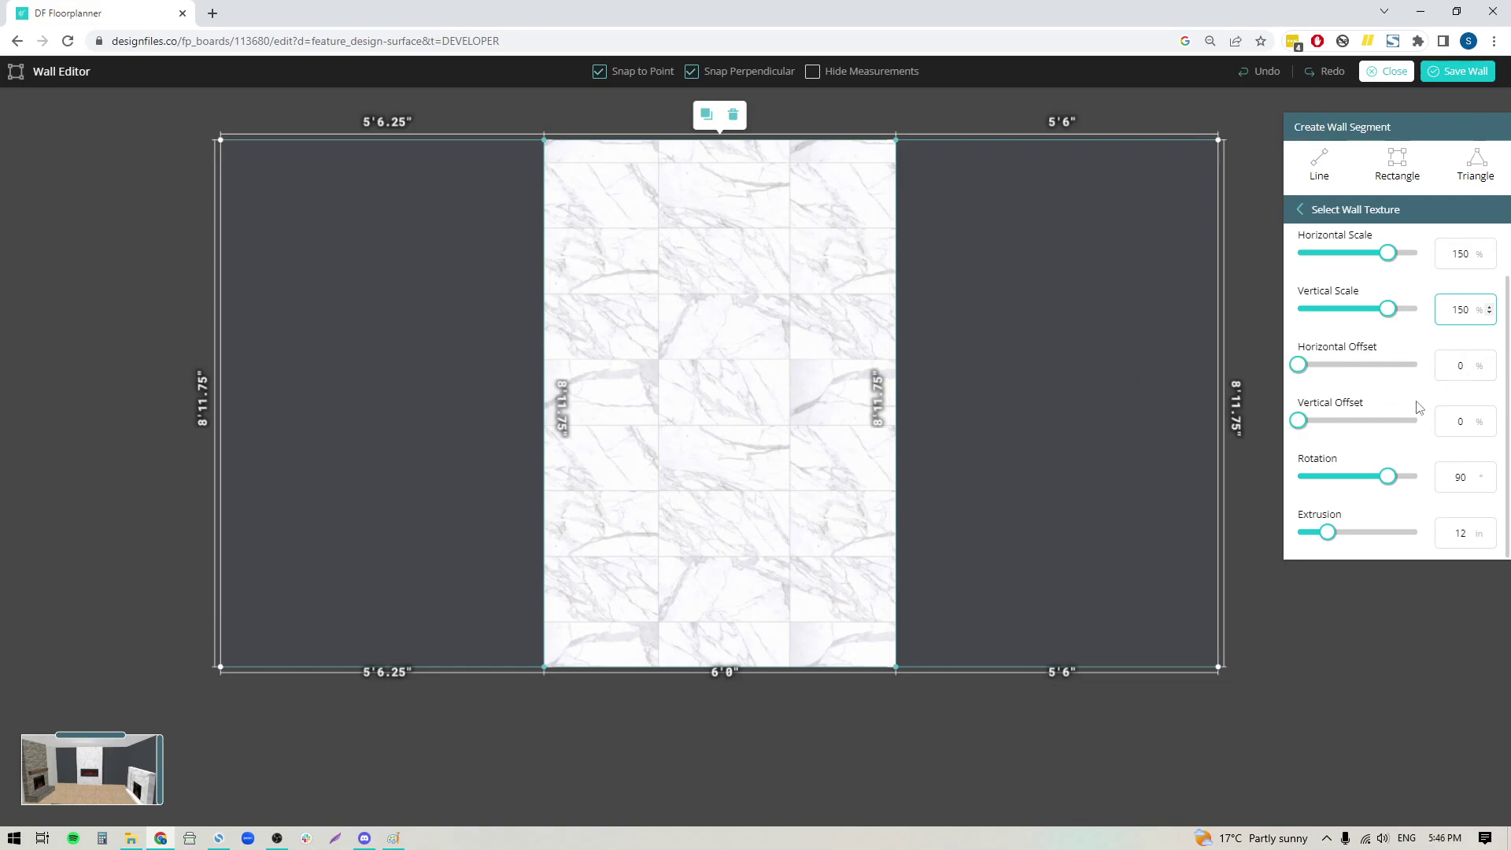
drag(1299, 365, 1340, 372)
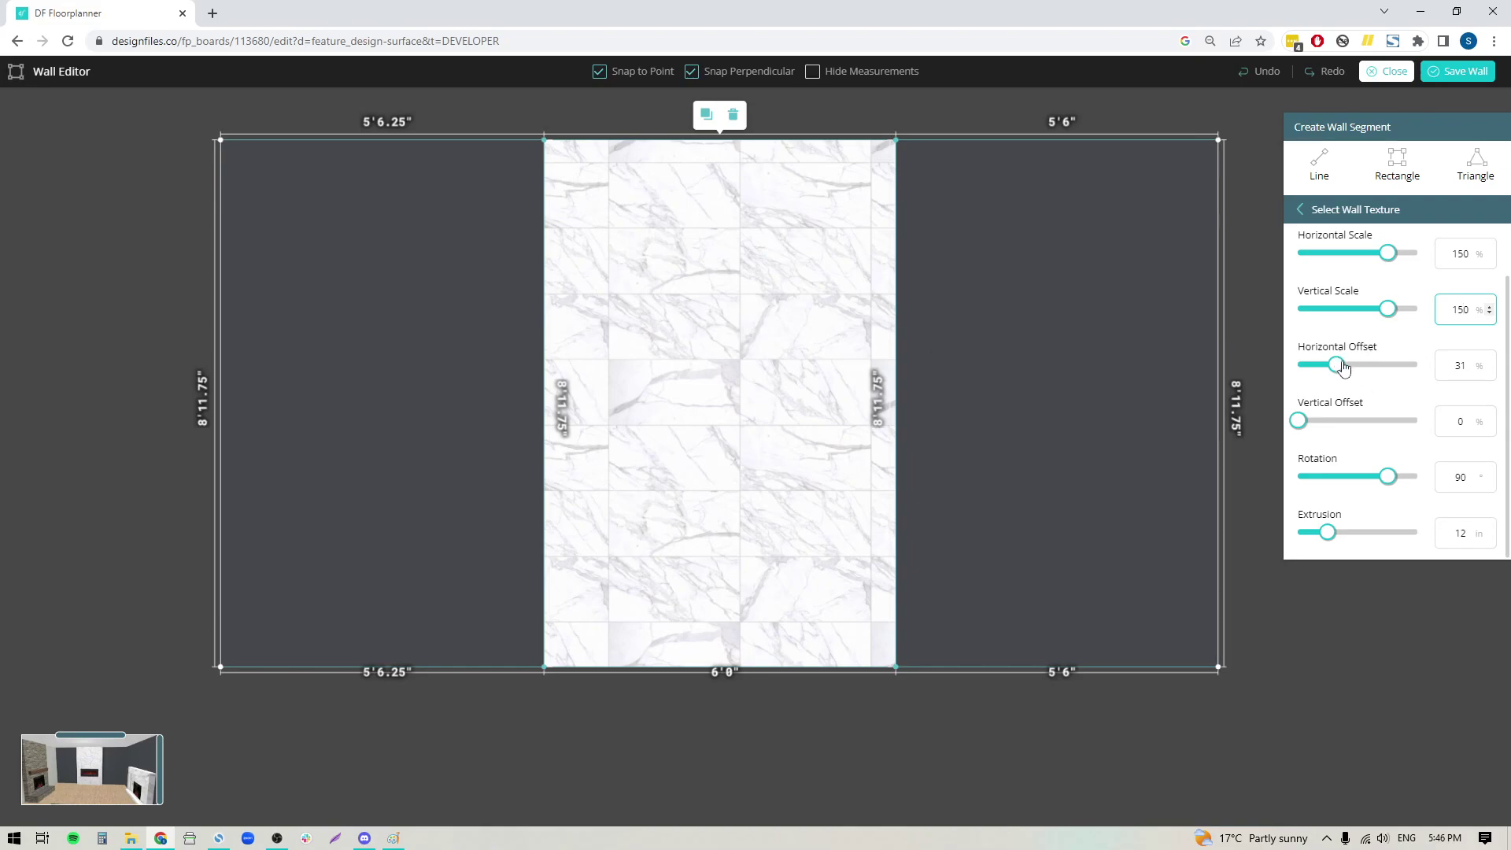
drag(1338, 365, 1291, 375)
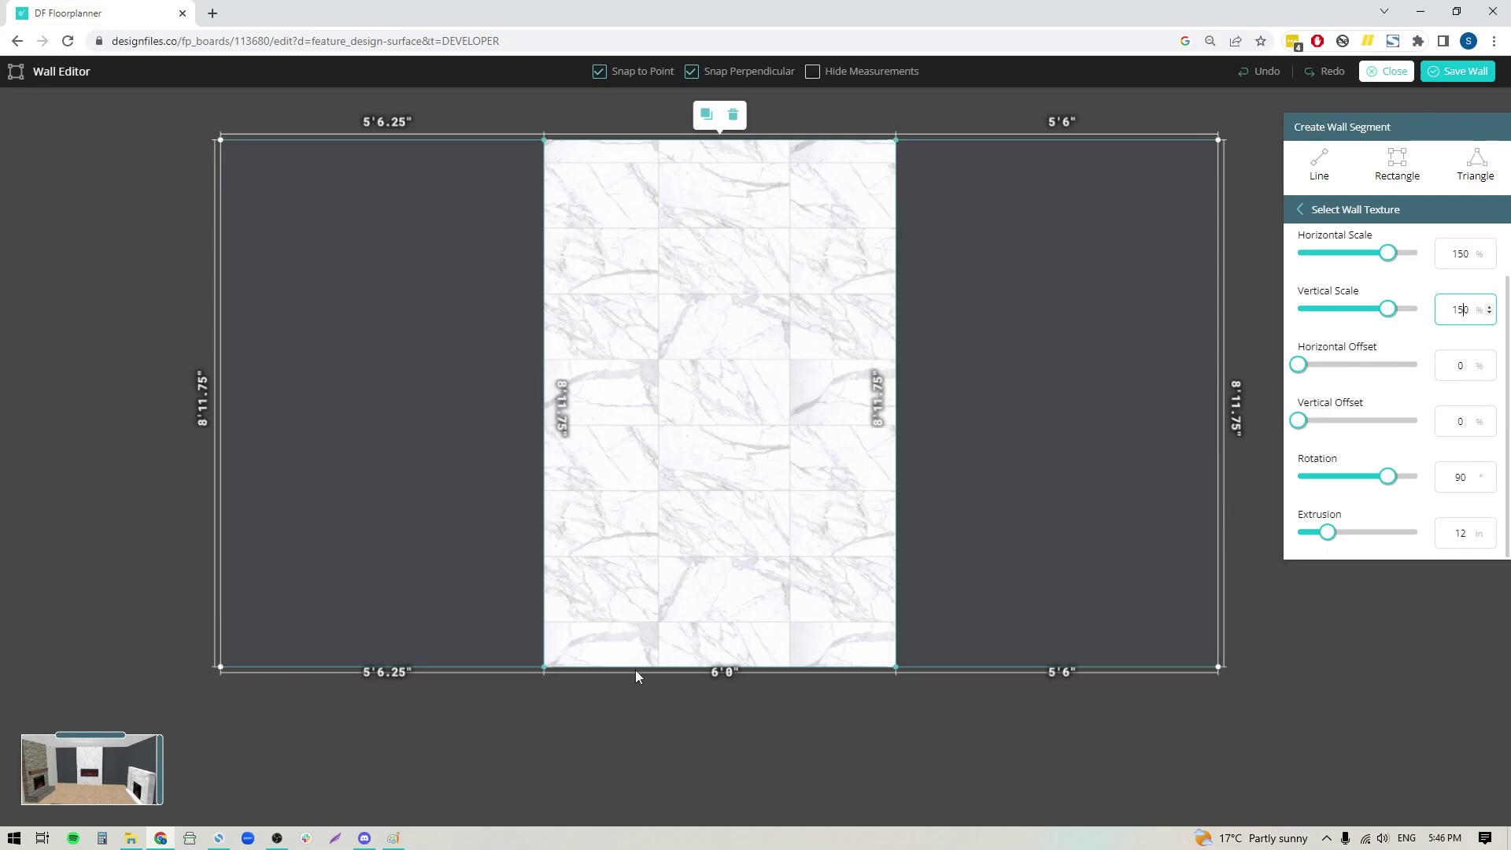
Set the marble texture's vertical offset to 10% and save the wall.
double_click(1490, 419)
click(1491, 420)
click(1491, 419)
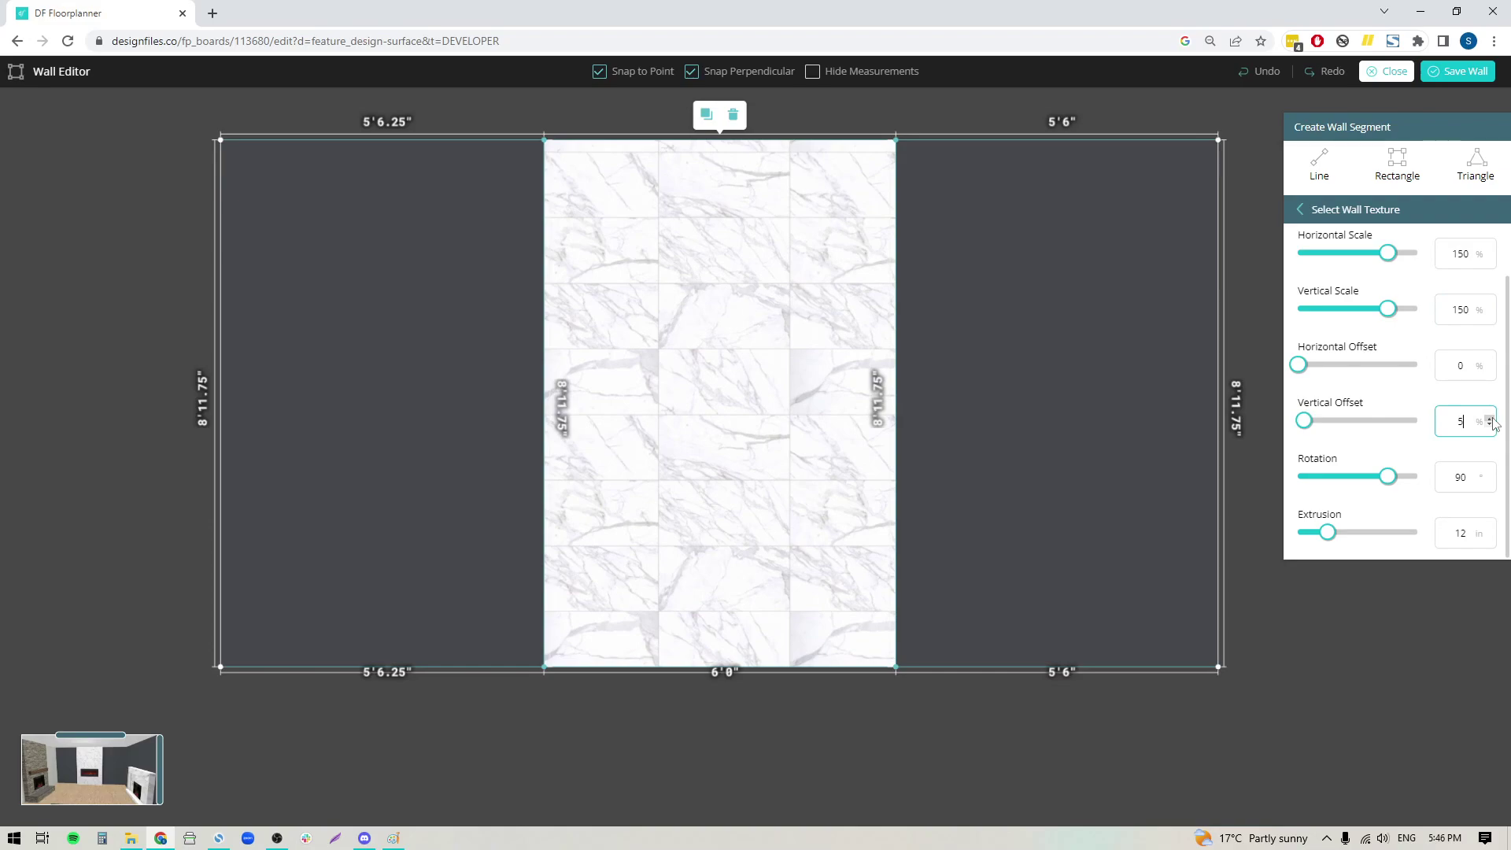
click(1491, 420)
click(1491, 420)
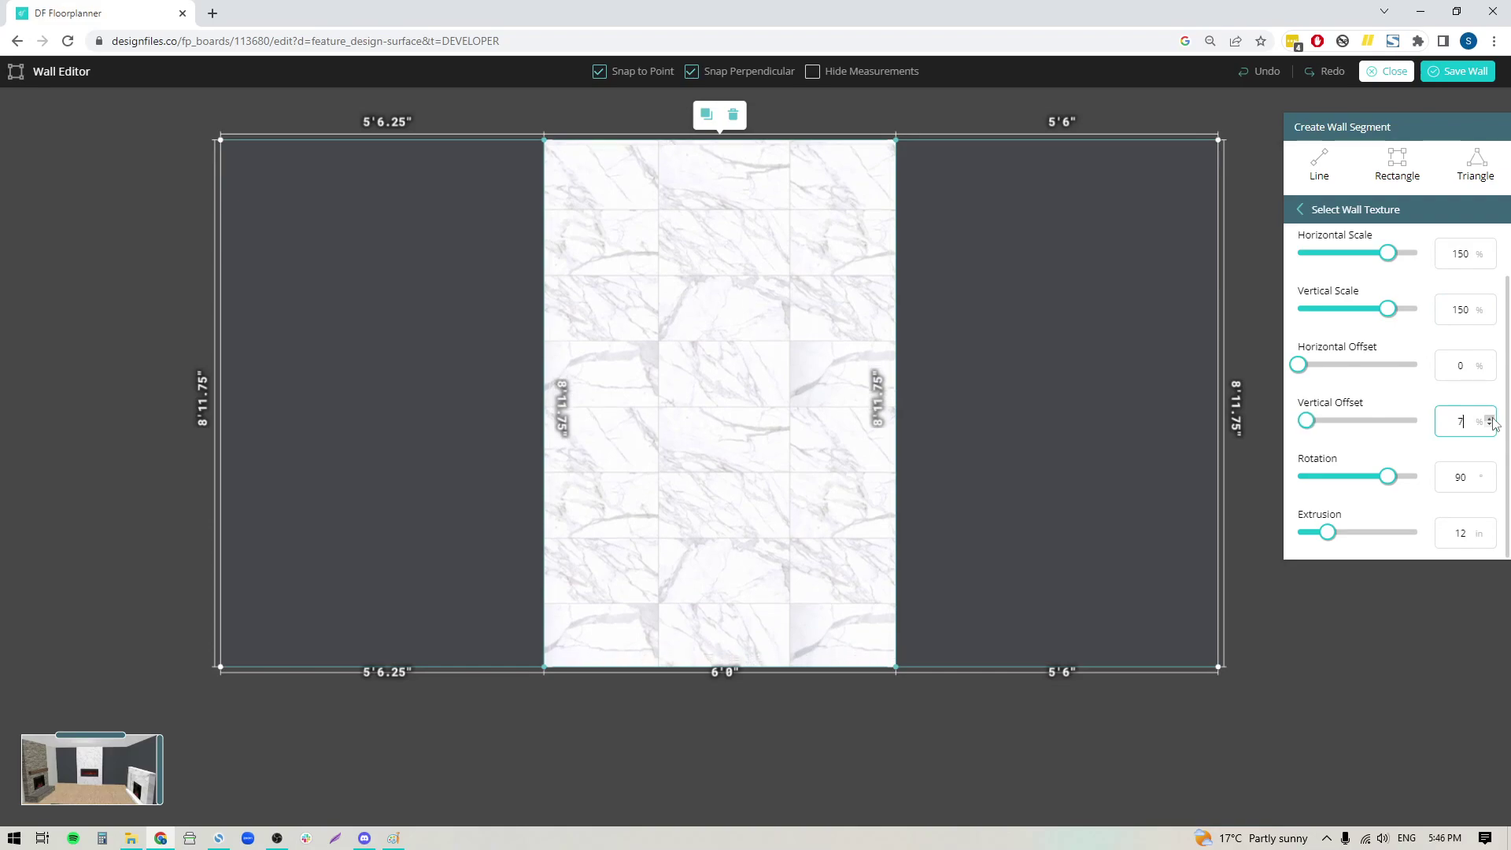
click(1490, 419)
click(1491, 420)
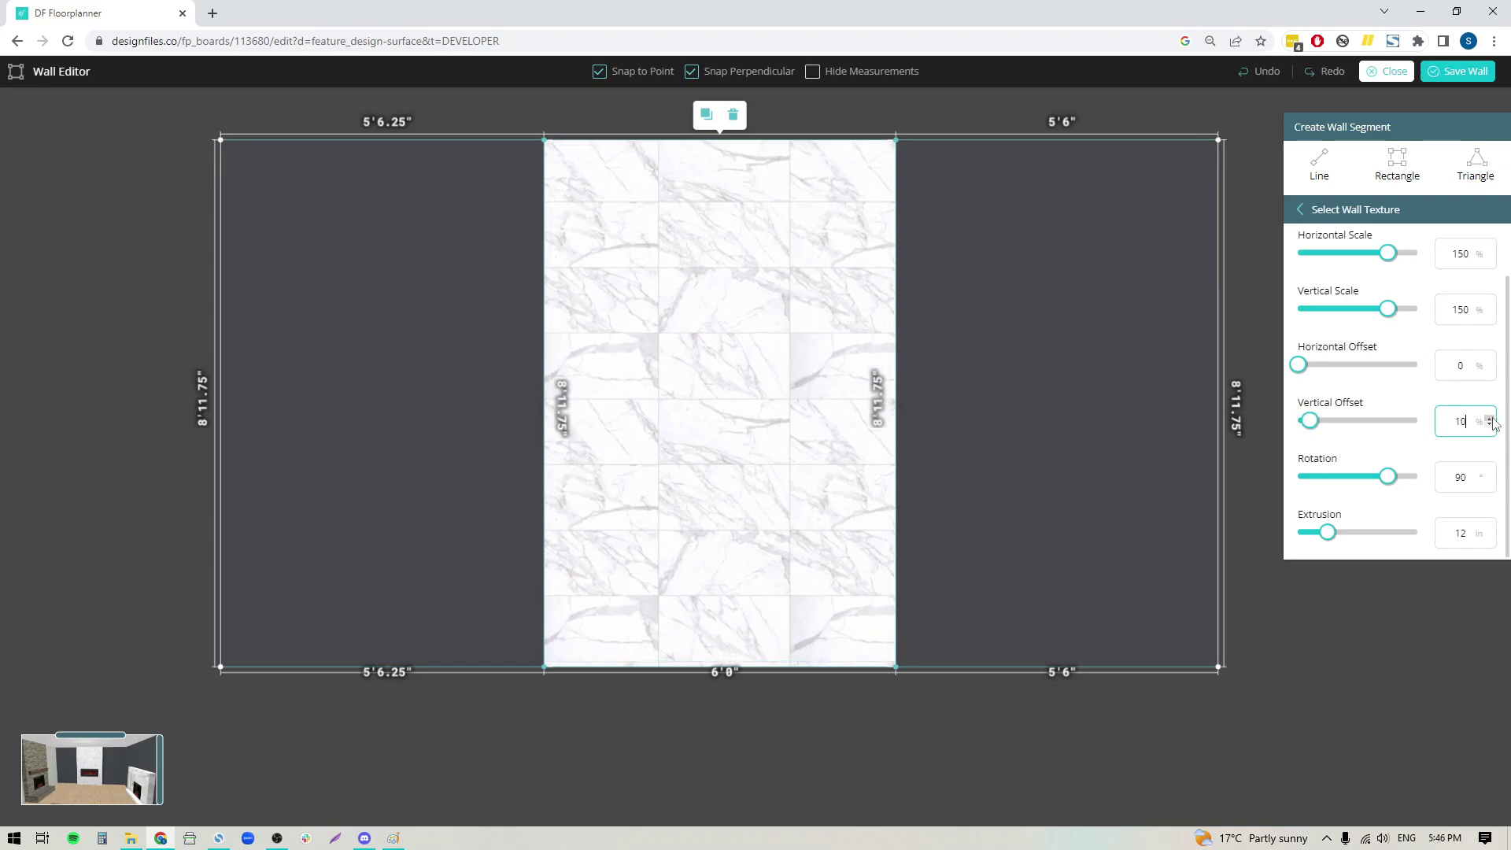
click(1460, 73)
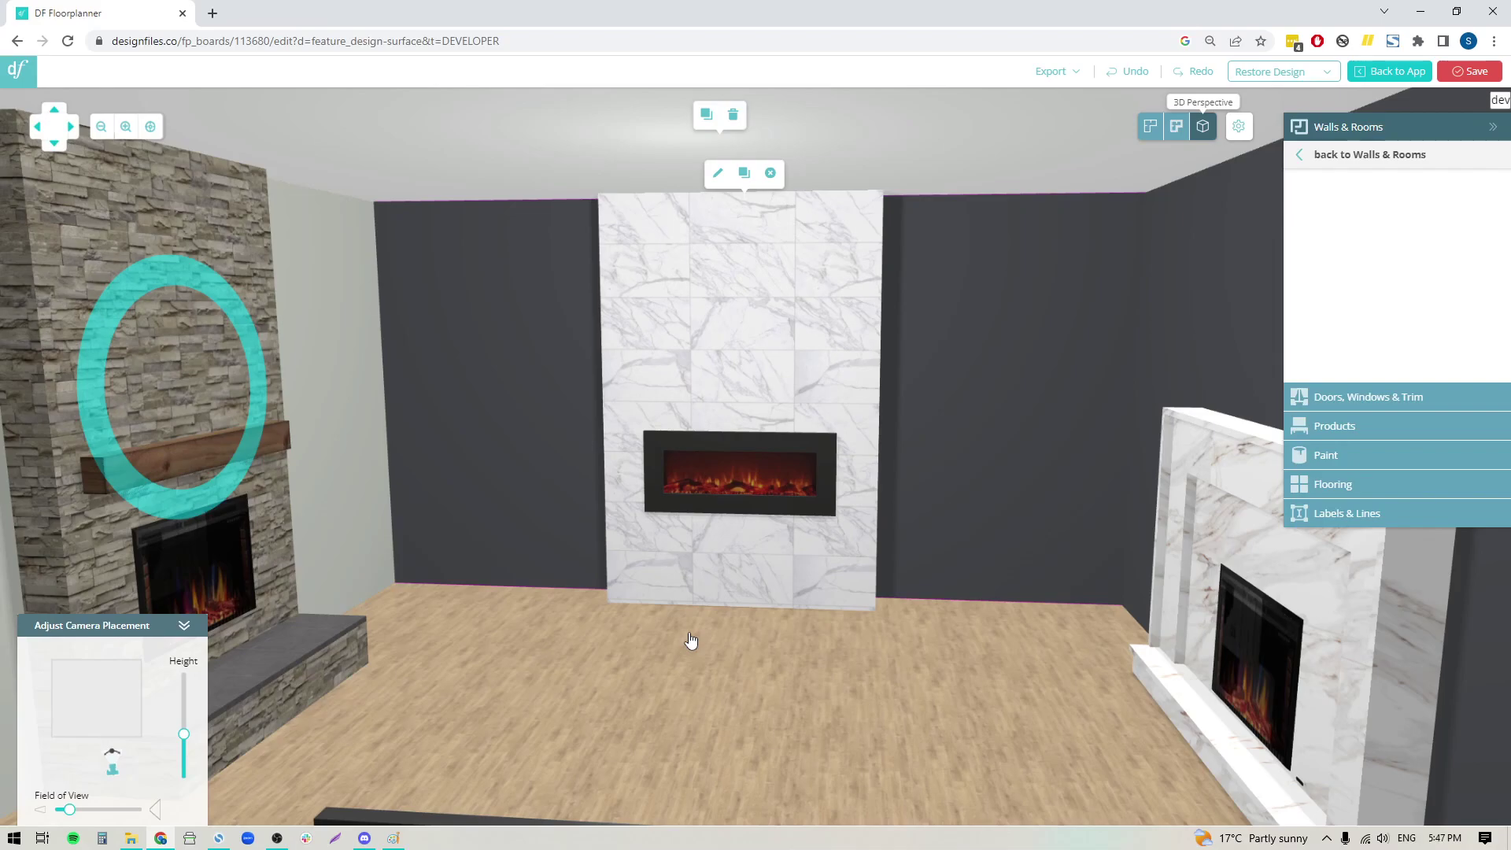
Deselect the wall and look around the room at the tiled, marble surround and stone fireplaces.
click(625, 707)
drag(656, 711, 768, 699)
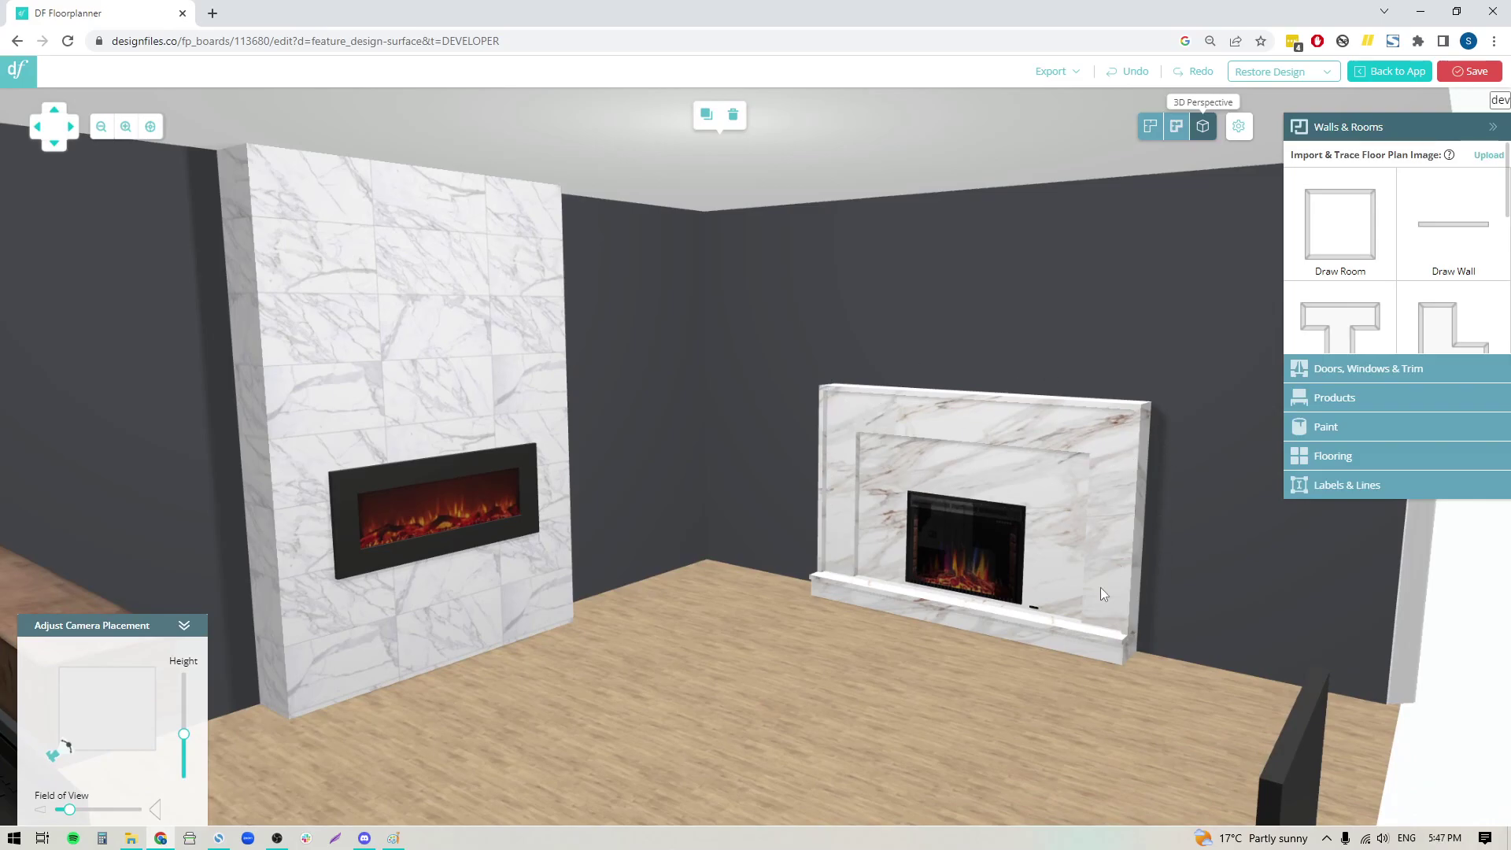
drag(811, 732, 688, 721)
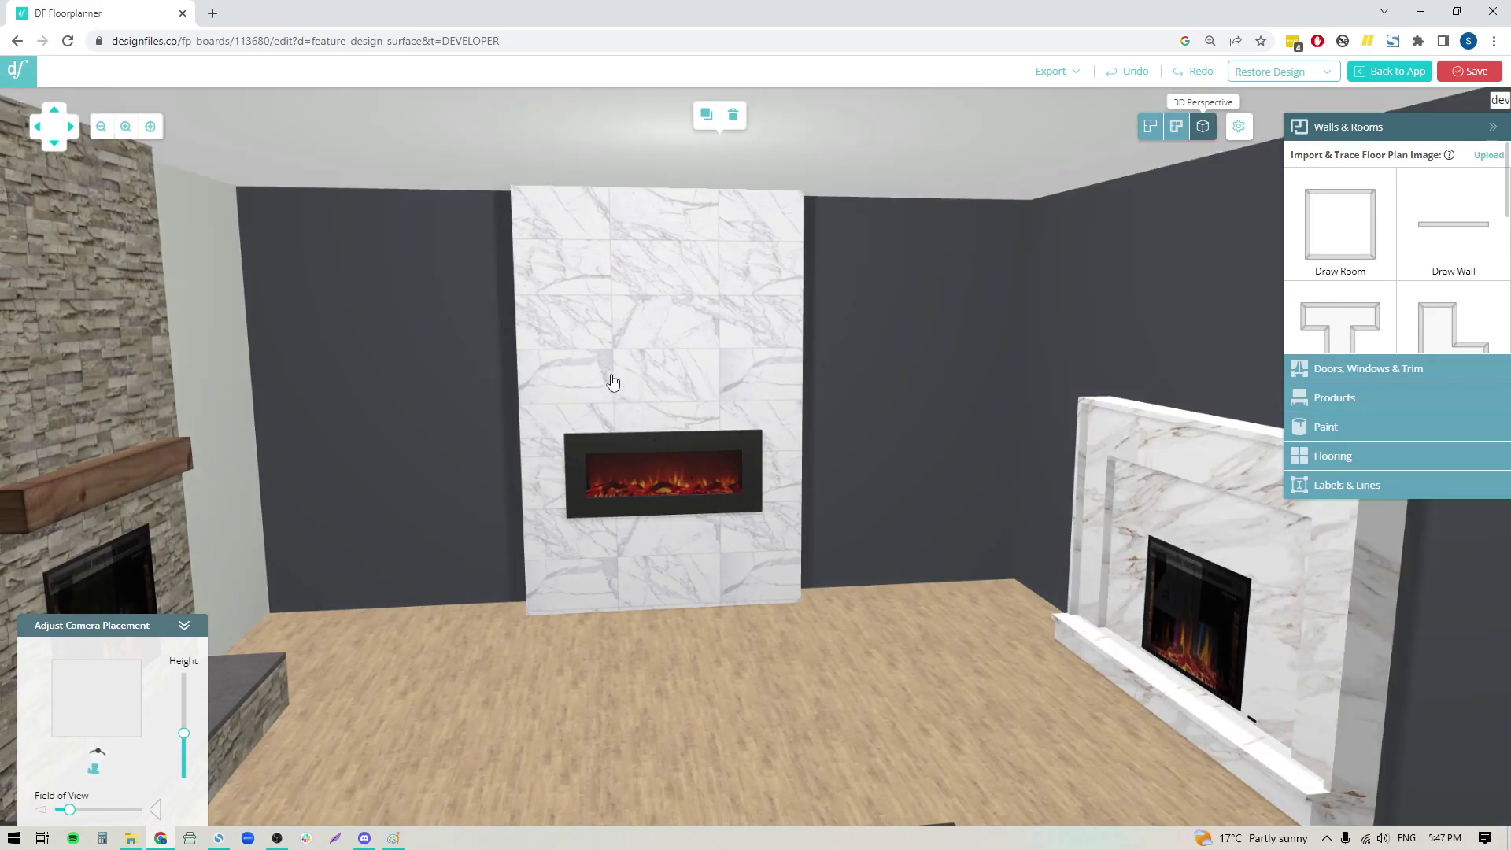
drag(786, 647, 710, 689)
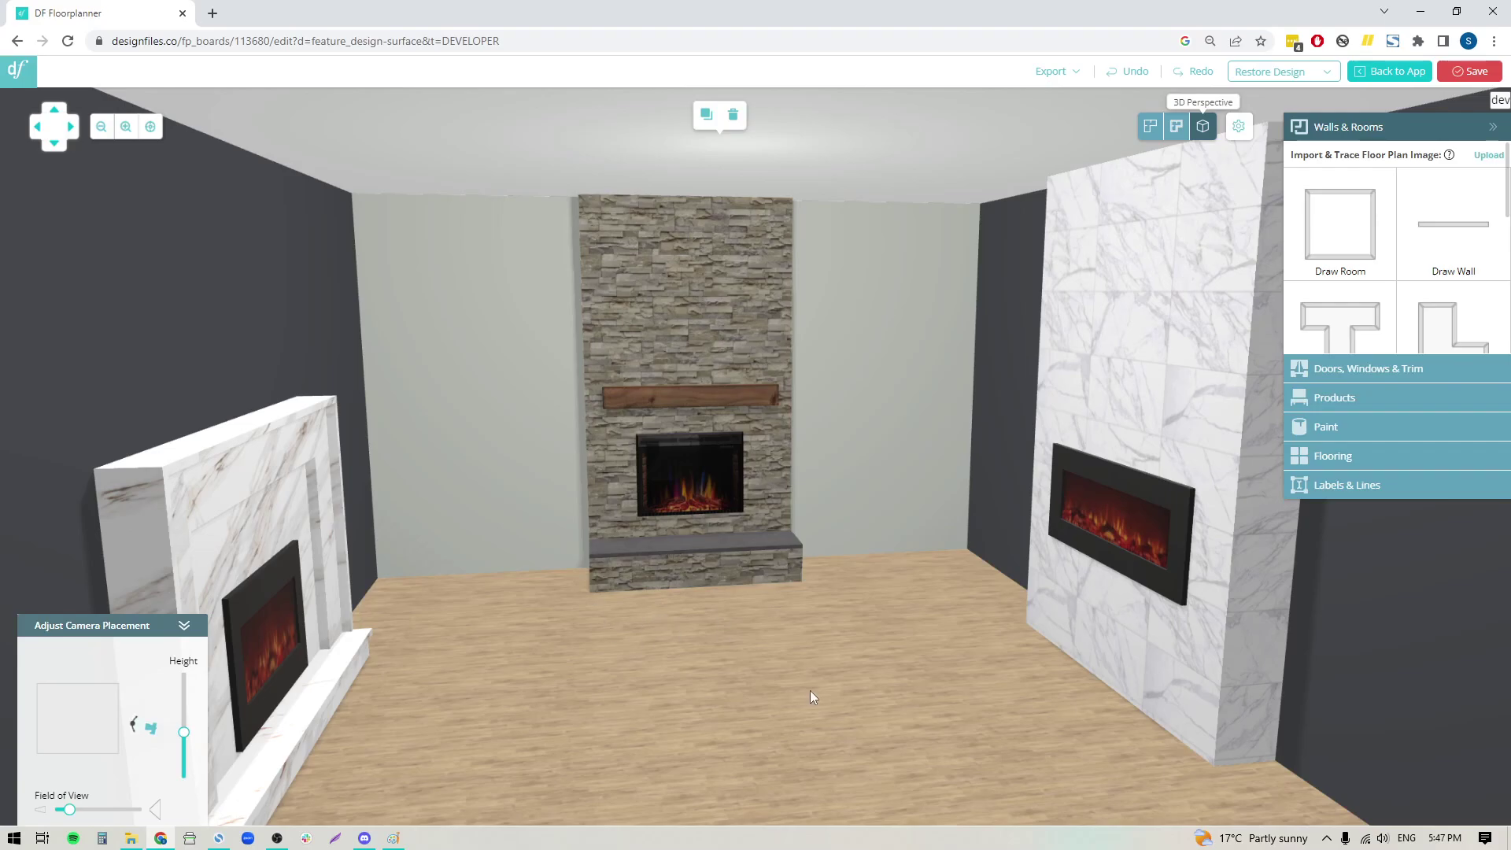
drag(570, 705, 720, 688)
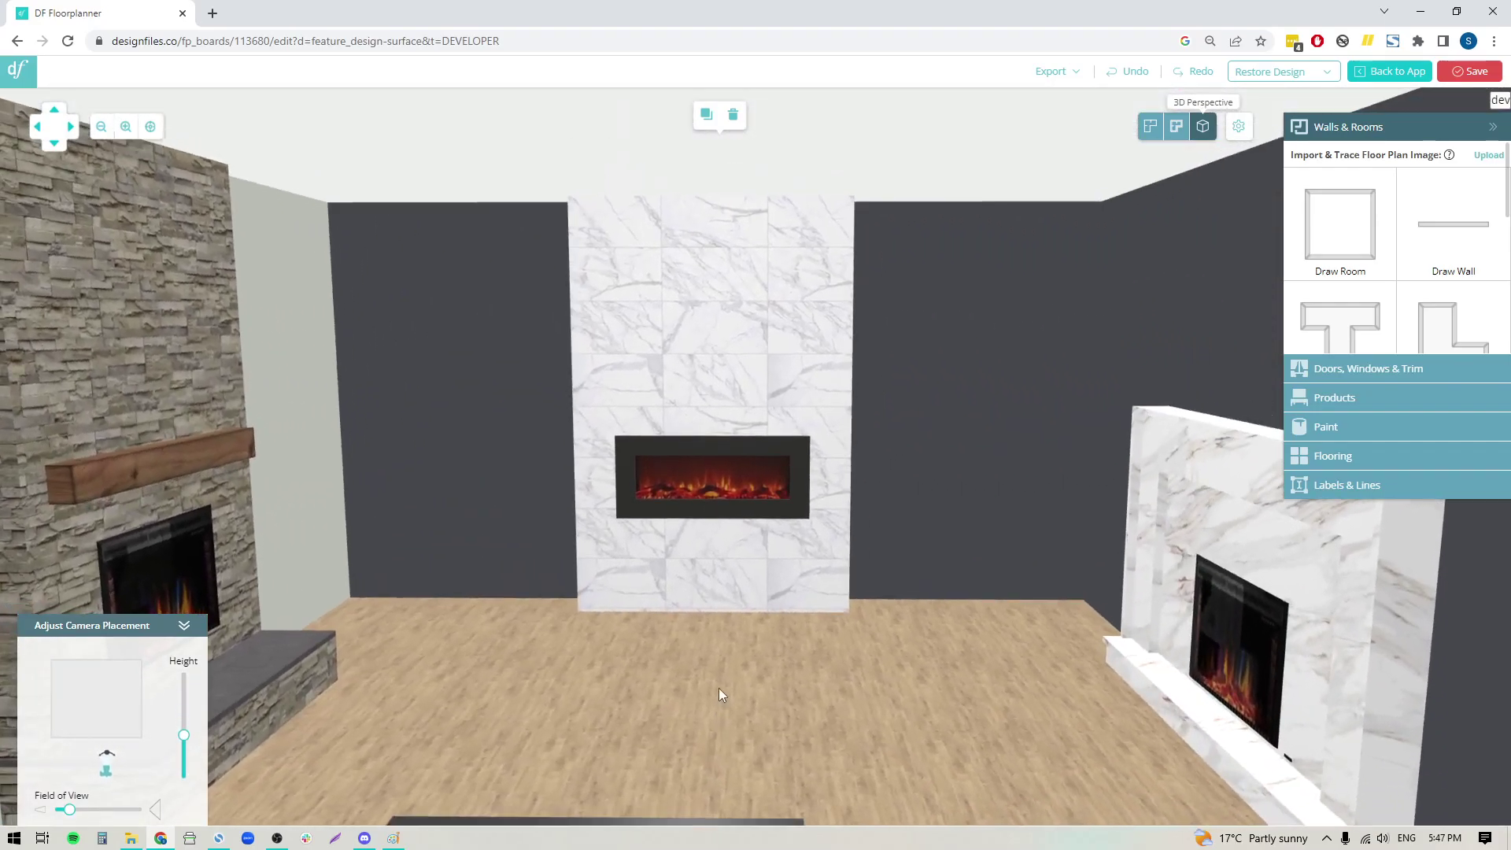